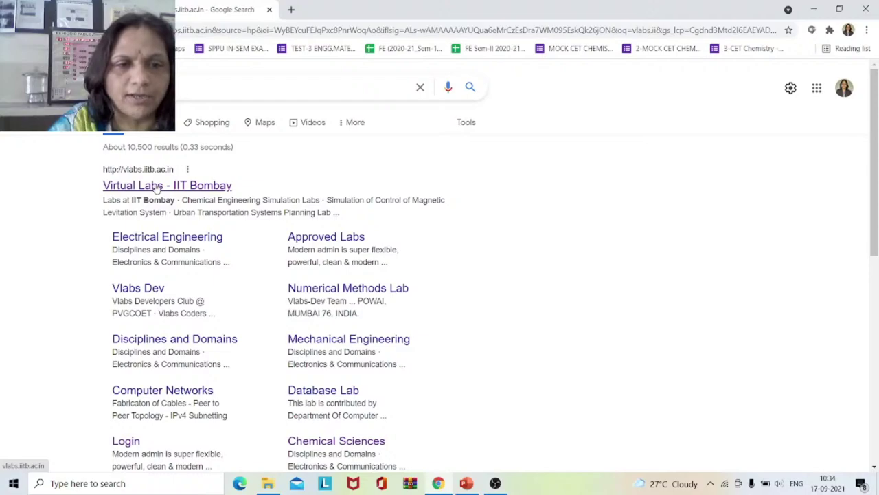
# - Open the Virtual Labs – IIT Bombay site and scroll down to the discipline cards
pyautogui.click(157, 186)
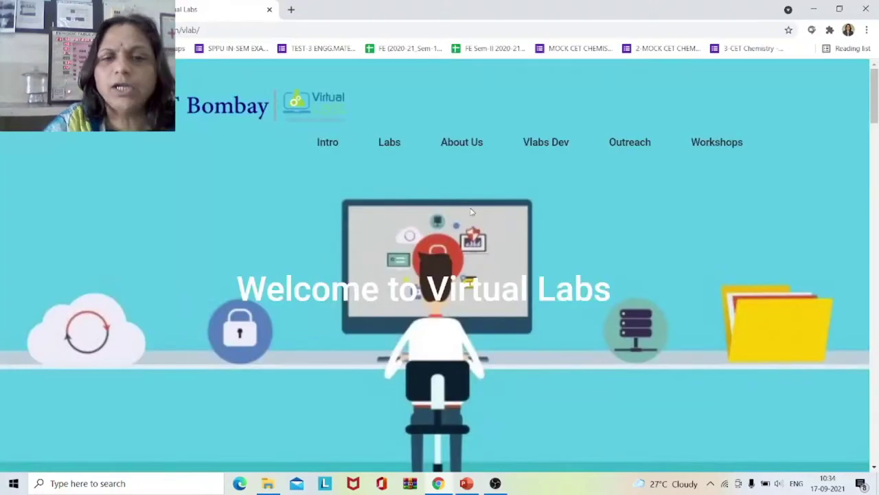
pyautogui.scroll(-3, 472, 212)
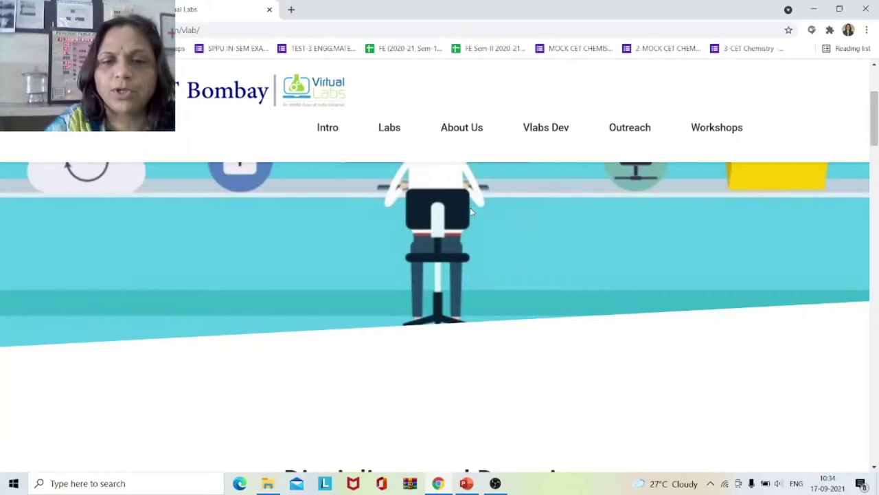
pyautogui.scroll(-5, 471, 211)
pyautogui.scroll(-2, 471, 211)
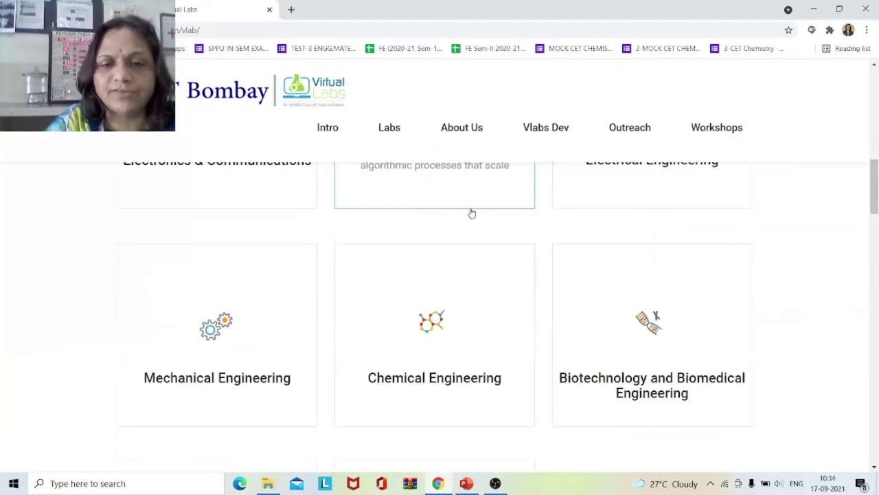
pyautogui.scroll(-3, 471, 213)
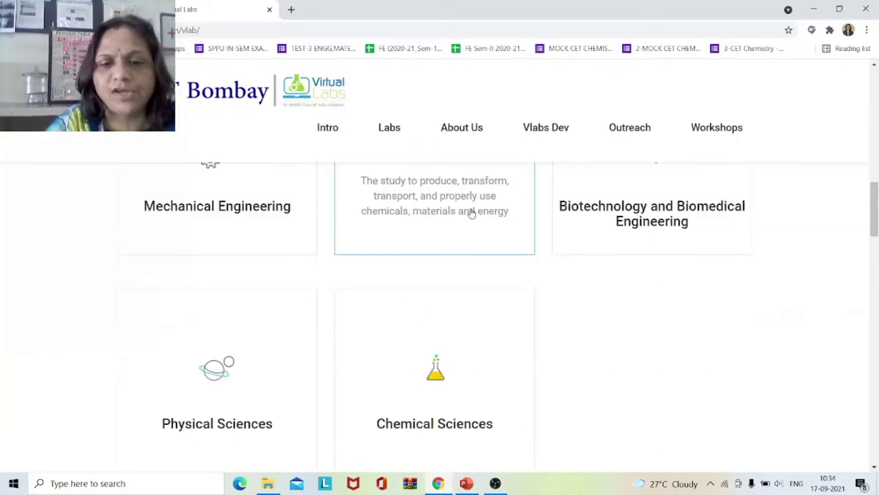
pyautogui.scroll(-3, 471, 213)
# - Open Chemical Sciences and scroll its lab list down to Inorganic Chemistry
pyautogui.click(441, 259)
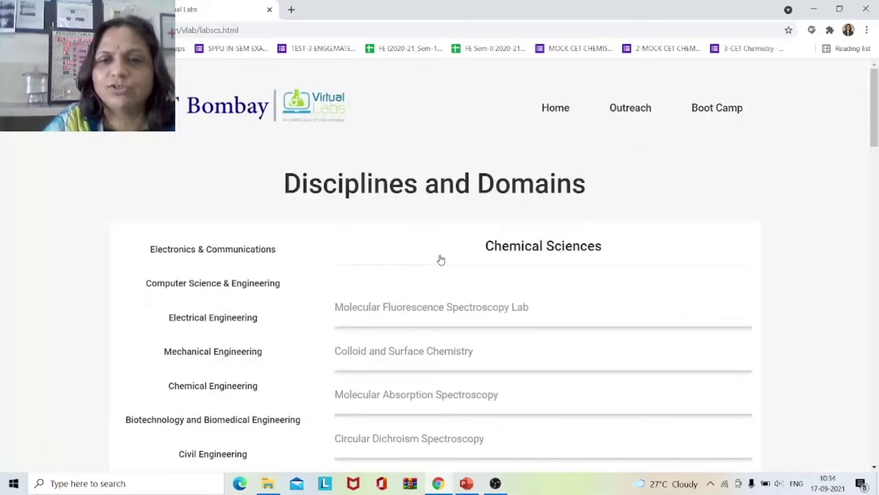
pyautogui.scroll(-2, 441, 259)
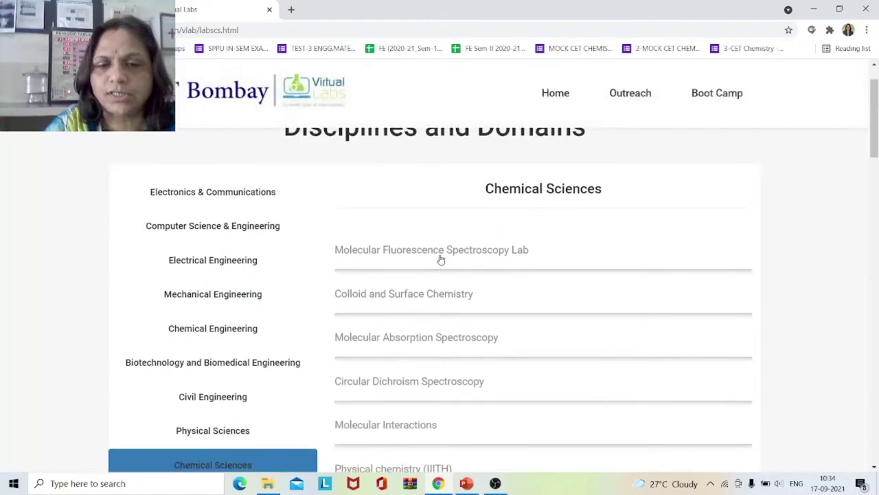
pyautogui.scroll(-2, 440, 259)
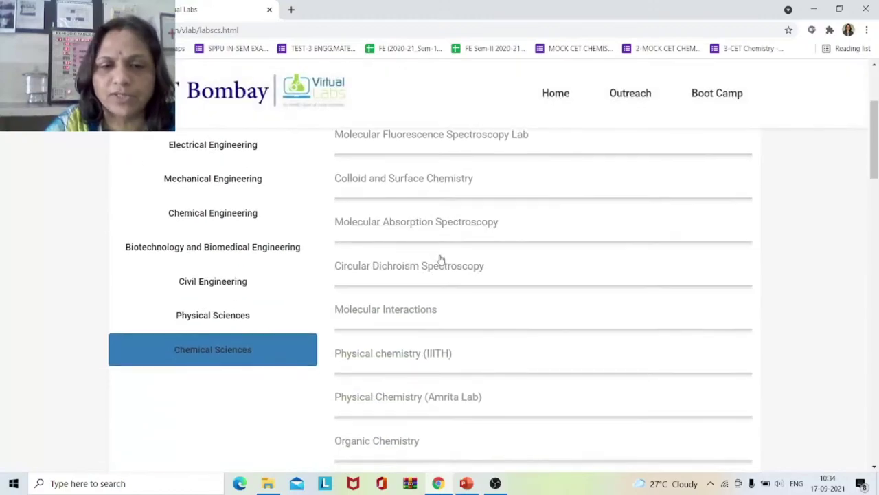
pyautogui.scroll(-1, 440, 259)
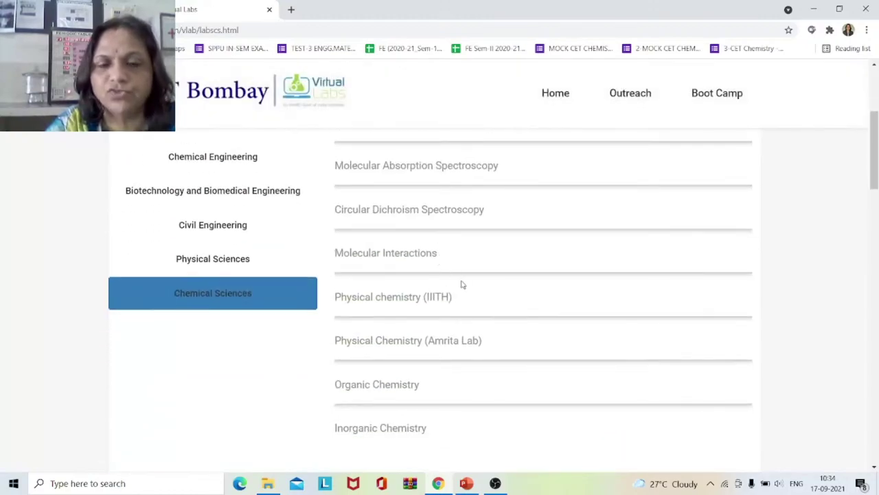
pyautogui.scroll(-1, 461, 284)
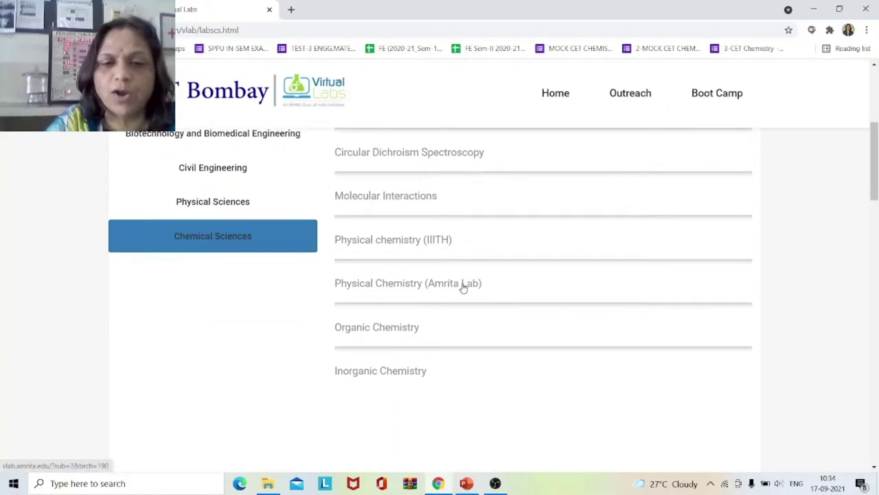
# - Open Inorganic Chemistry, then the Physical parameters water analysis experiment's Simulator tab
pyautogui.click(395, 373)
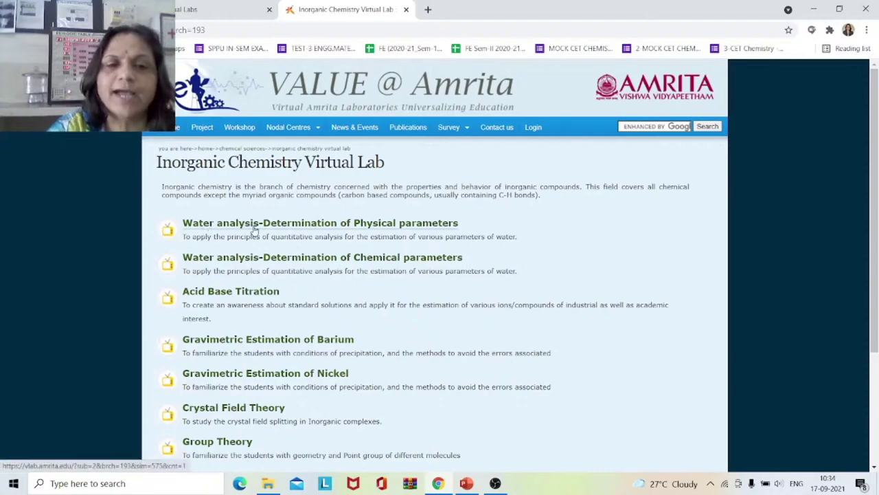
pyautogui.click(387, 227)
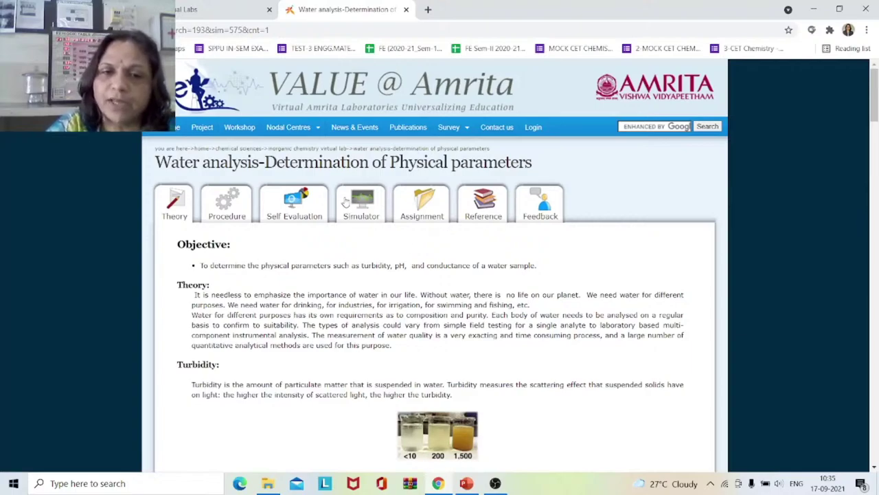
pyautogui.click(364, 207)
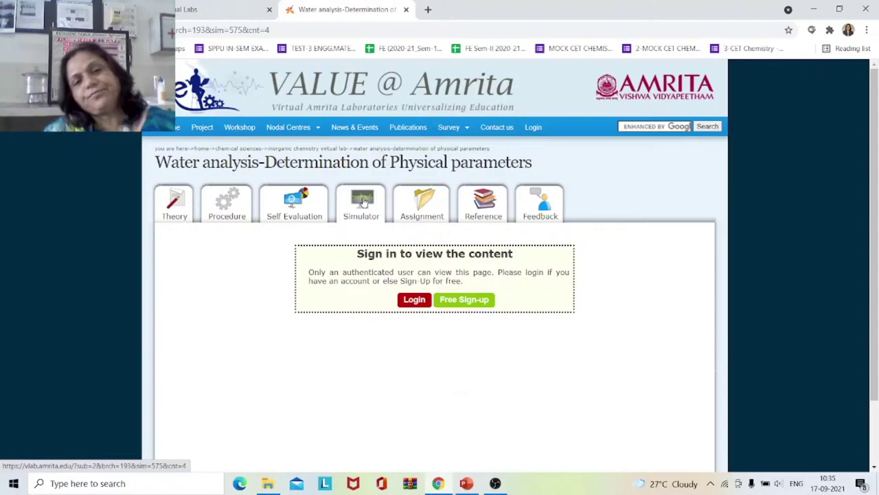
# - Sign in to the lab site using the saved account's username and password
pyautogui.click(419, 302)
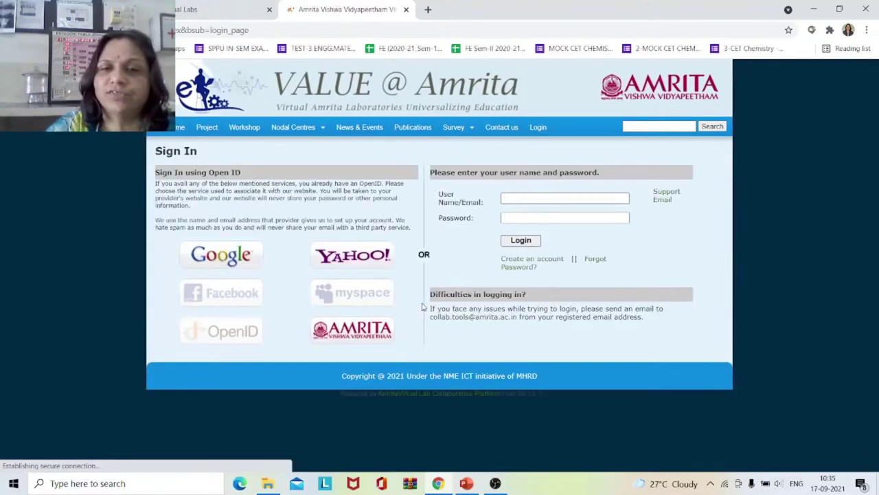
pyautogui.click(599, 197)
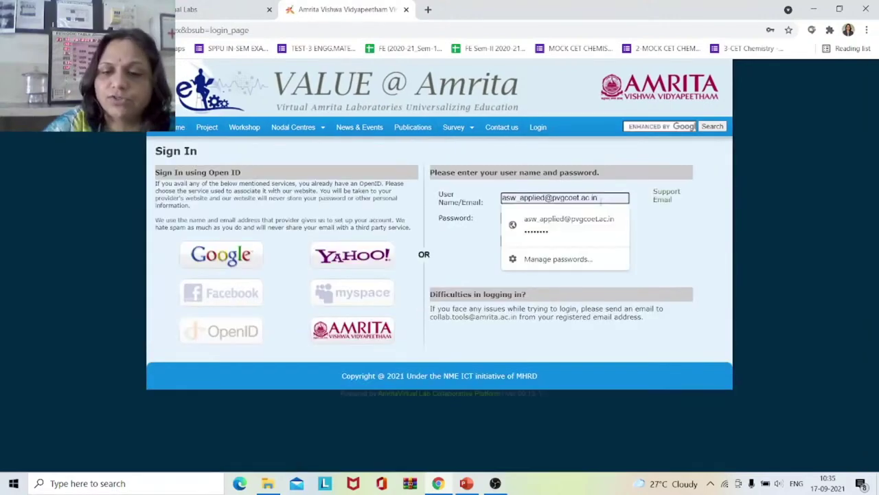
pyautogui.hotkey('ctrl', 'a')
pyautogui.write('a')
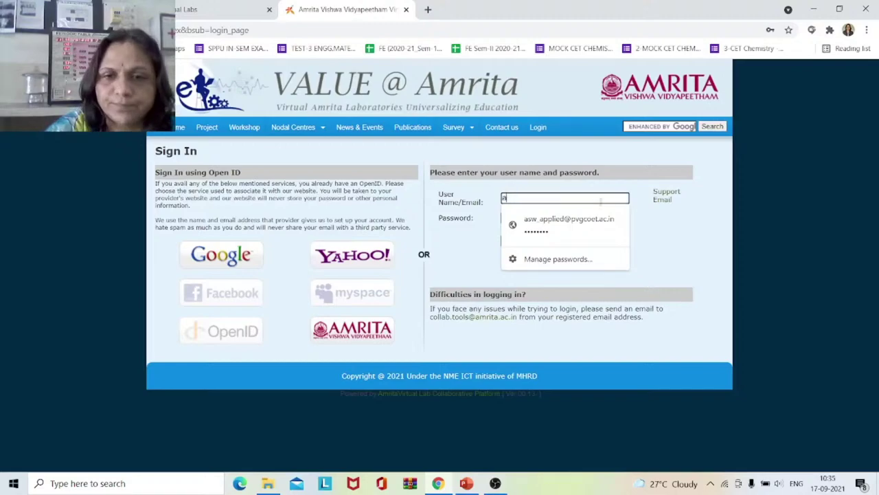
pyautogui.write('n')
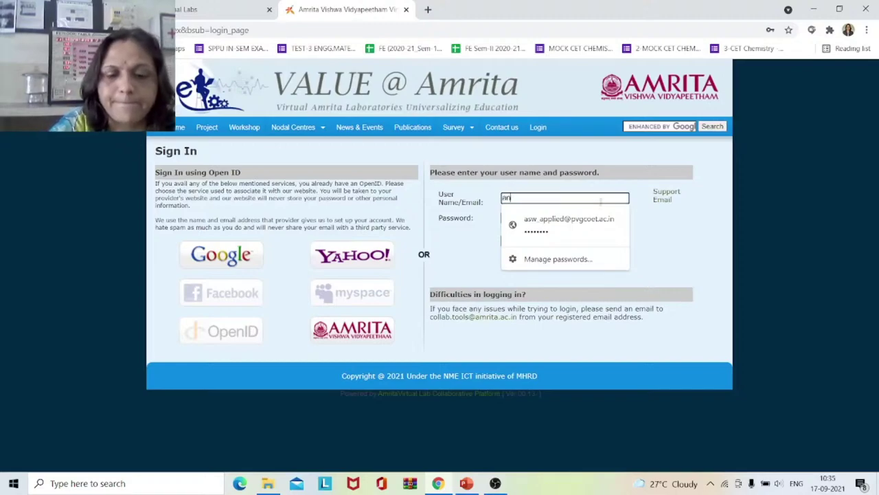
pyautogui.write('ju')
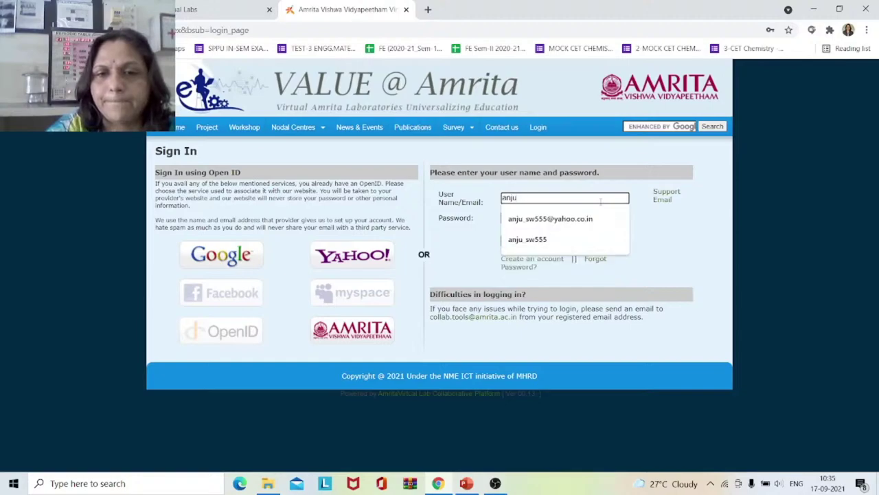
pyautogui.click(565, 224)
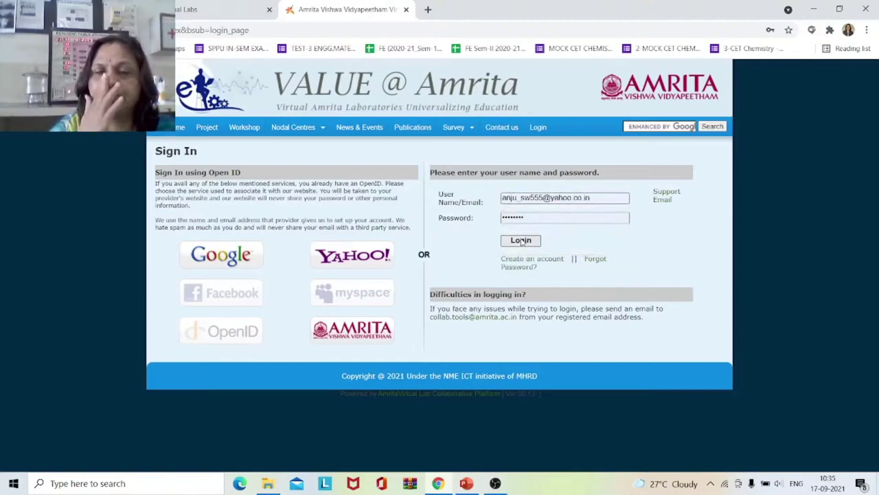
pyautogui.click(520, 240)
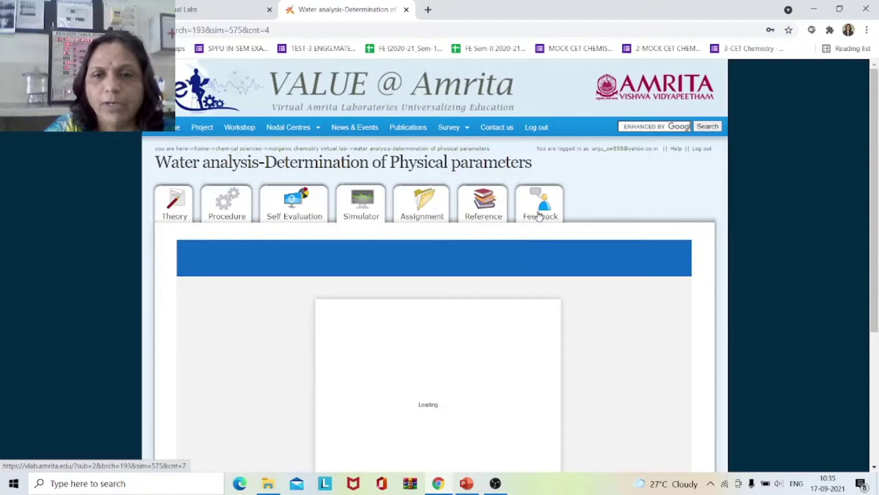
# - Let the Water Analysis: Physical Content simulator load and show it full screen
pyautogui.scroll(-2, 539, 215)
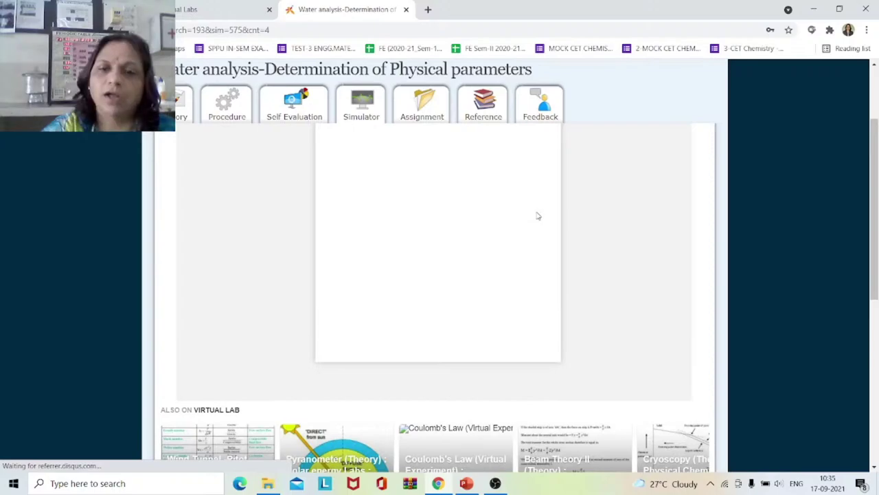
pyautogui.scroll(1, 548, 223)
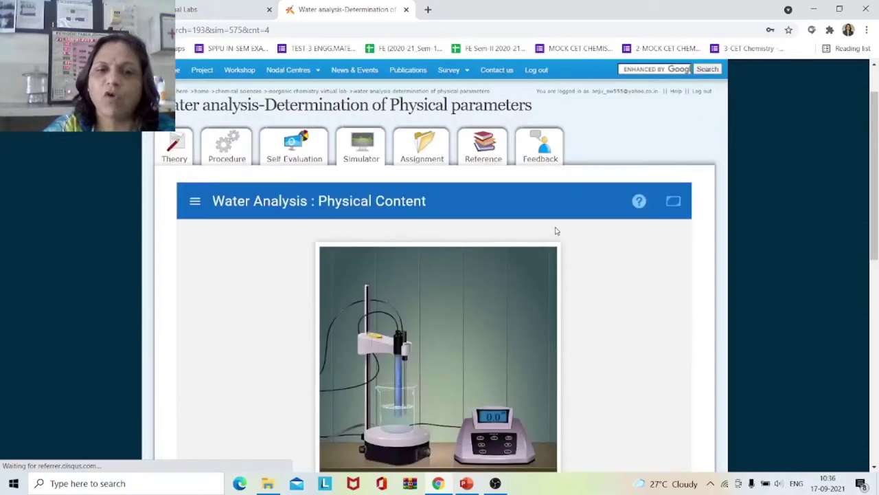
pyautogui.scroll(-2, 557, 231)
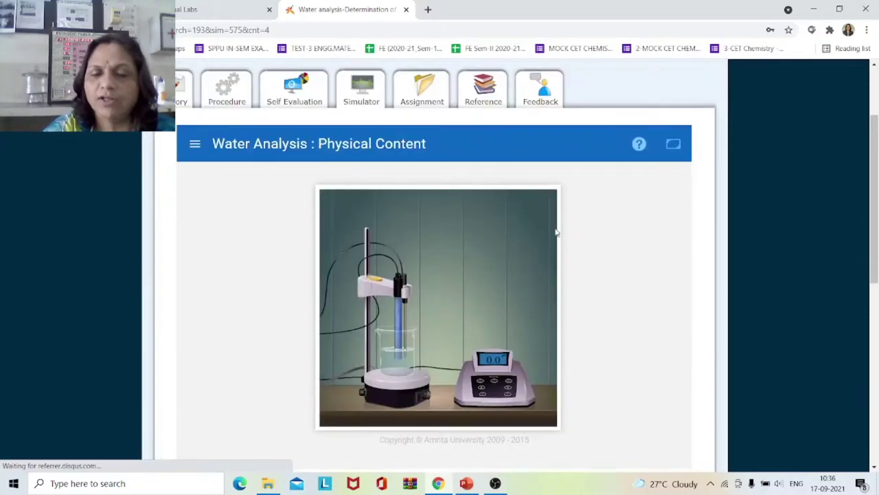
pyautogui.click(671, 149)
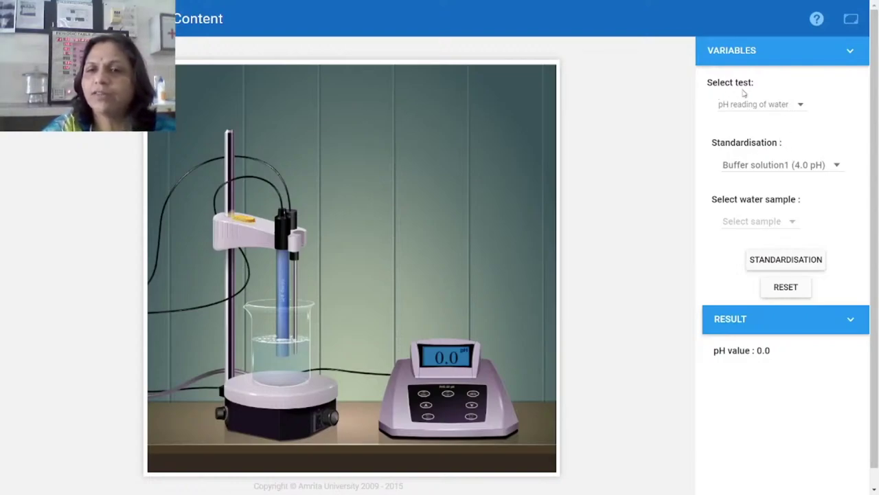
# - Select the pH reading of water test
pyautogui.click(799, 105)
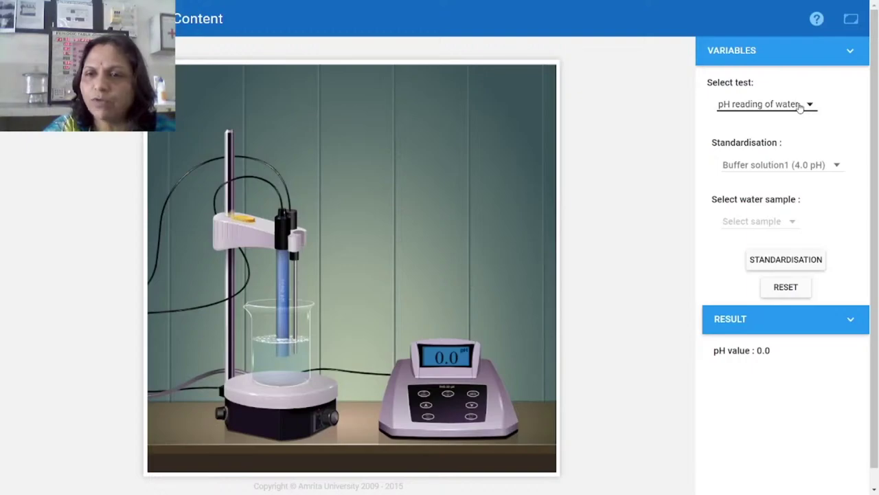
pyautogui.click(800, 106)
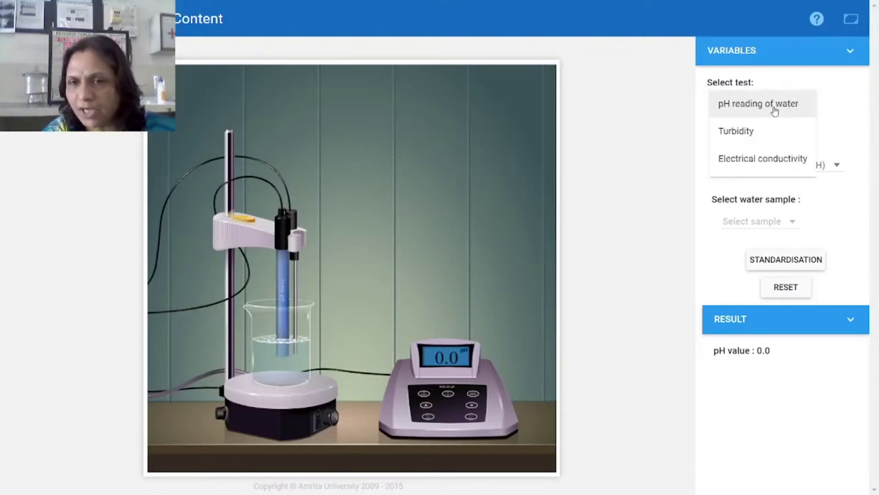
pyautogui.click(722, 105)
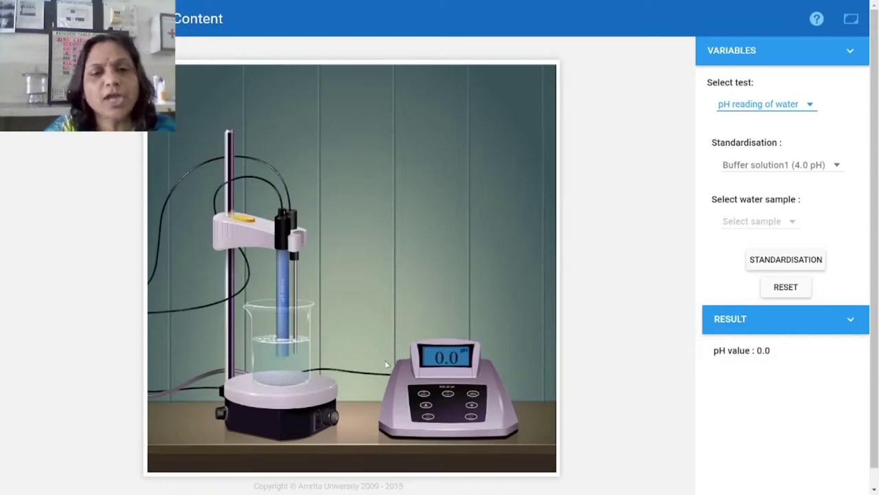
# - Standardise the pH meter with Buffer solution1 (4.0 pH)
pyautogui.moveTo(466, 379)
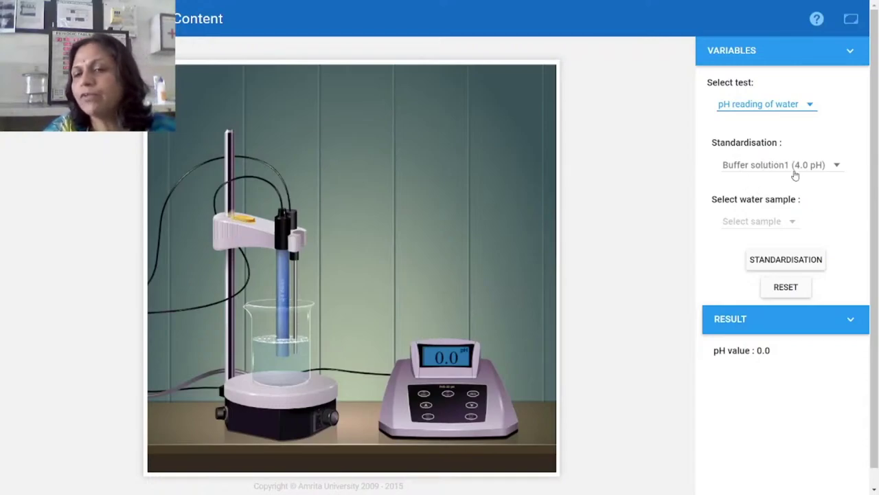
pyautogui.click(838, 172)
pyautogui.click(838, 172)
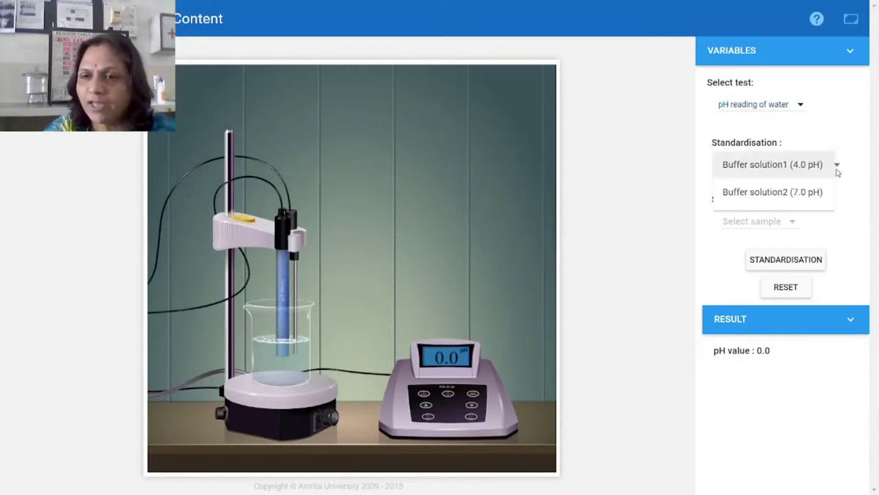
pyautogui.click(802, 171)
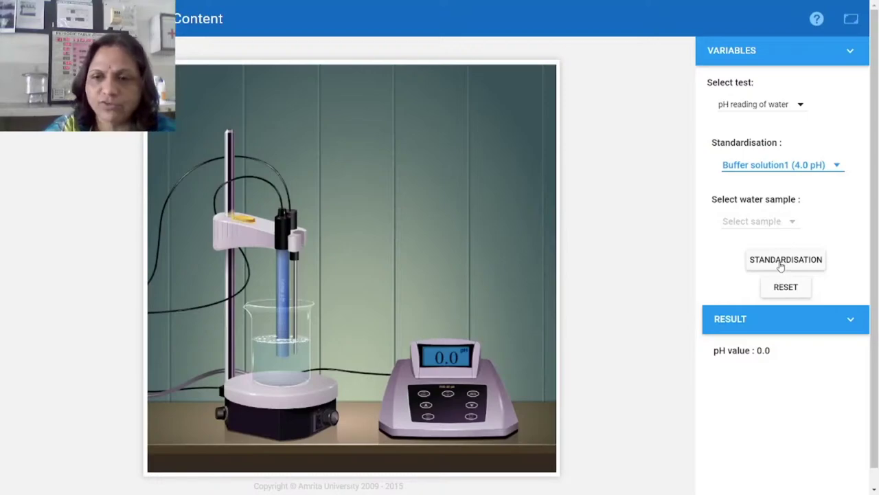
pyautogui.click(782, 262)
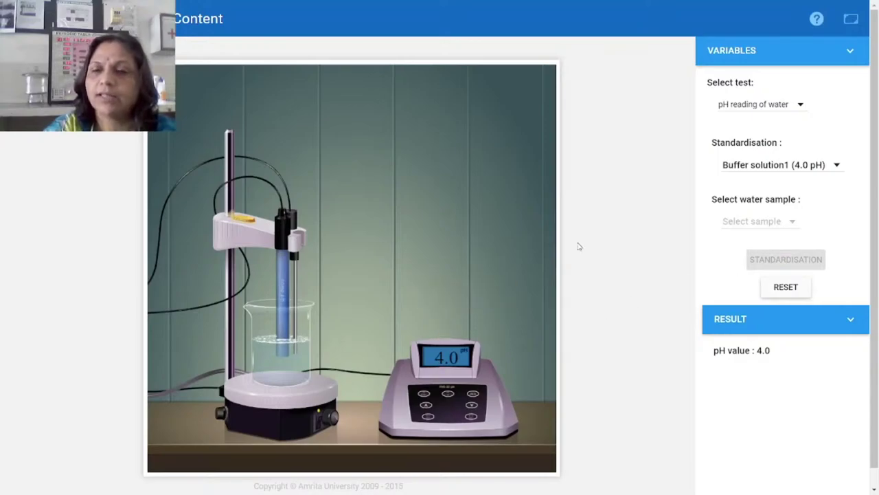
# - Restandardise the pH meter with Buffer solution2 (7.0 pH), reading 7.0
pyautogui.click(840, 169)
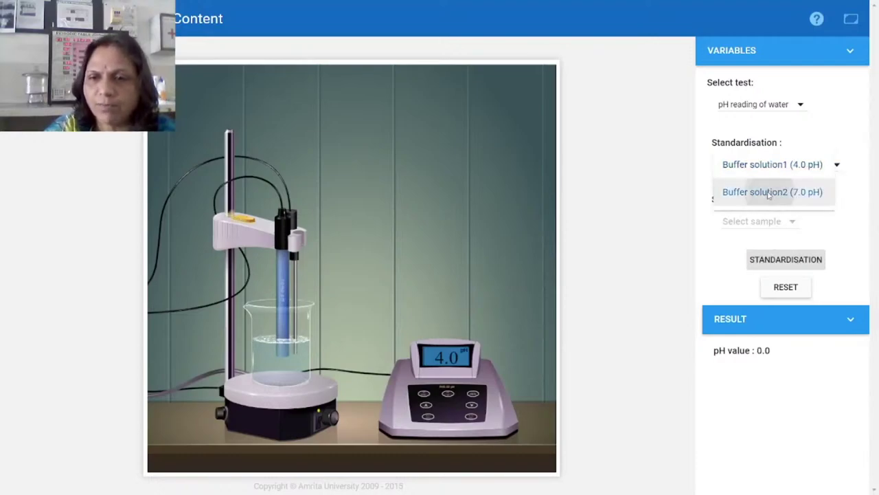
pyautogui.click(771, 193)
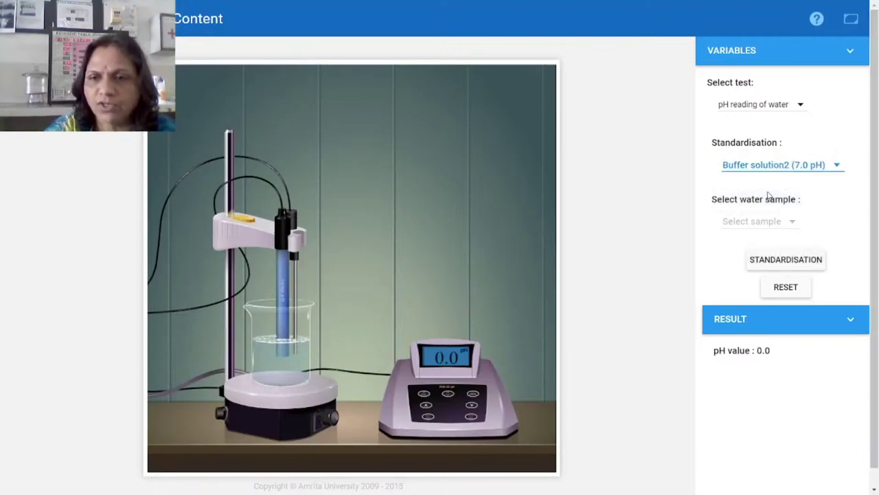
pyautogui.click(788, 257)
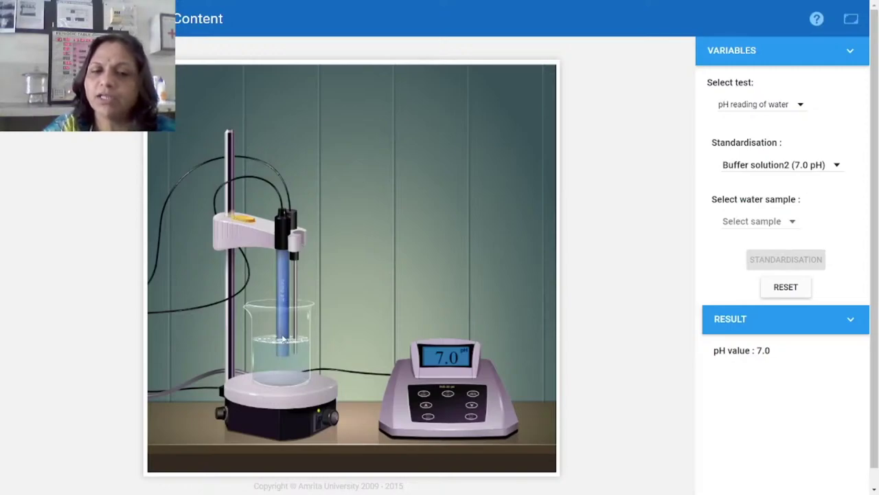
pyautogui.click(792, 222)
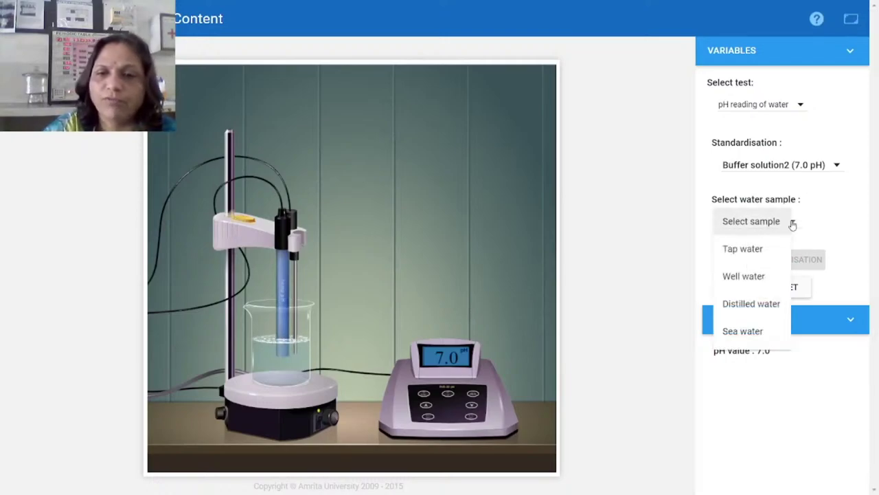
# - Measure tap, well and distilled water pH (7.0, 8.4, 5.8), then select sea water
pyautogui.click(745, 251)
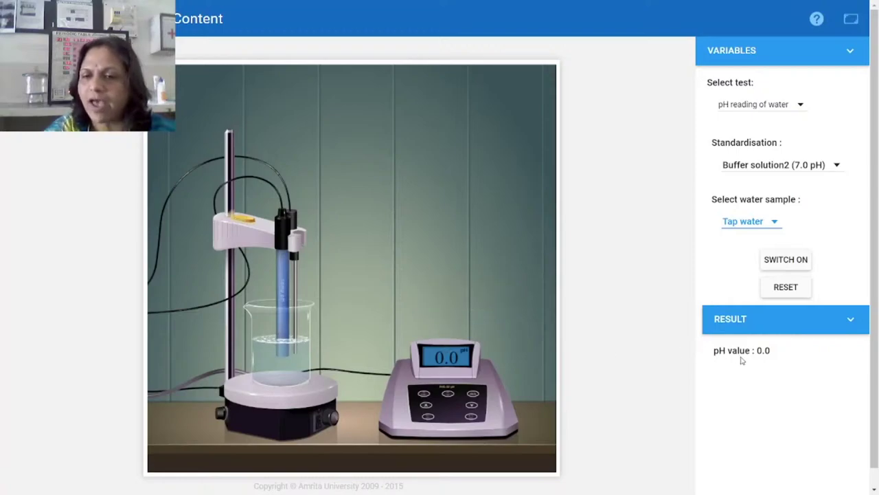
pyautogui.click(781, 268)
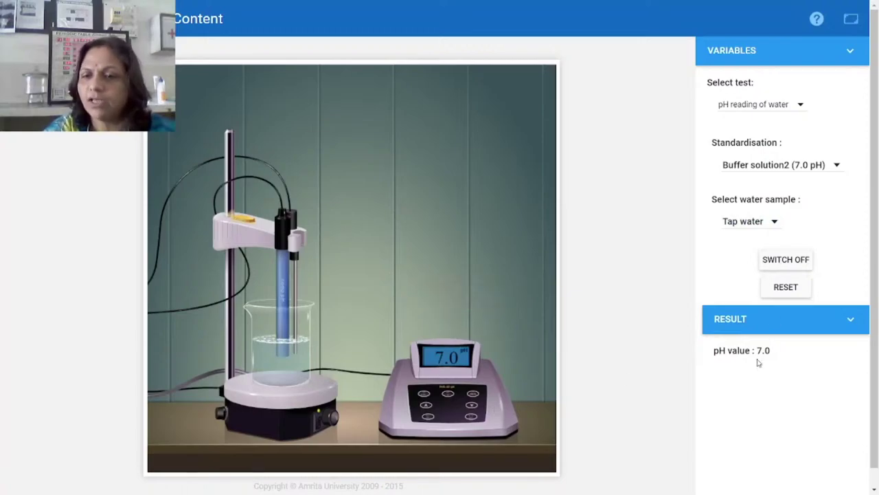
pyautogui.click(775, 227)
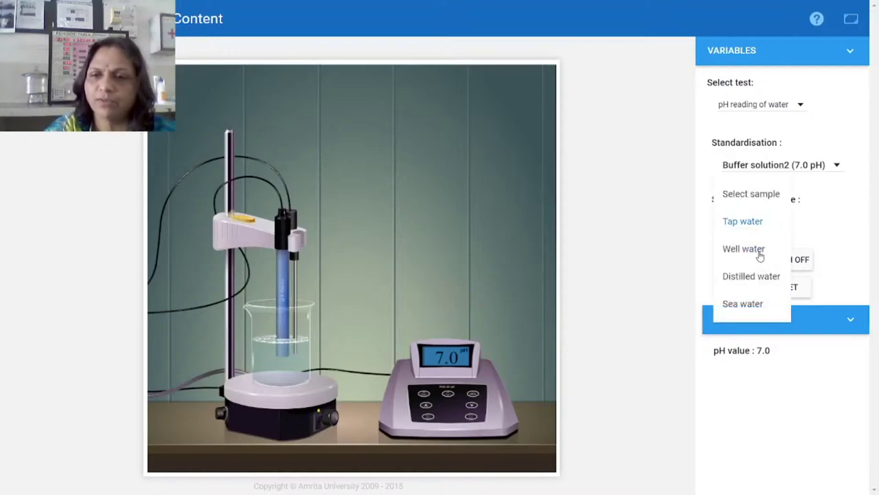
pyautogui.click(760, 253)
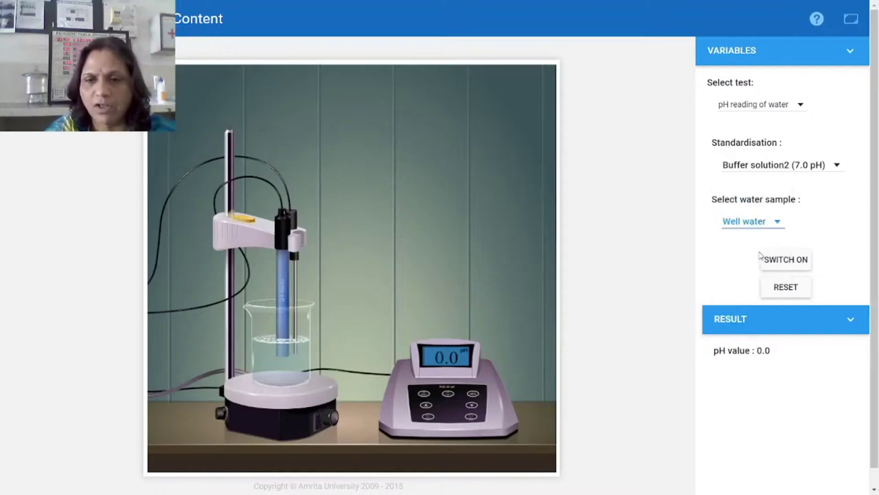
pyautogui.click(785, 261)
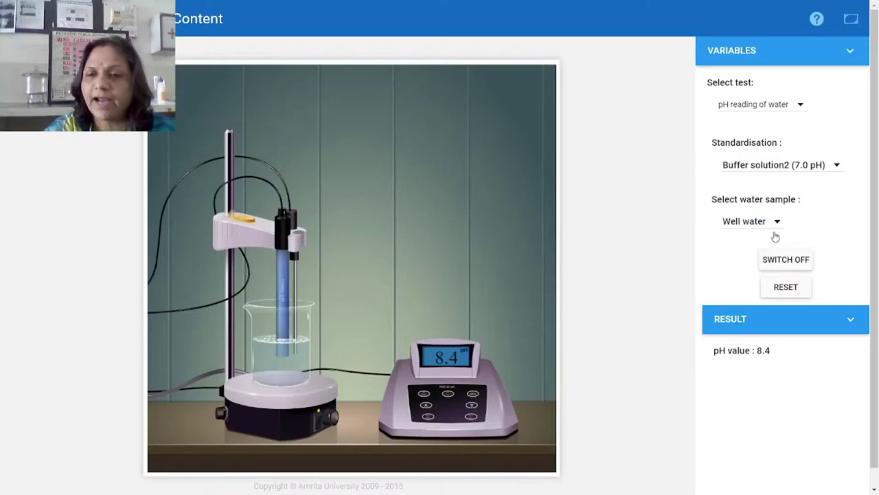
pyautogui.click(777, 224)
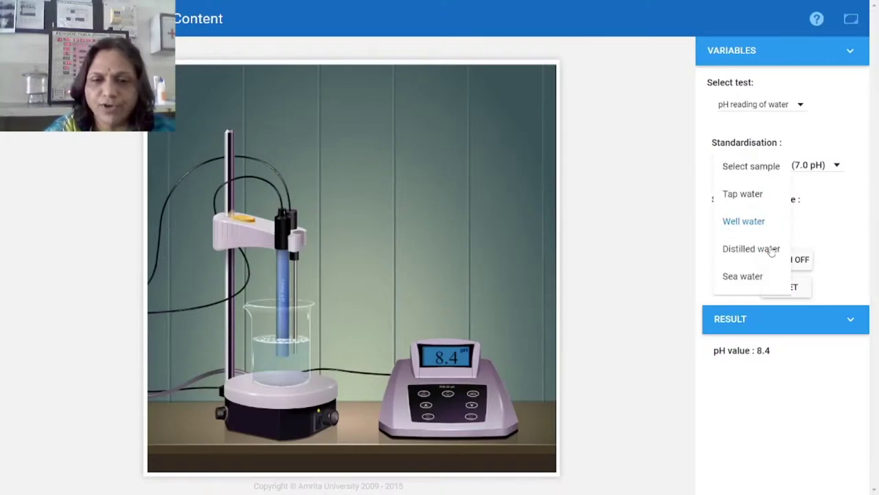
pyautogui.click(771, 249)
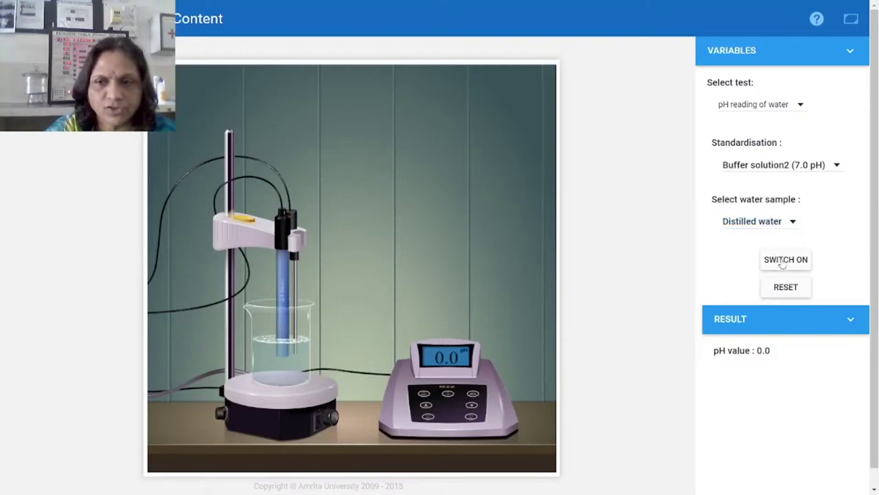
pyautogui.click(782, 264)
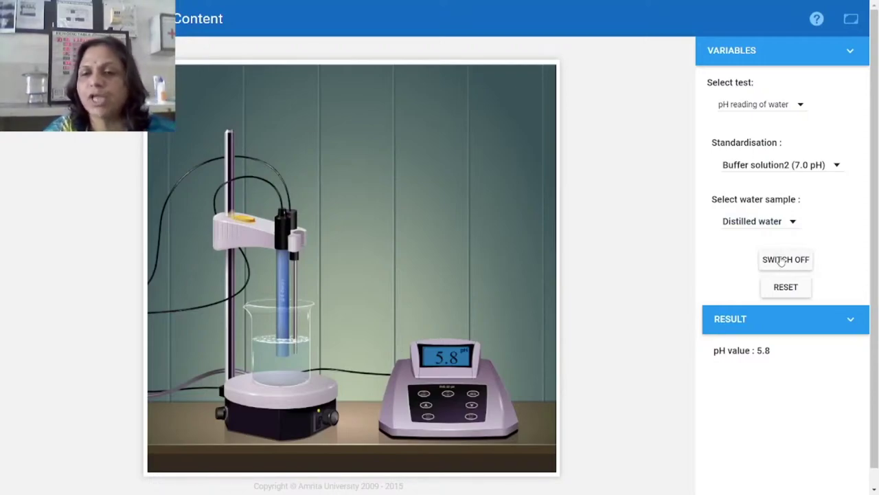
pyautogui.click(792, 223)
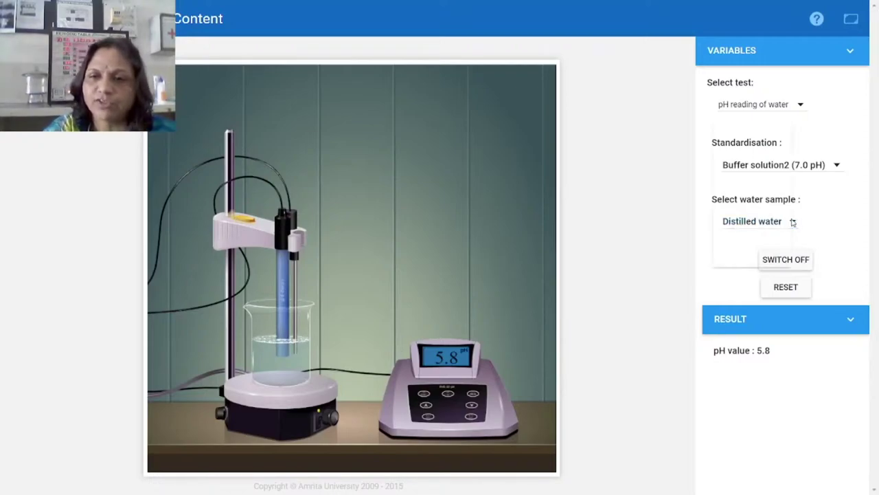
pyautogui.click(758, 249)
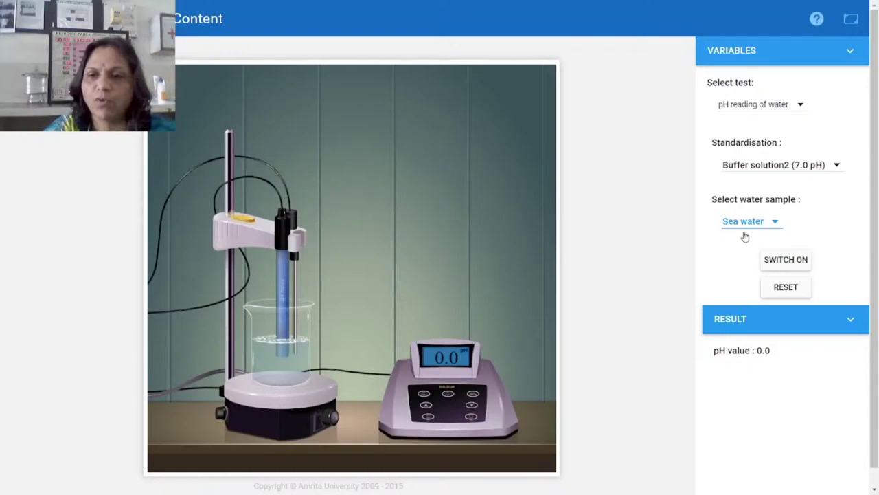
# - Take sea water's pH reading of 7.8 and exit the full-screen view
pyautogui.click(779, 267)
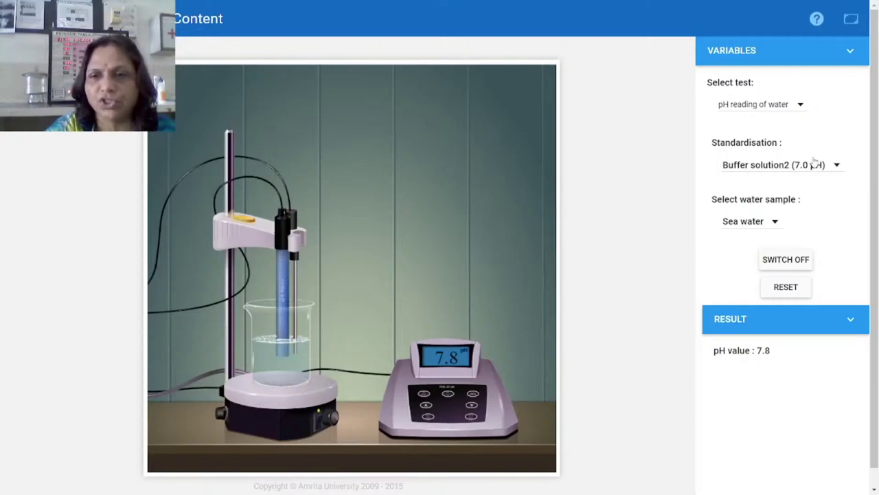
pyautogui.click(805, 106)
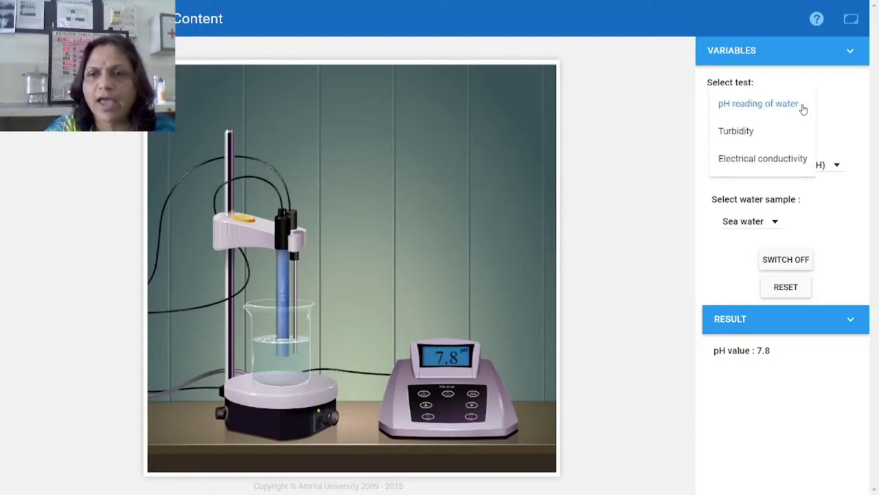
pyautogui.click(608, 256)
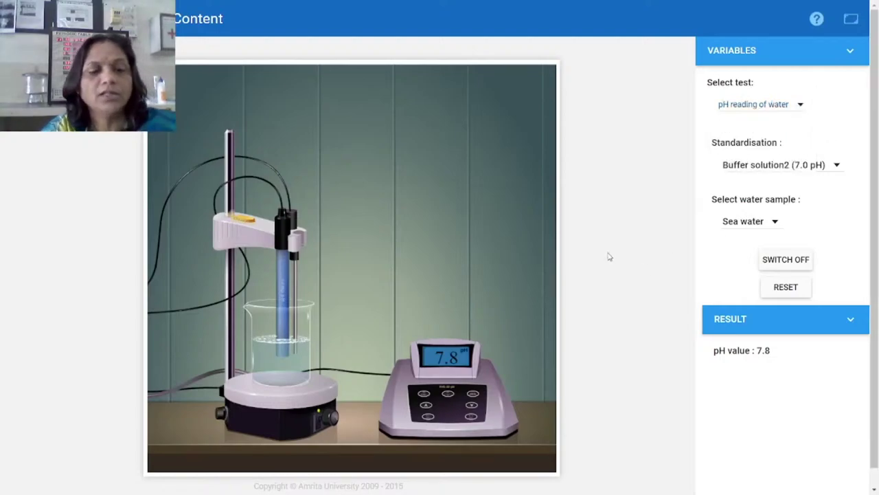
pyautogui.press('Escape')
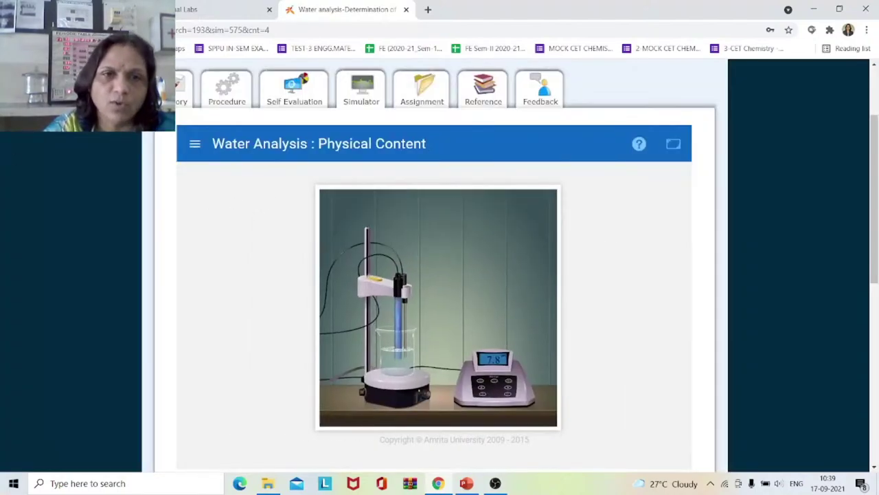
# - Go back to the Inorganic Chemistry lab list and open Water analysis-Determination of Chemical parameters
pyautogui.hotkey('ctrl', 'l')
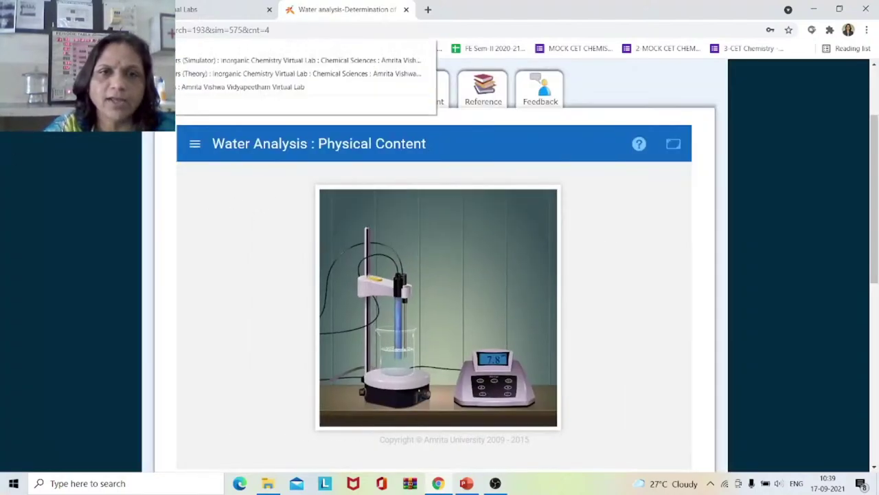
pyautogui.press('Return')
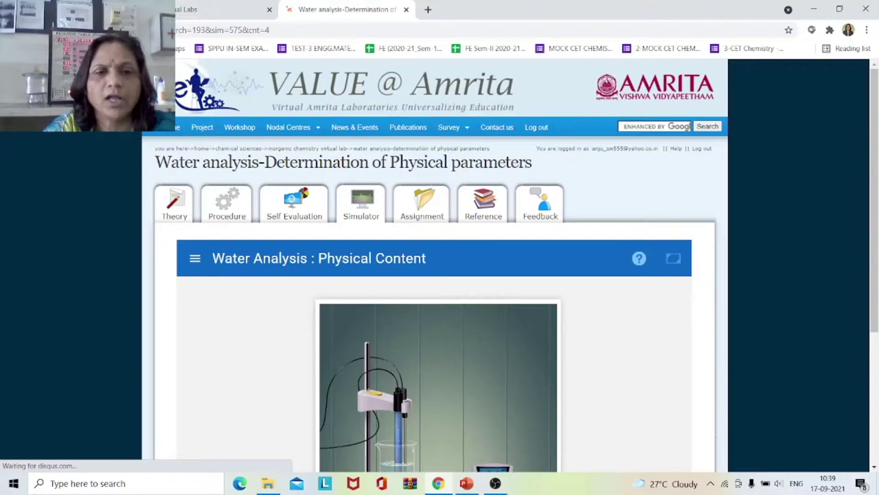
pyautogui.hotkey('alt', 'Left')
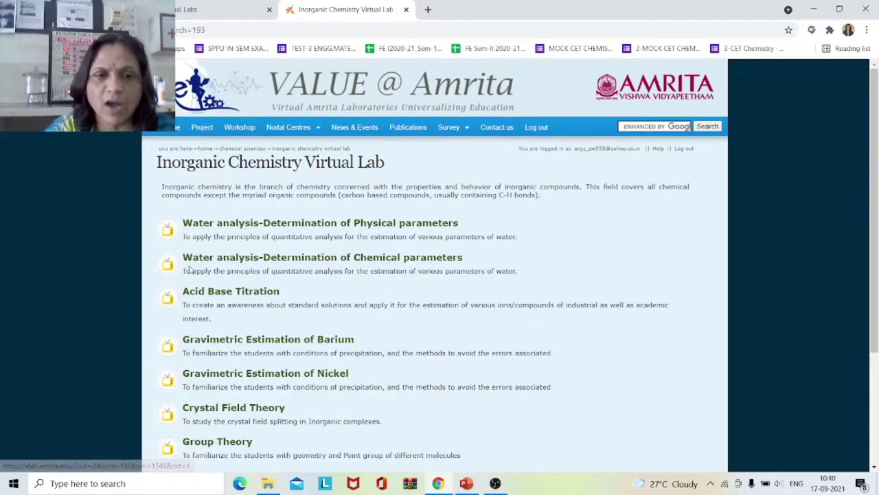
pyautogui.click(313, 258)
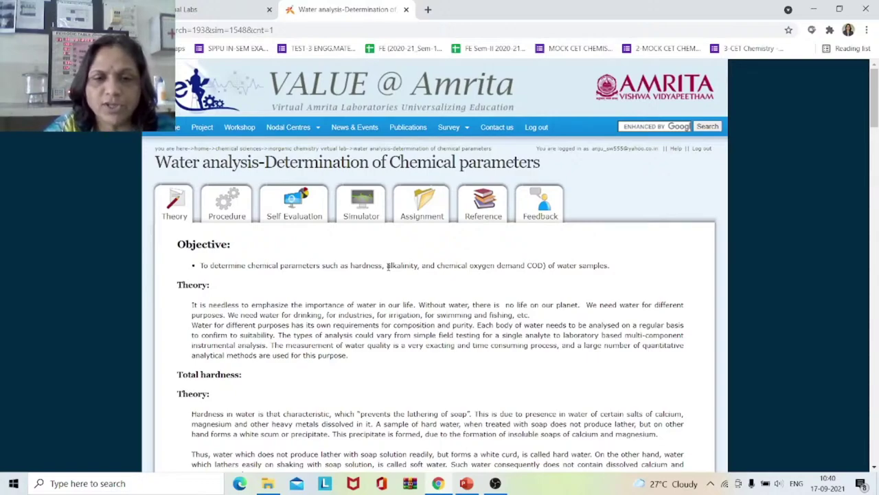
# - Open the Chemical parameters experiment's Simulator tab after scrolling through its theory
pyautogui.scroll(-1, 388, 266)
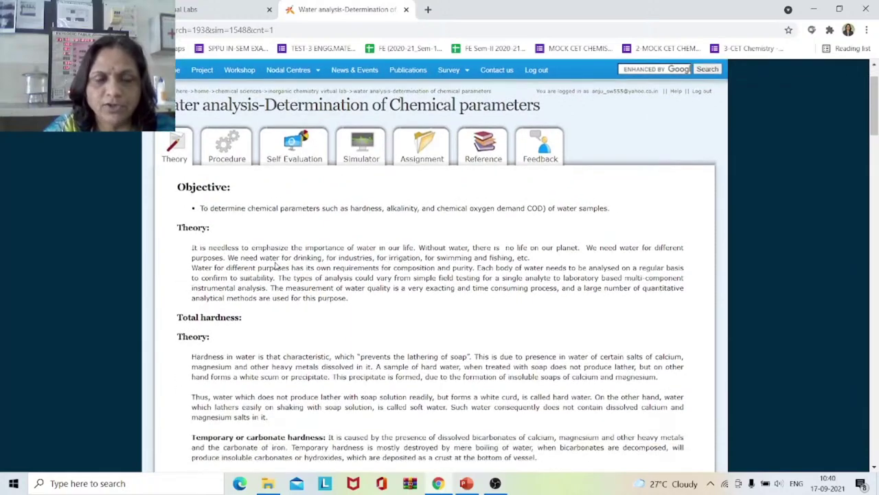
pyautogui.scroll(-1, 291, 274)
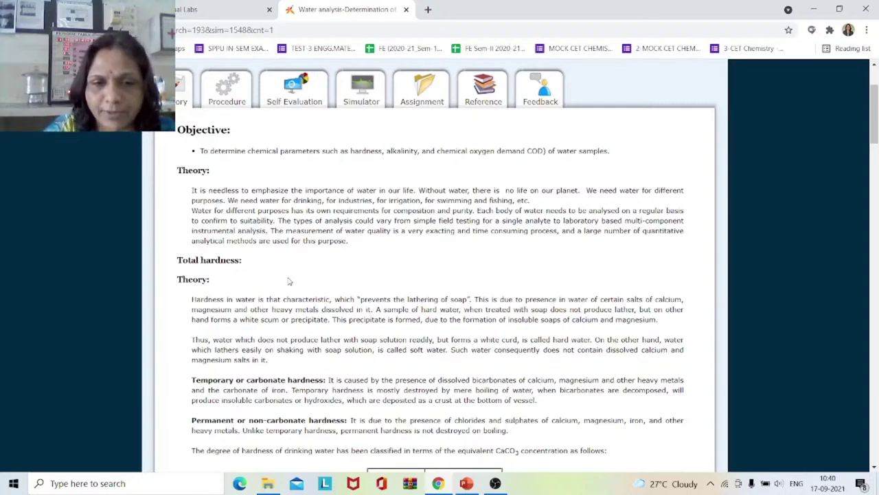
pyautogui.scroll(-2, 253, 278)
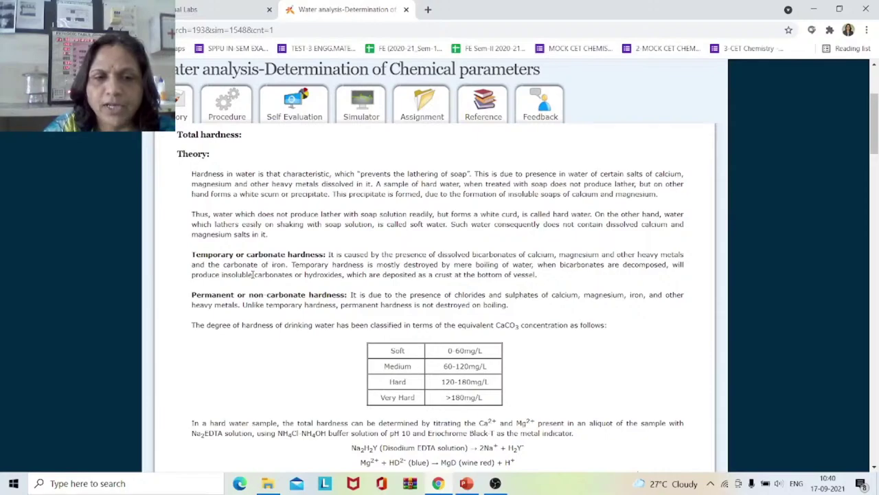
pyautogui.scroll(-3, 337, 325)
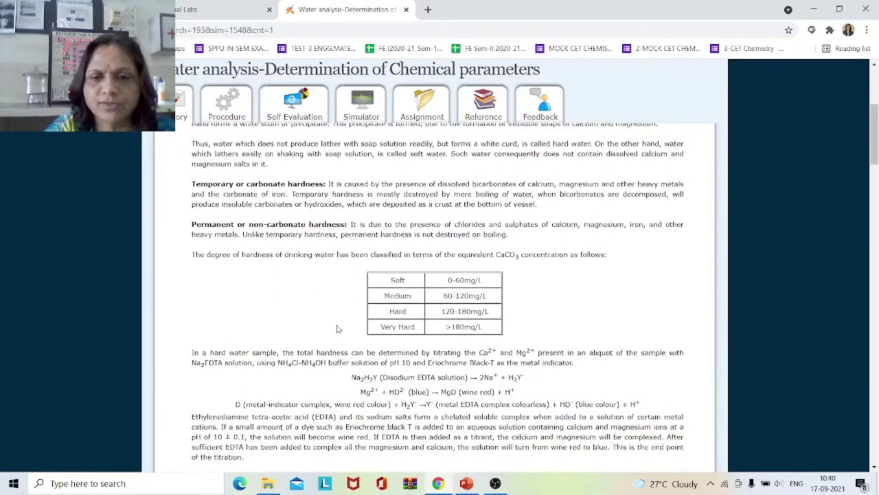
pyautogui.scroll(-3, 337, 329)
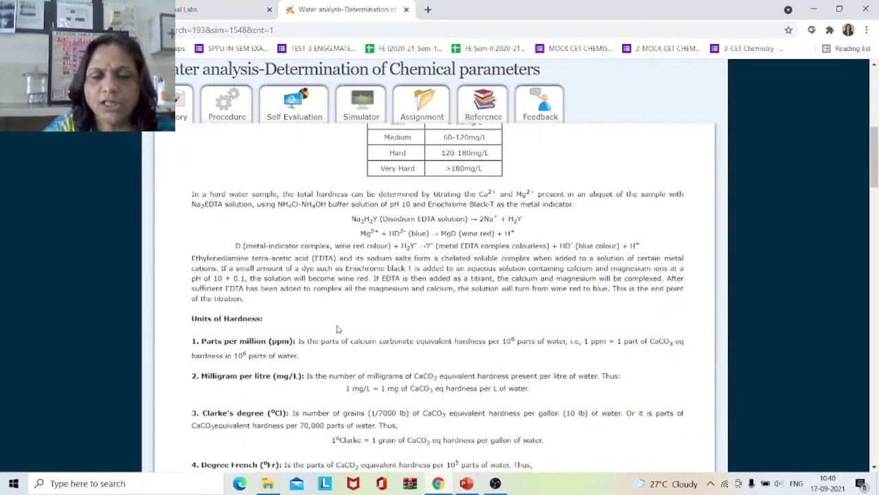
pyautogui.scroll(-3, 336, 329)
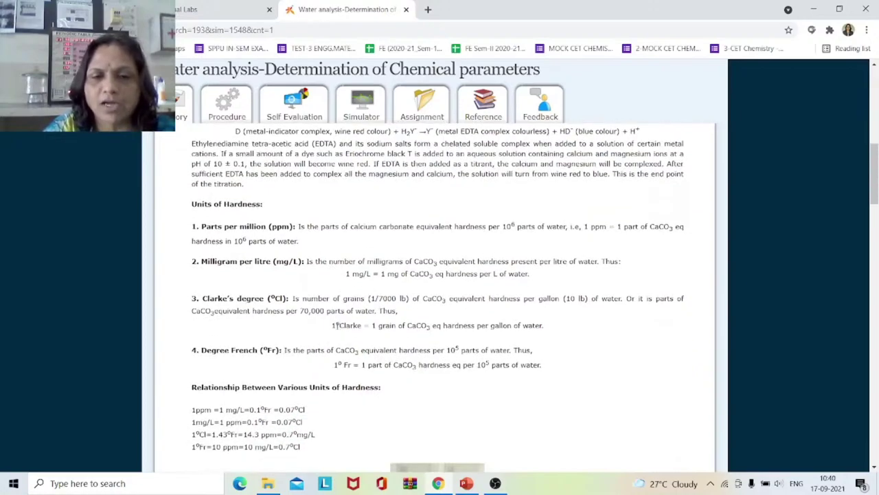
pyautogui.scroll(-6, 337, 325)
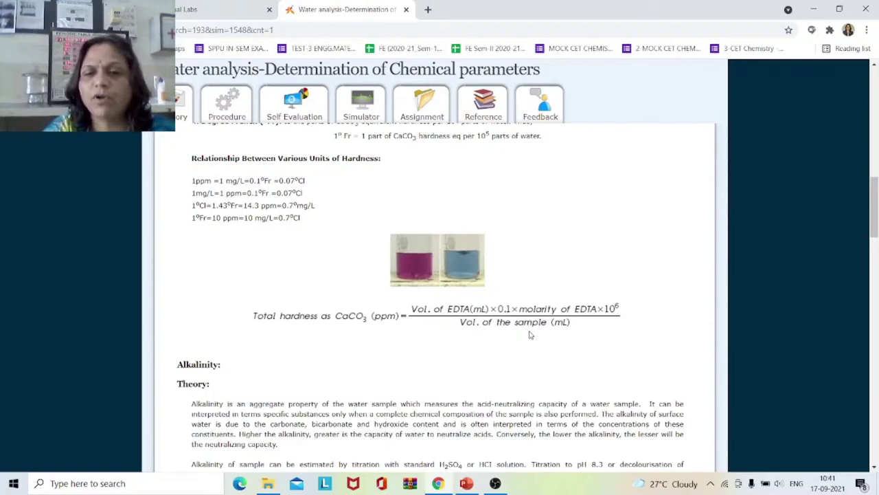
pyautogui.scroll(9, 419, 292)
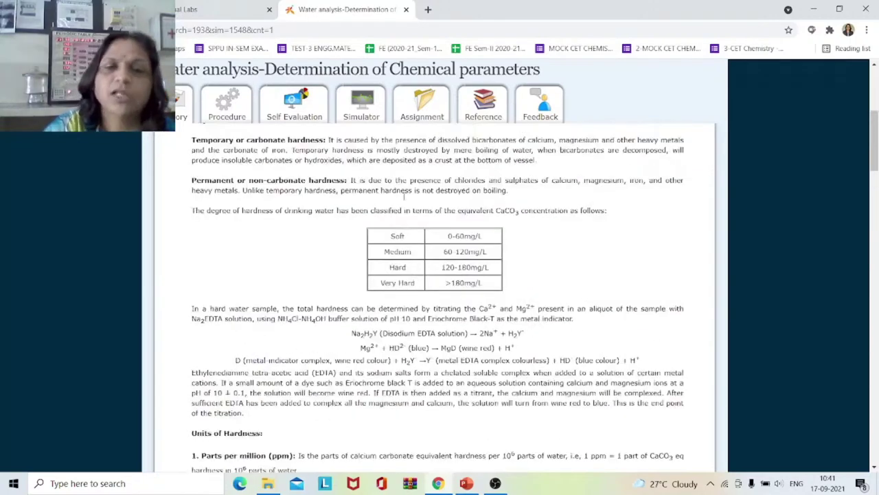
pyautogui.click(361, 107)
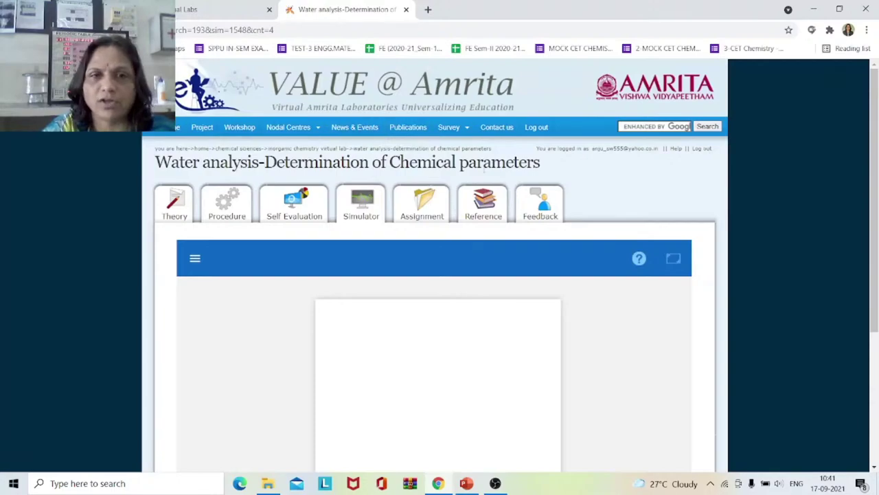
# - Switch the Water Analysis chemical parameters simulator to full-screen view
pyautogui.scroll(-2, 483, 172)
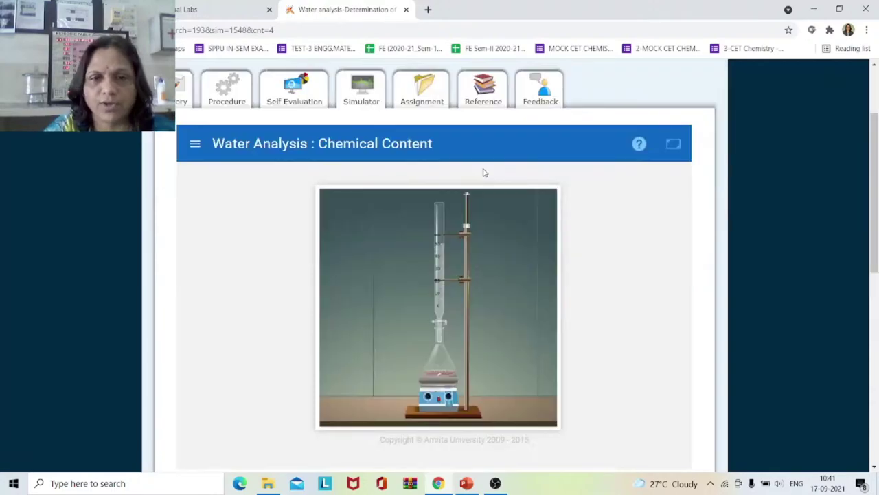
pyautogui.click(673, 145)
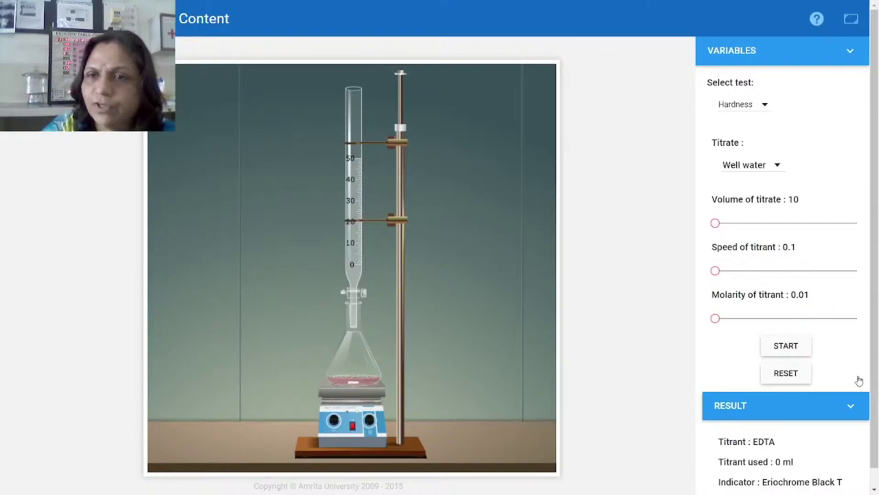
# - Choose the Hardness test and set the titrant speed to 0.5
pyautogui.click(765, 106)
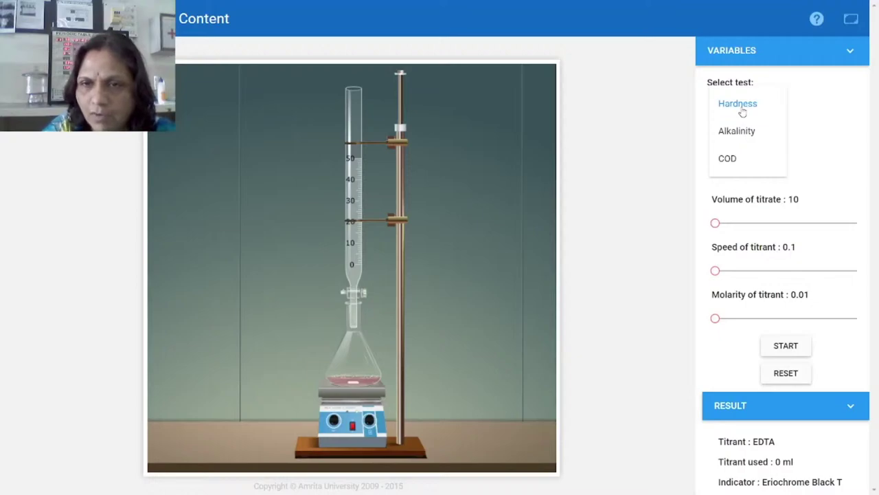
pyautogui.click(742, 112)
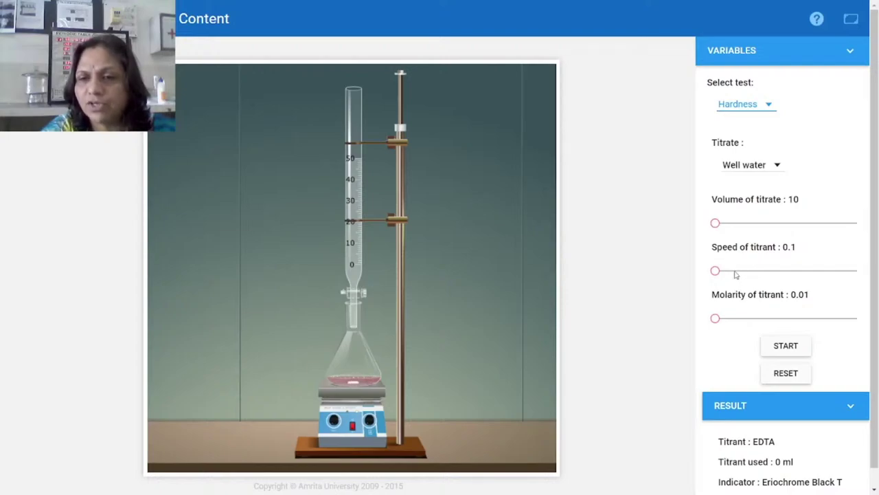
pyautogui.moveTo(734, 273); pyautogui.dragTo(785, 275)
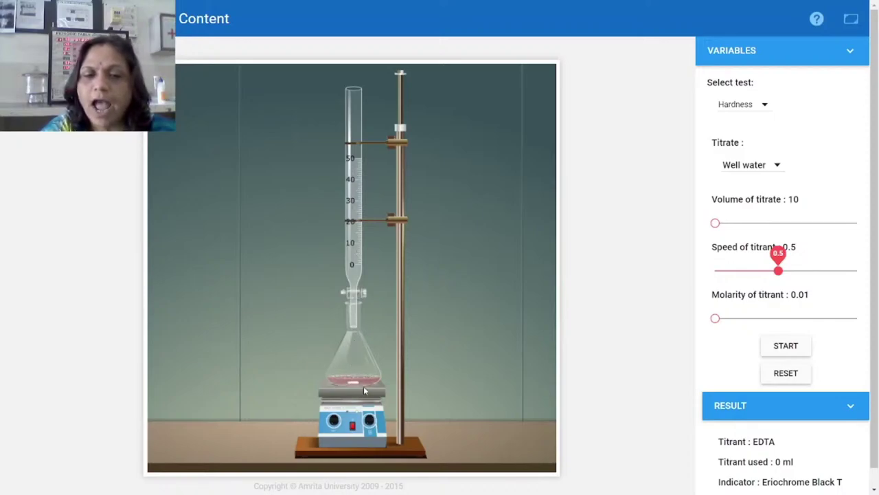
# - Titrate the well water with EDTA until the blue end point, using 2.5 ml
pyautogui.click(786, 351)
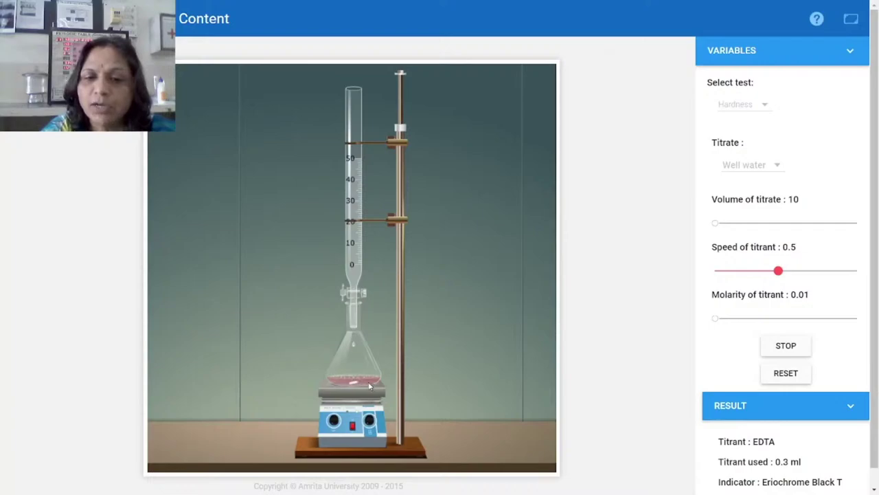
pyautogui.scroll(-1, 584, 372)
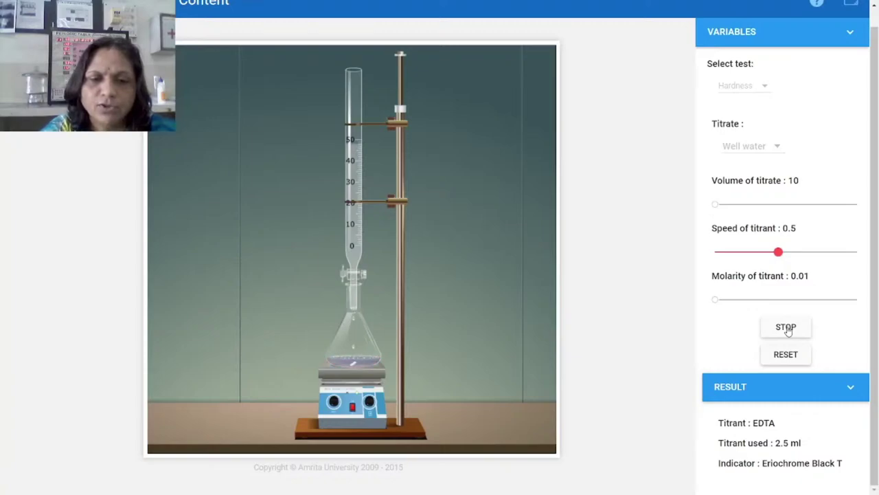
pyautogui.click(788, 330)
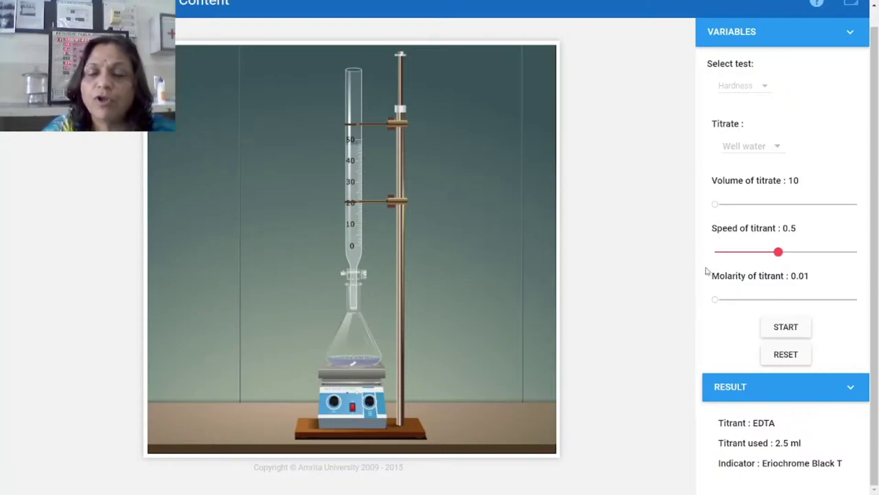
# - Reset the simulator, select Tap water as the titrate and set speed to 0.5
pyautogui.click(783, 354)
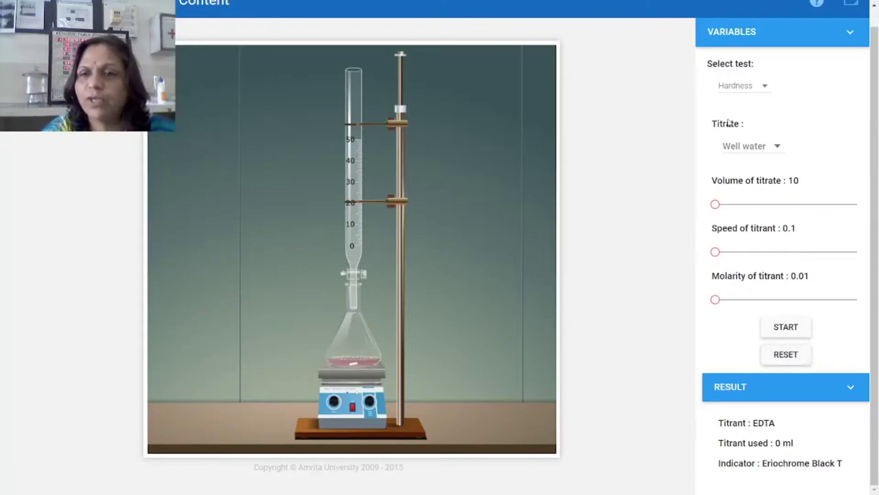
pyautogui.click(778, 149)
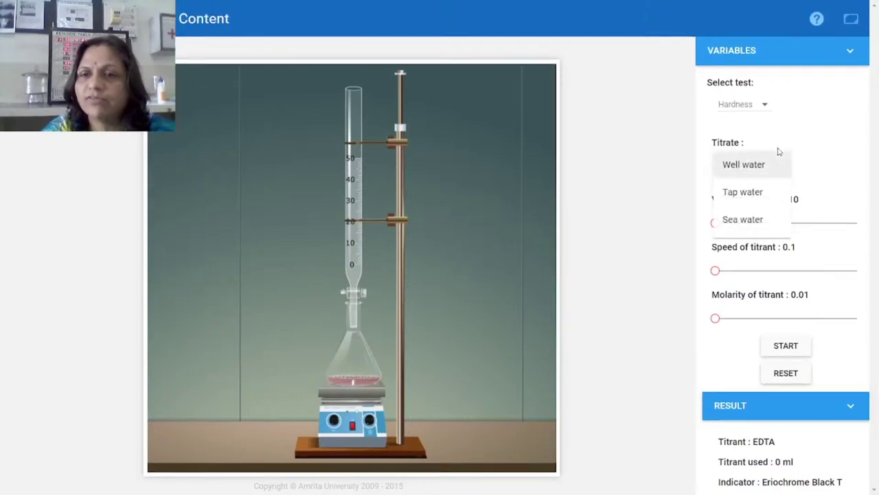
pyautogui.click(754, 197)
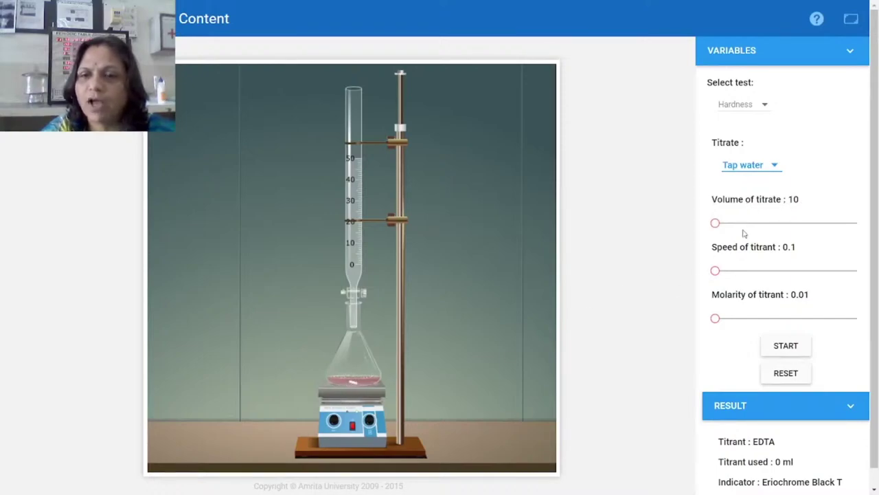
pyautogui.moveTo(764, 274); pyautogui.dragTo(781, 290)
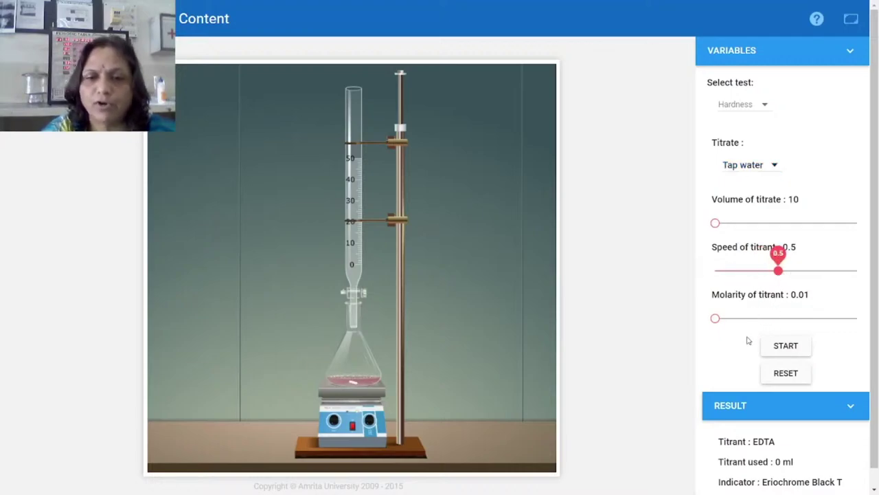
# - Titrate the tap water until the blue end point, using 1.6 ml EDTA
pyautogui.scroll(-1, 653, 344)
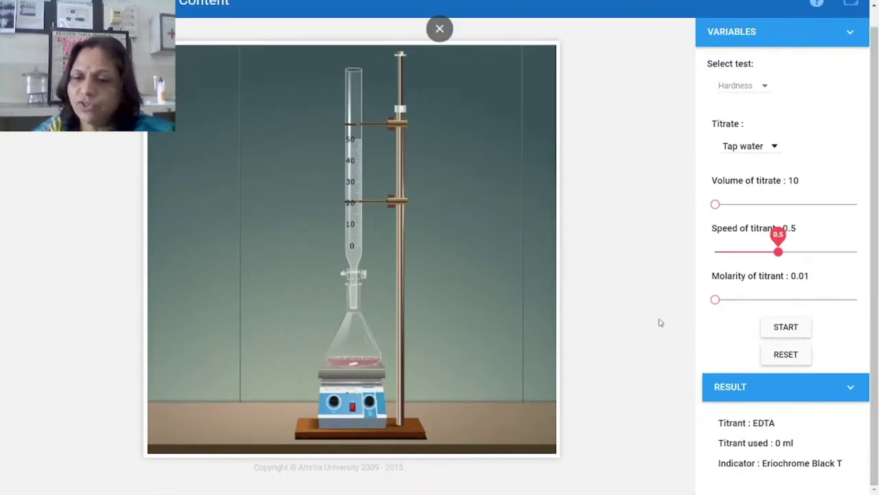
pyautogui.click(783, 329)
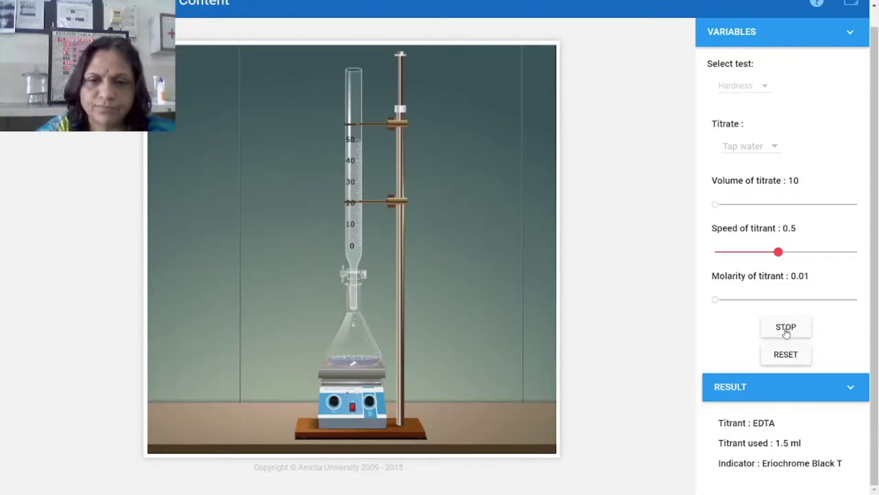
pyautogui.click(786, 330)
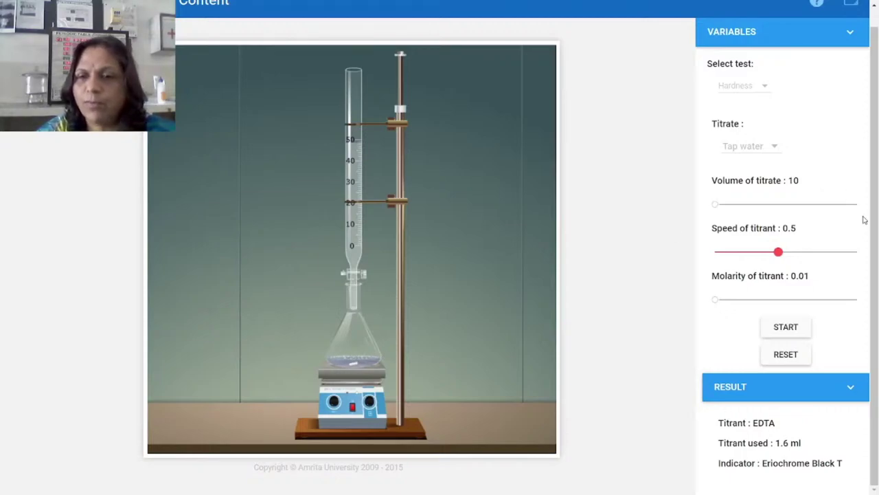
pyautogui.moveTo(471, 35)
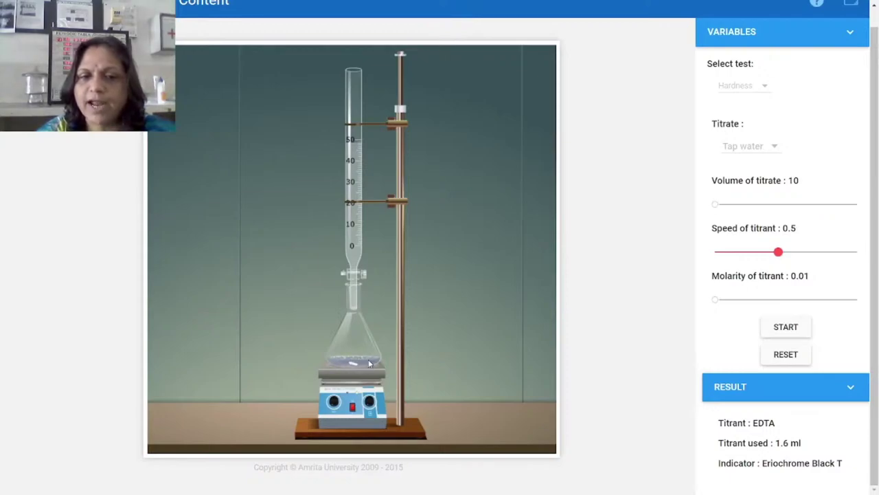
# - Reset the simulator, select Sea water as the titrate and raise speed to 0.5
pyautogui.click(788, 356)
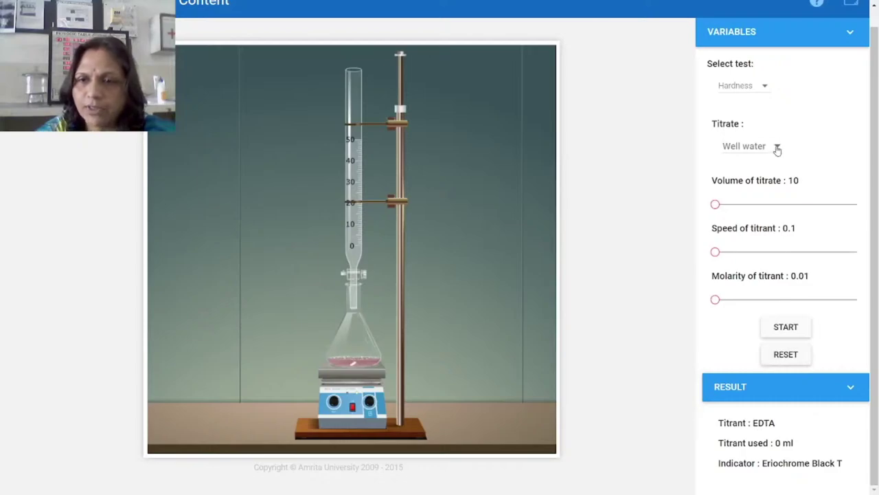
pyautogui.click(777, 148)
pyautogui.click(737, 222)
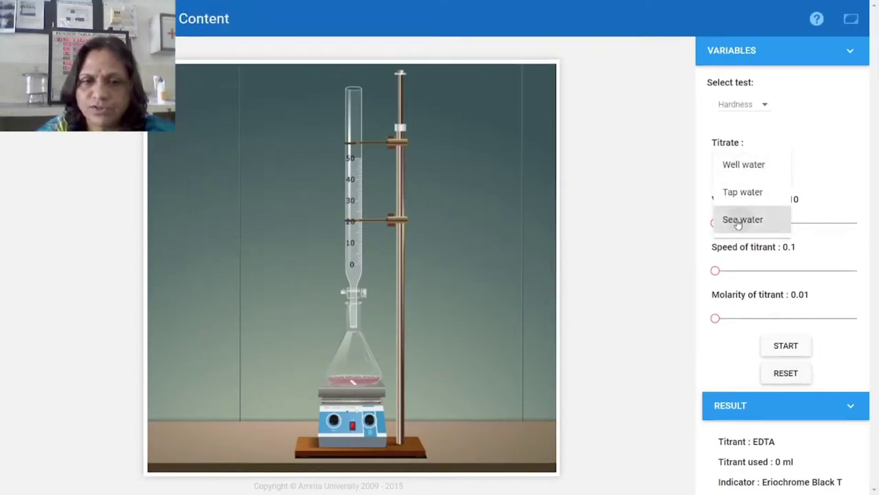
pyautogui.scroll(-1, 579, 252)
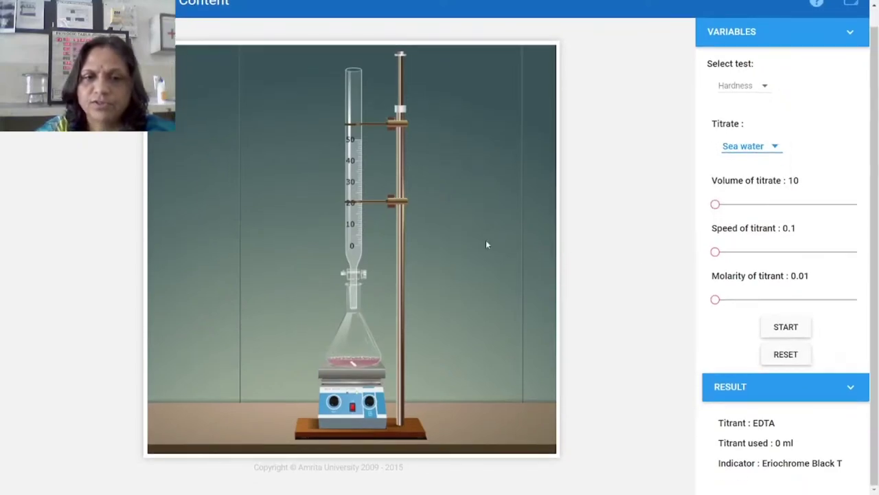
pyautogui.click(768, 253)
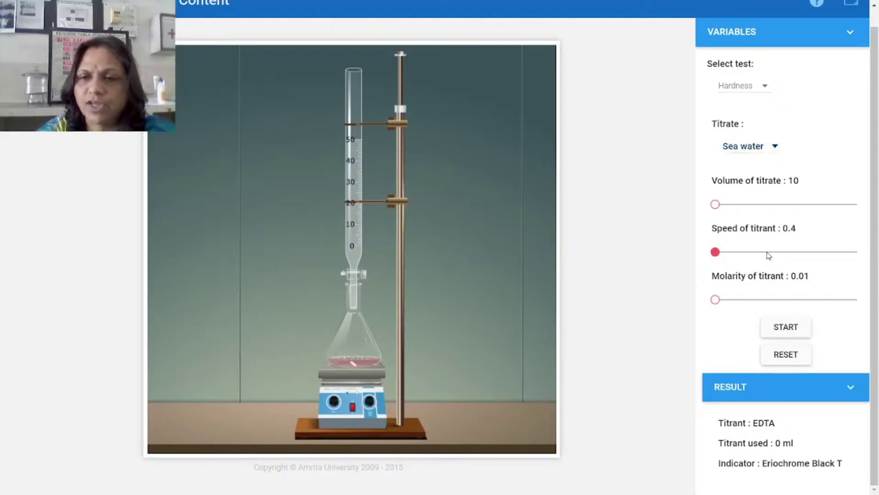
pyautogui.click(779, 252)
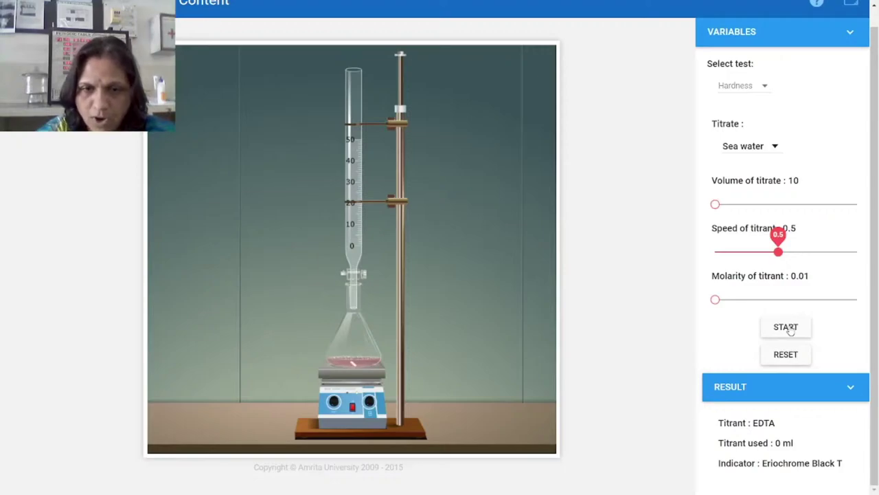
# - Titrate the sea water until the blue end point, using 6 ml EDTA
pyautogui.click(790, 328)
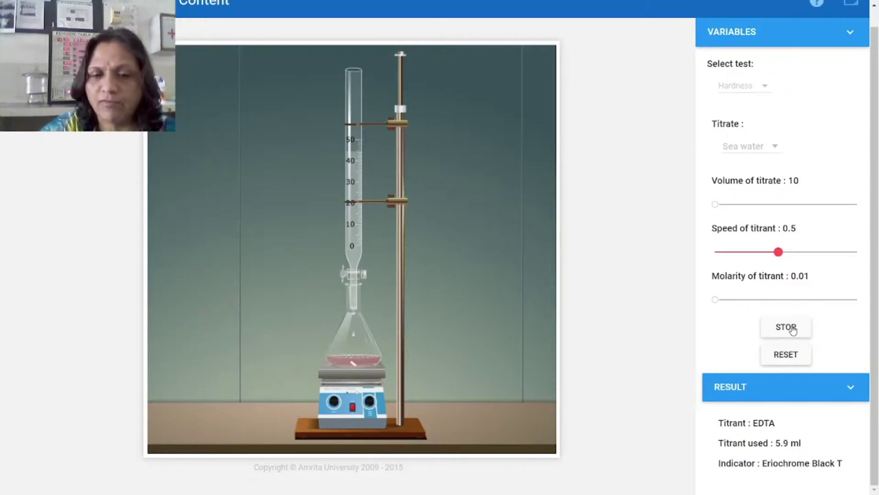
pyautogui.click(792, 329)
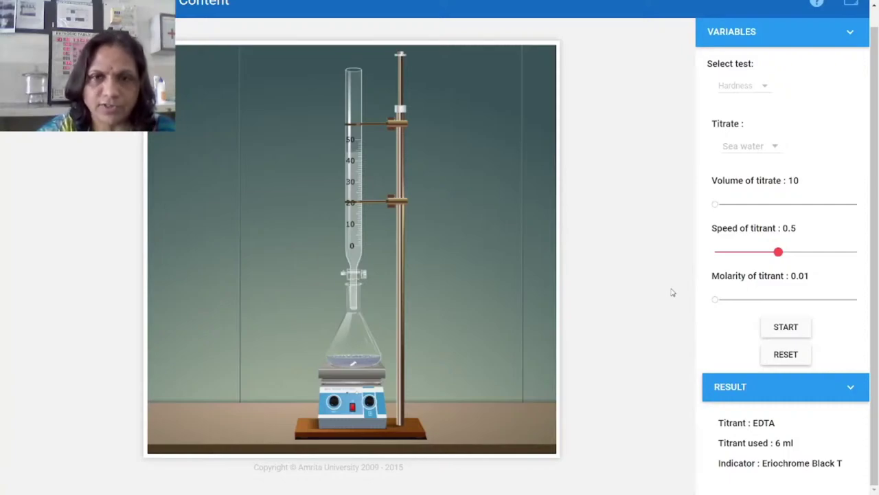
pyautogui.scroll(1, 672, 292)
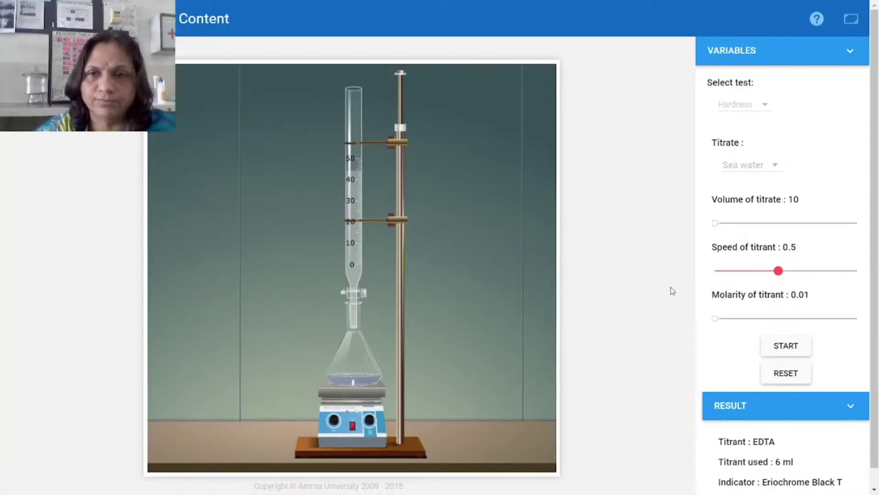
# - Exit the simulator's full screen and bring OBS Studio to the front from the taskbar
pyautogui.click(852, 20)
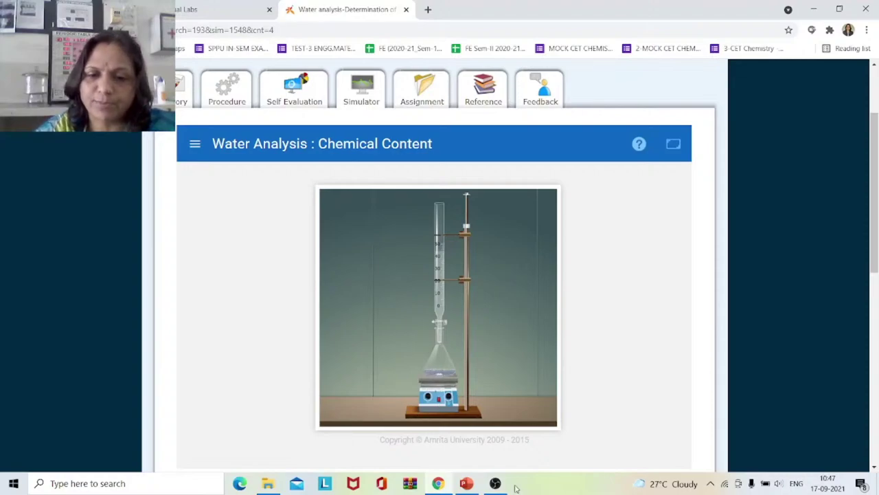
pyautogui.moveTo(493, 484)
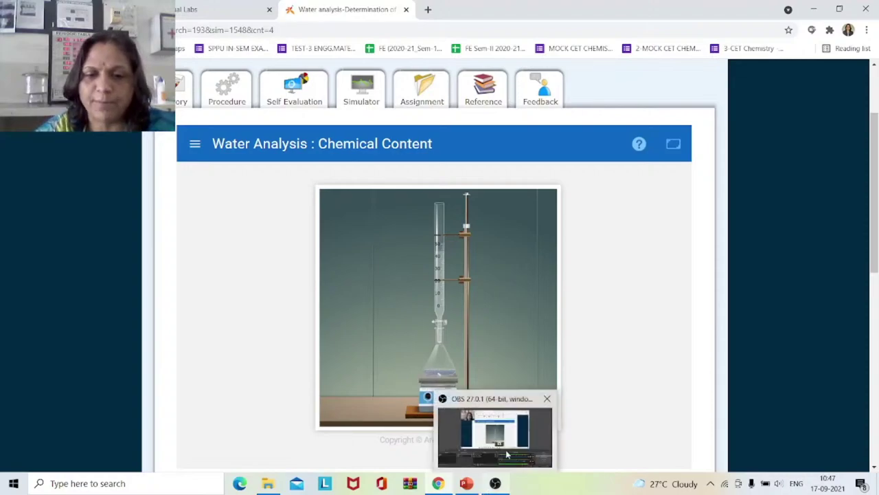
pyautogui.click(507, 454)
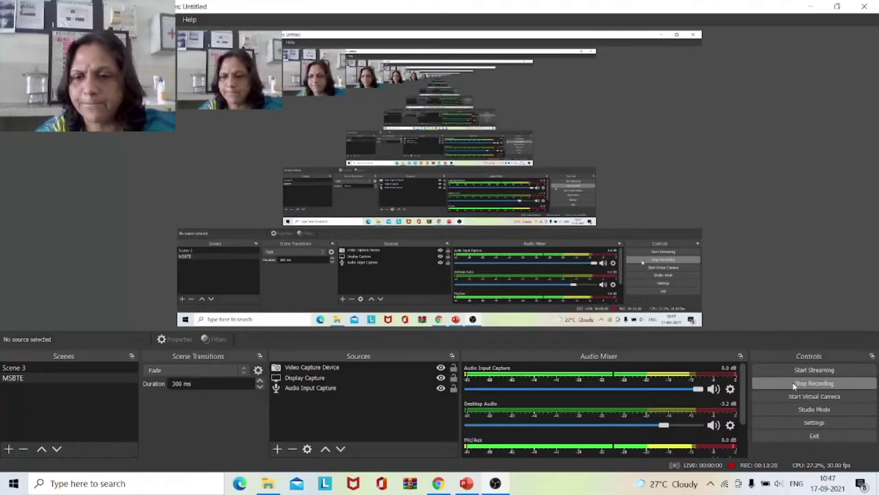
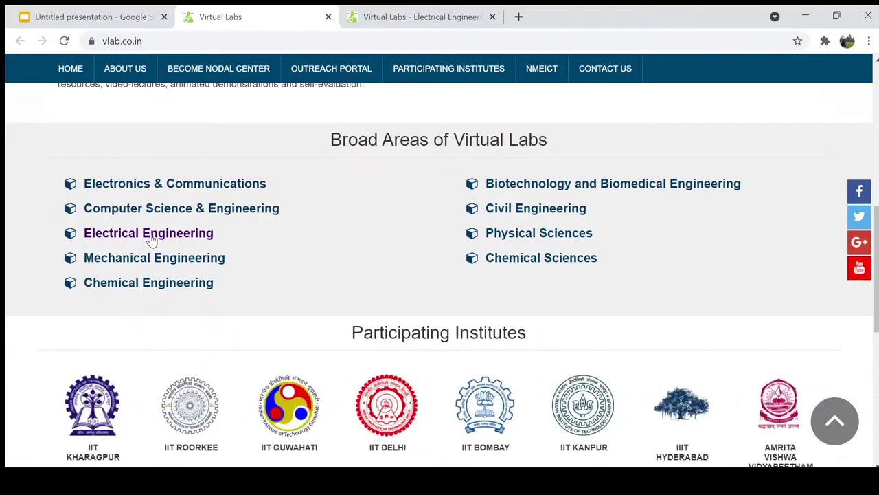
# - Open the Sensors Modeling & Simulation Lab from the Electrical Engineering lab list
pyautogui.click(151, 239)
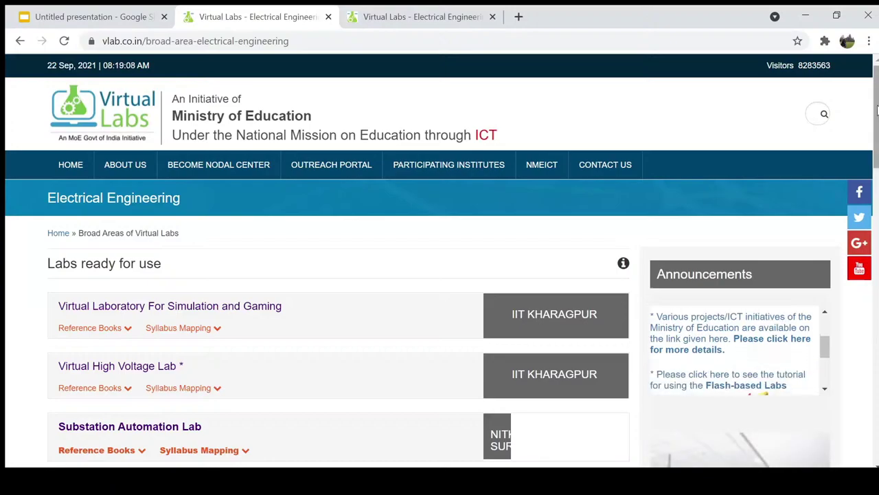
pyautogui.scroll(-3, 876, 110)
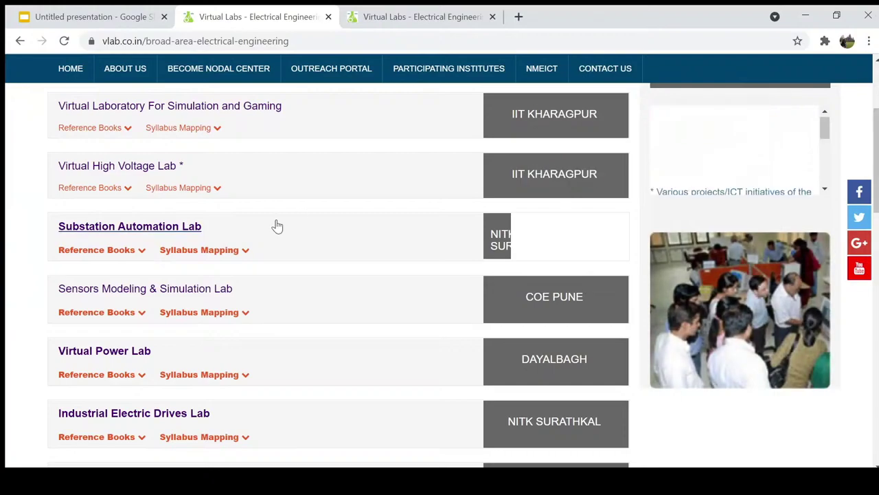
pyautogui.click(124, 296)
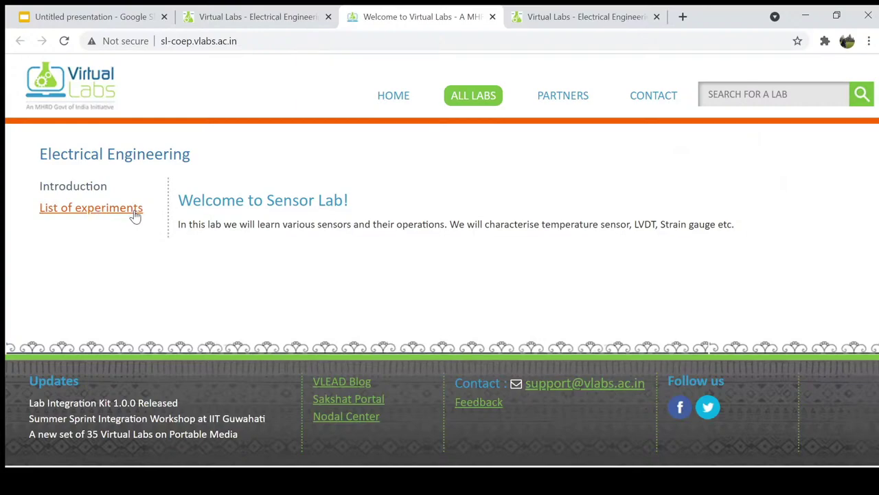
# - Open the Characterize the temperature sensor (RTD) experiment and read its Aim and objectives
pyautogui.click(79, 209)
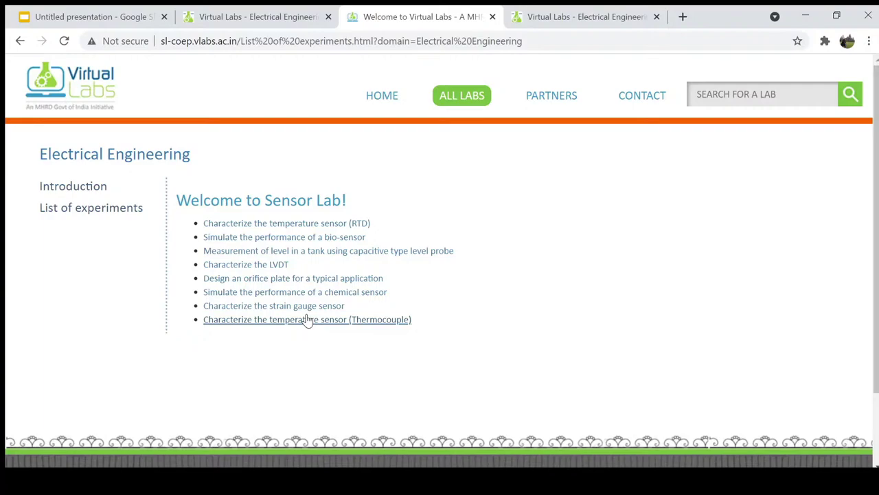
pyautogui.click(300, 225)
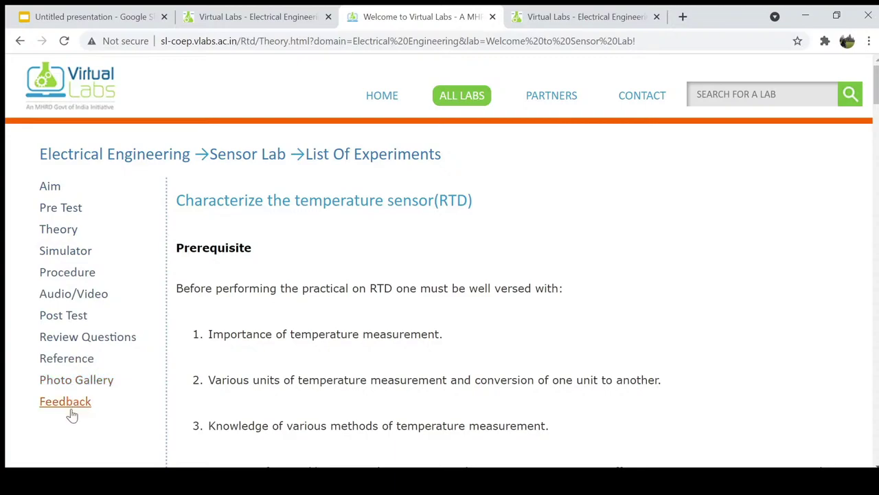
pyautogui.click(53, 186)
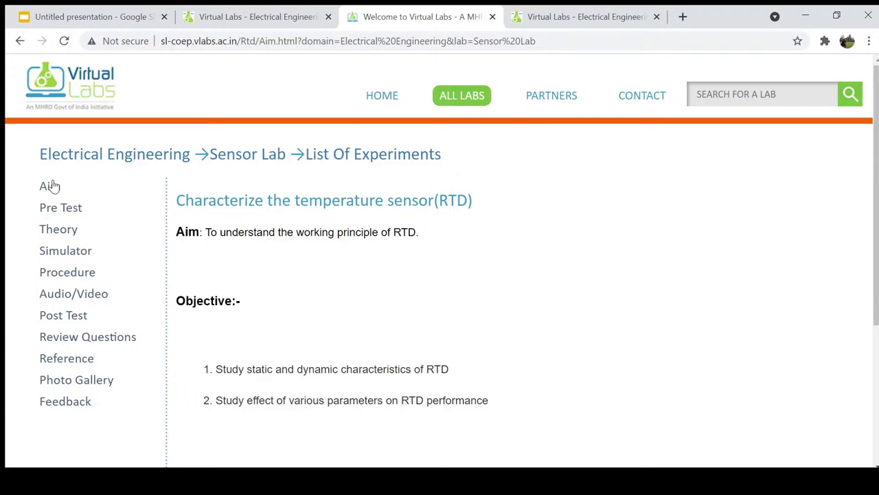
pyautogui.scroll(-3, 53, 186)
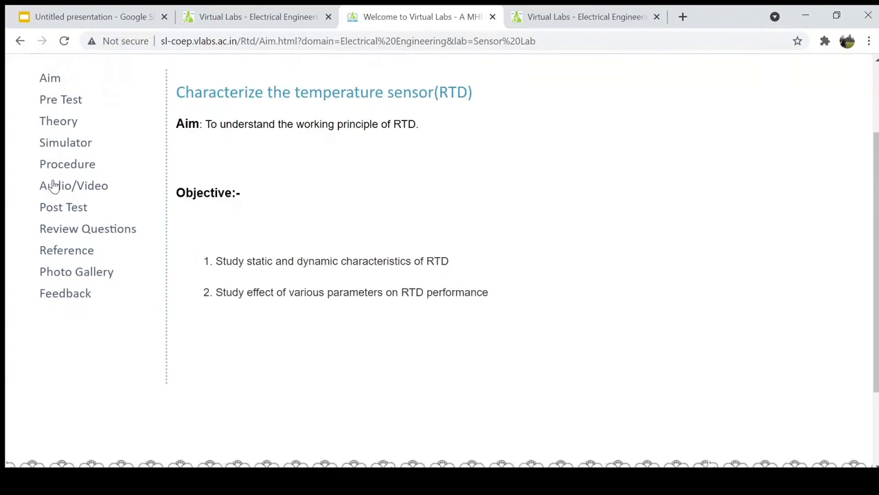
pyautogui.scroll(1, 53, 186)
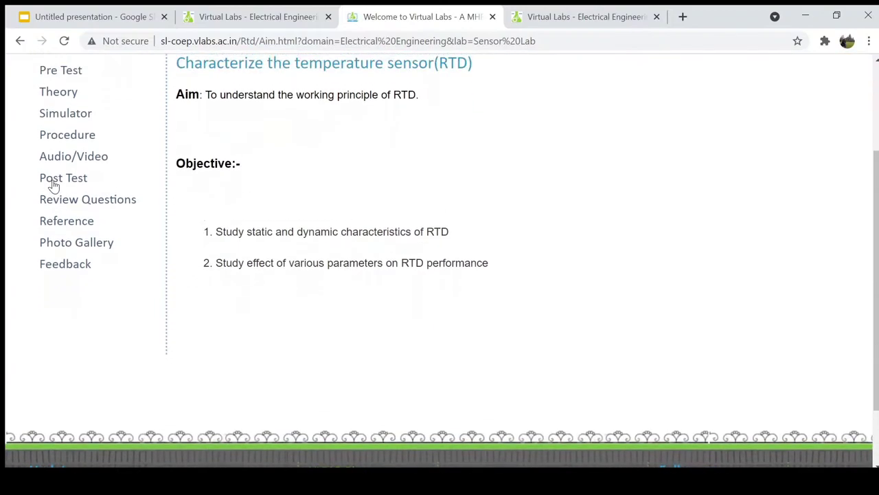
pyautogui.scroll(1, 53, 187)
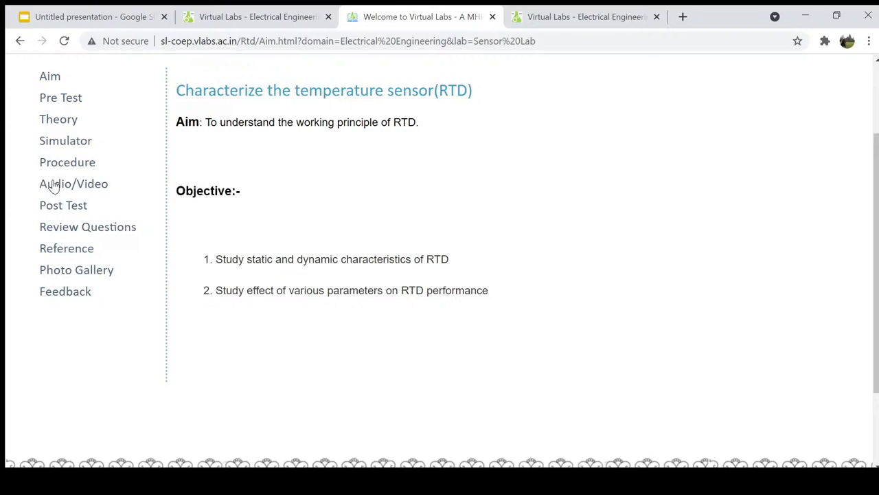
pyautogui.scroll(-1, 54, 187)
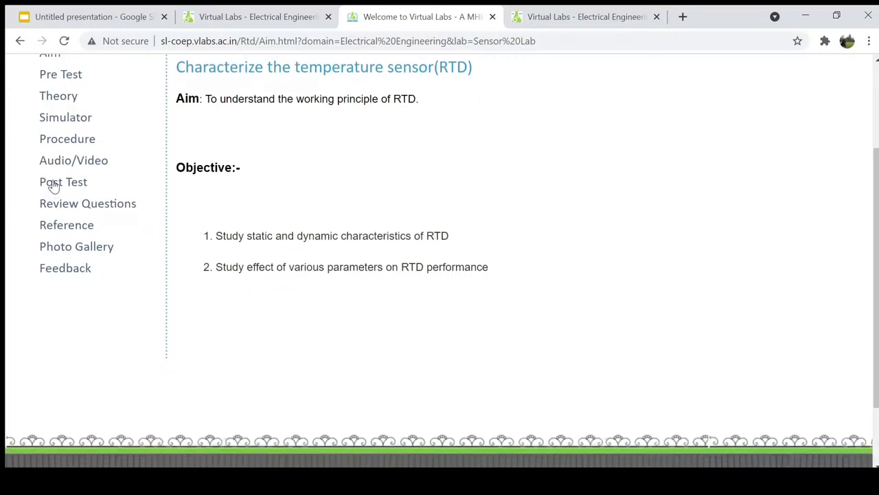
pyautogui.scroll(2, 54, 187)
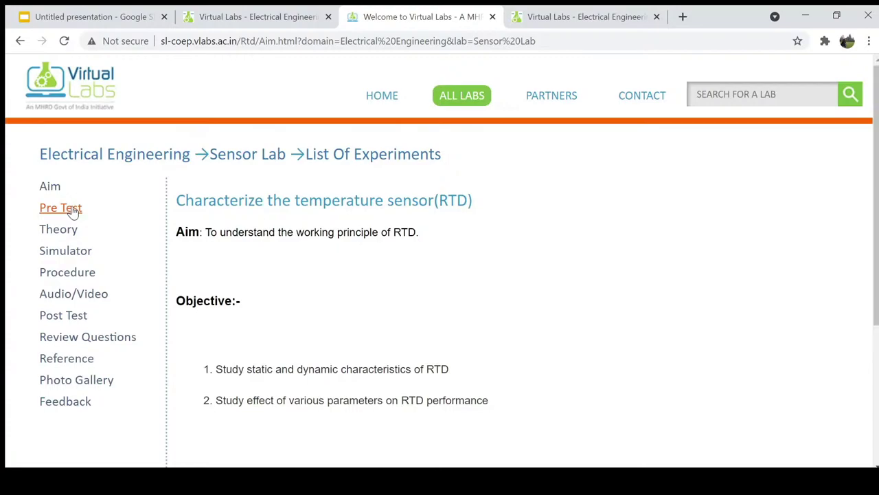
# - Answer the five pre test questions: option a, Hotness, Kelvin, 100 deg C, the measured temperature
pyautogui.click(73, 209)
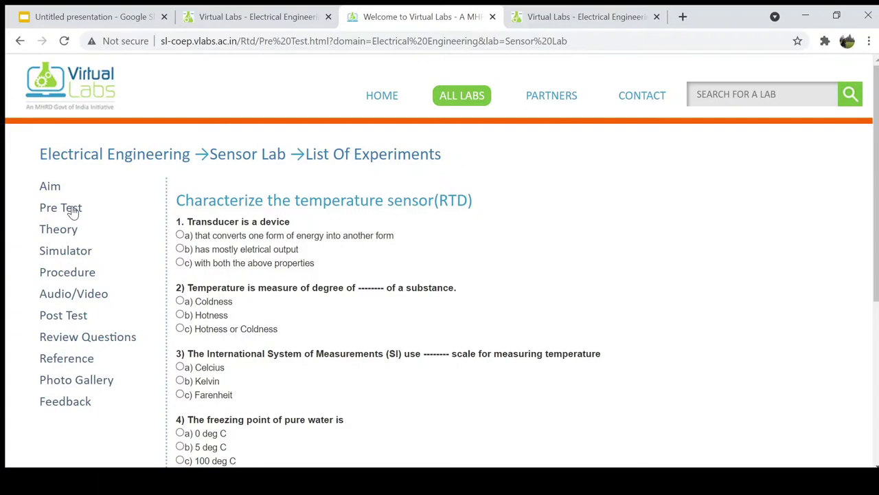
pyautogui.scroll(-2, 74, 212)
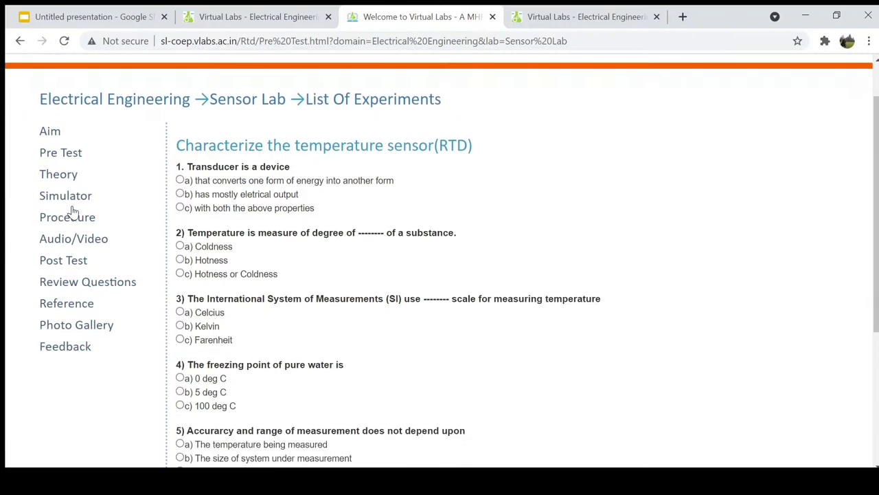
pyautogui.click(180, 179)
pyautogui.click(180, 260)
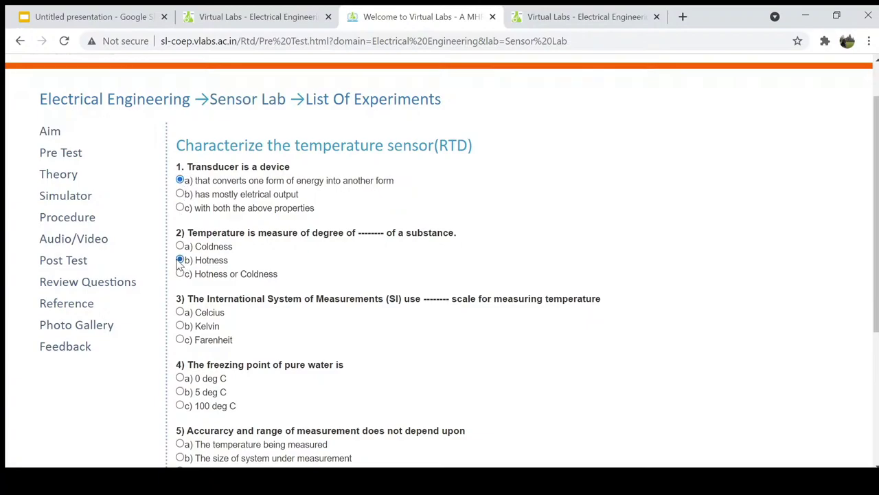
pyautogui.click(180, 325)
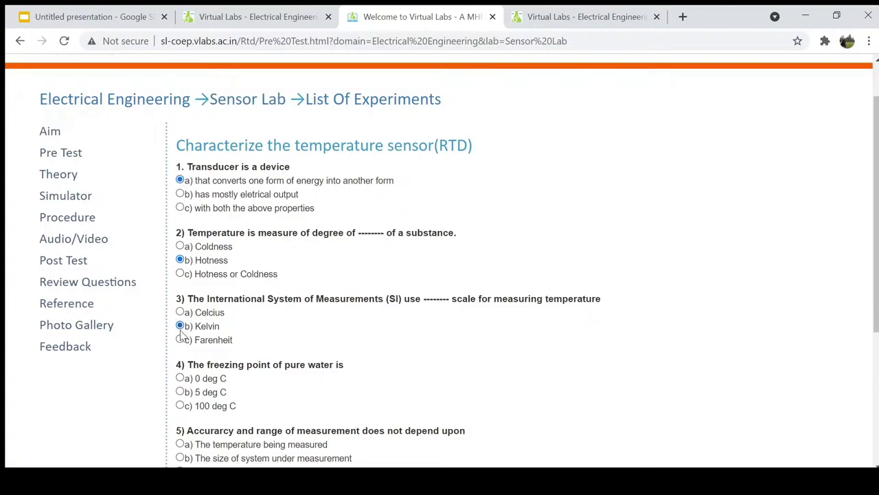
pyautogui.click(180, 405)
pyautogui.scroll(-1, 180, 448)
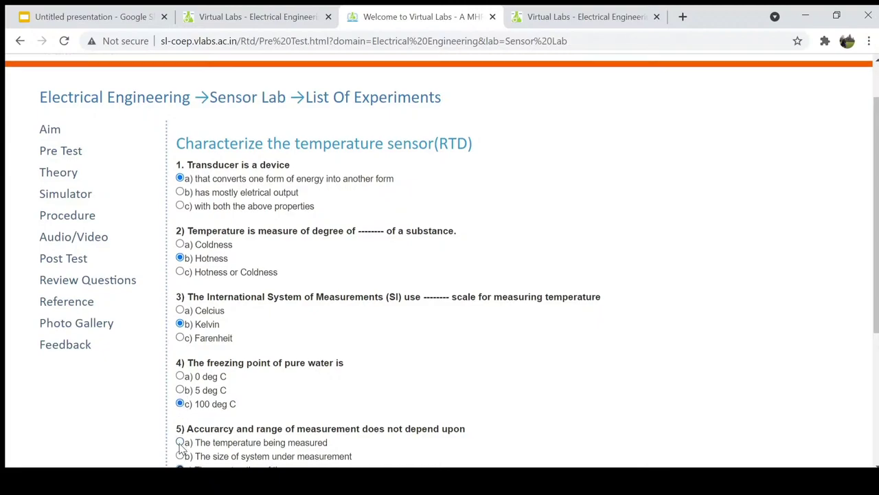
pyautogui.click(180, 443)
# - Submit the pre test for a 1 out of 5 score, review the solutions, and return to the quiz
pyautogui.moveTo(874, 204); pyautogui.dragTo(875, 275)
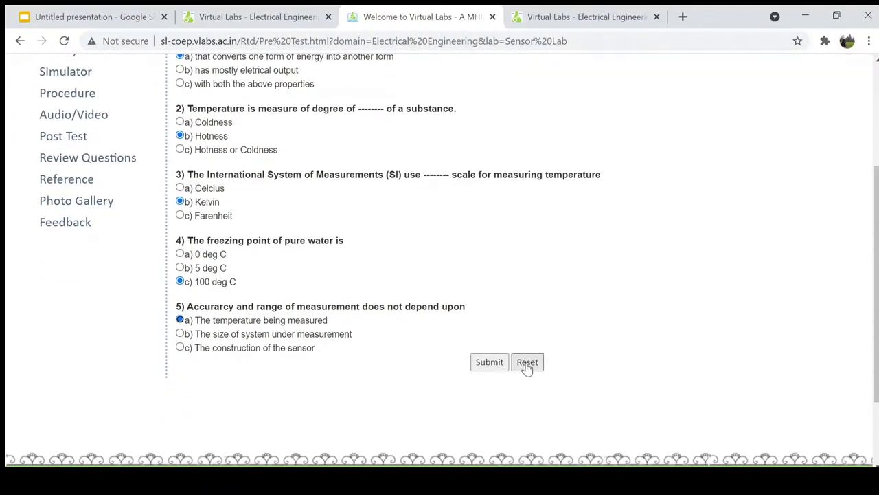
pyautogui.click(490, 363)
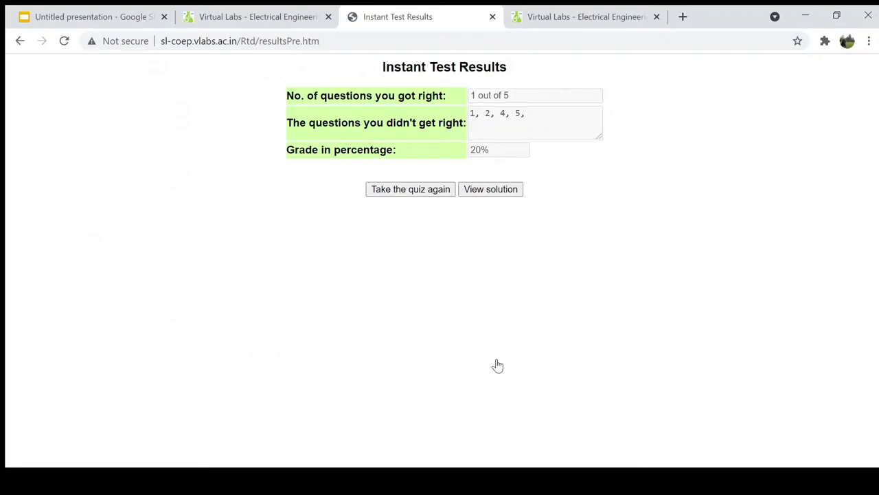
pyautogui.click(506, 195)
pyautogui.click(21, 43)
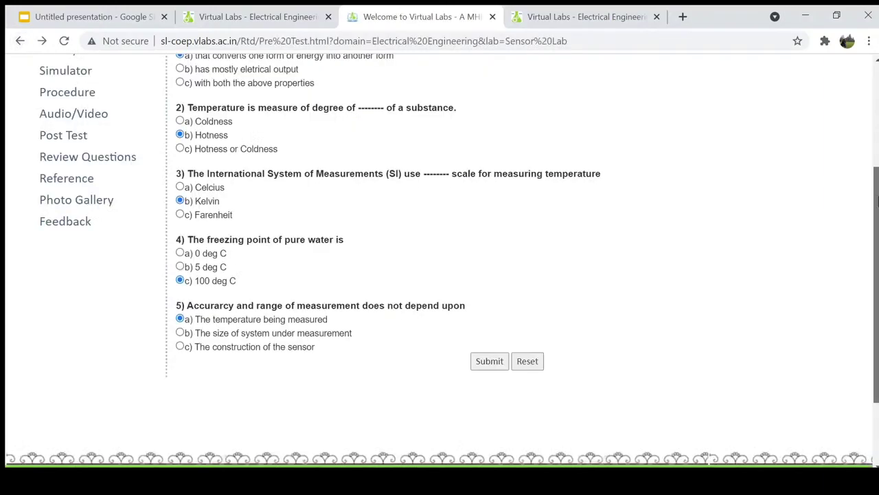
pyautogui.scroll(3, 440, 220)
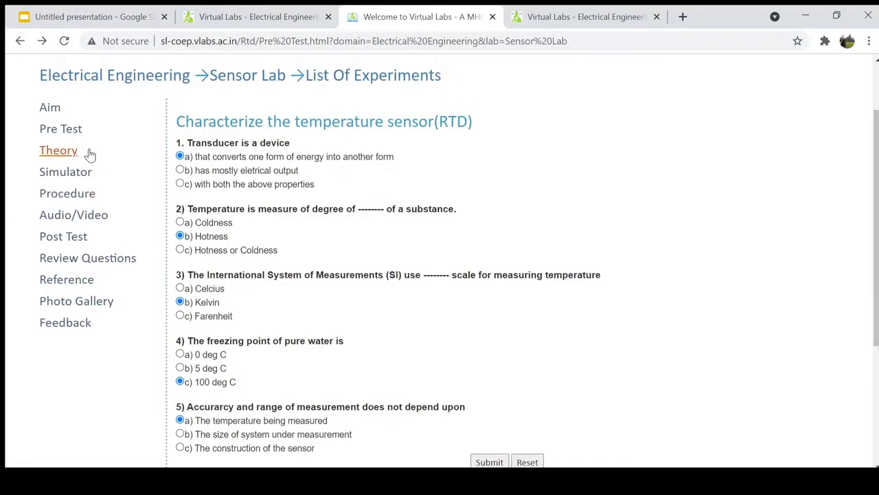
pyautogui.click(63, 153)
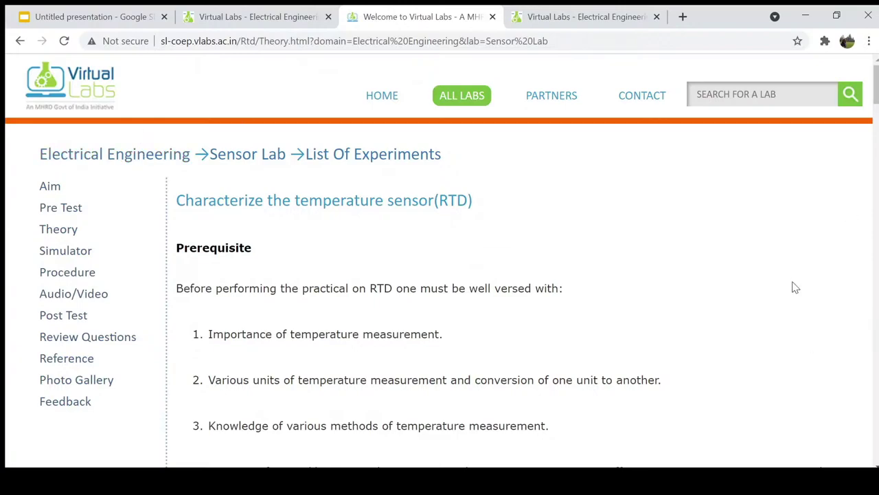
pyautogui.scroll(-2, 795, 288)
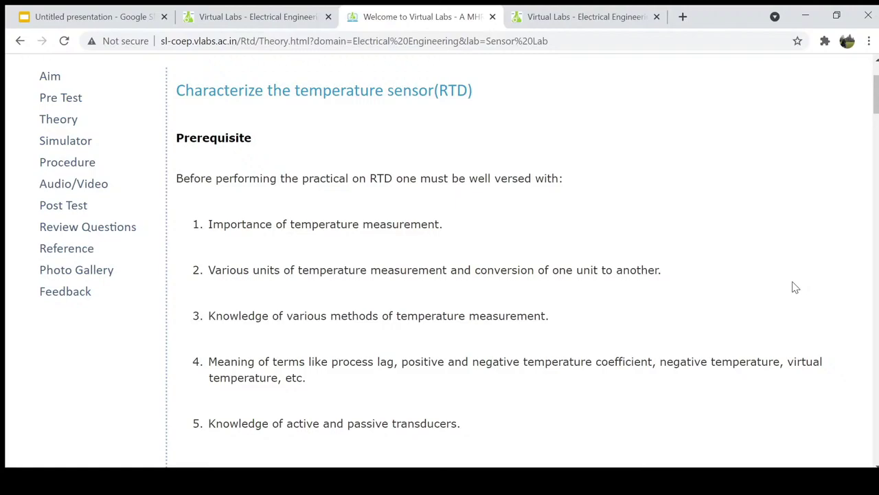
pyautogui.scroll(-1, 795, 287)
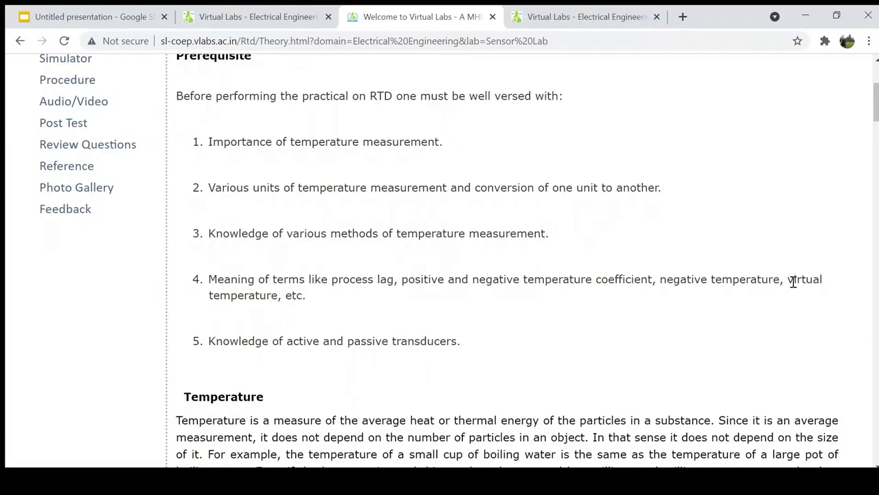
pyautogui.scroll(-2, 793, 282)
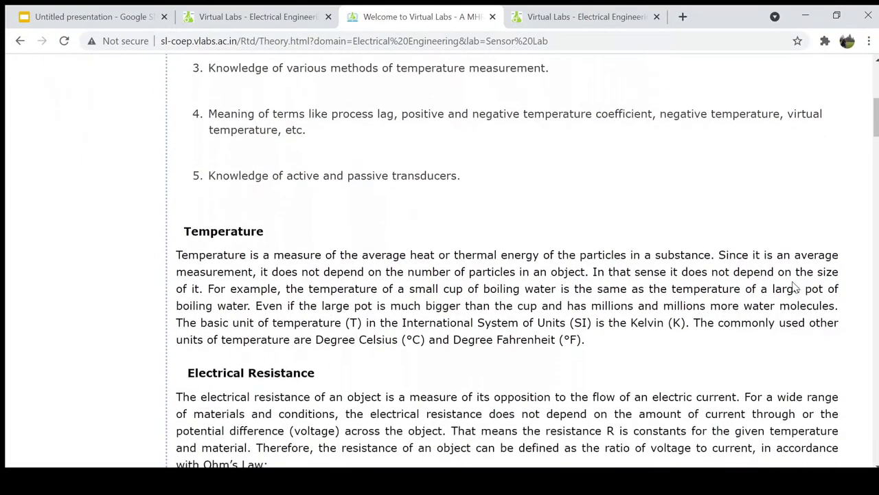
pyautogui.scroll(-2, 794, 287)
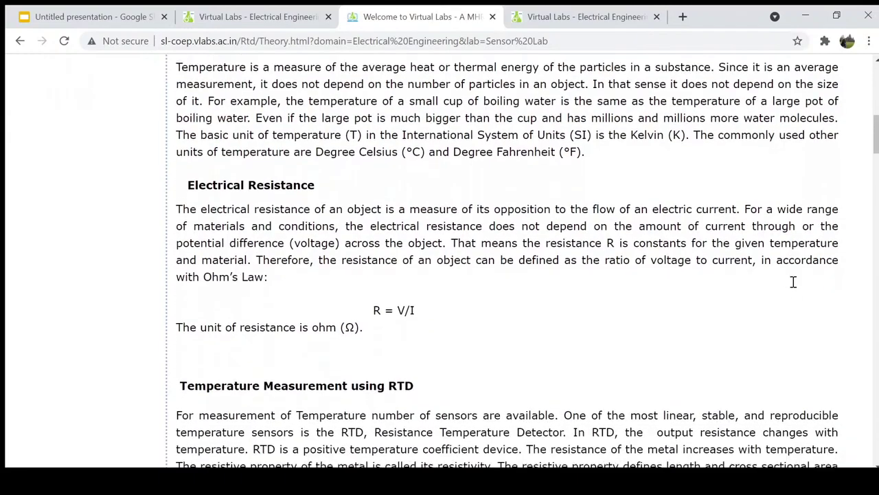
pyautogui.scroll(-3, 794, 281)
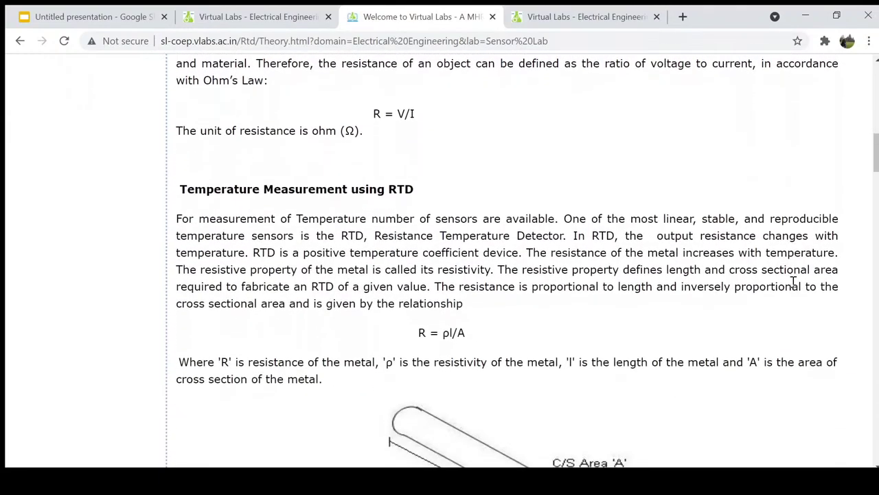
pyautogui.scroll(-2, 793, 281)
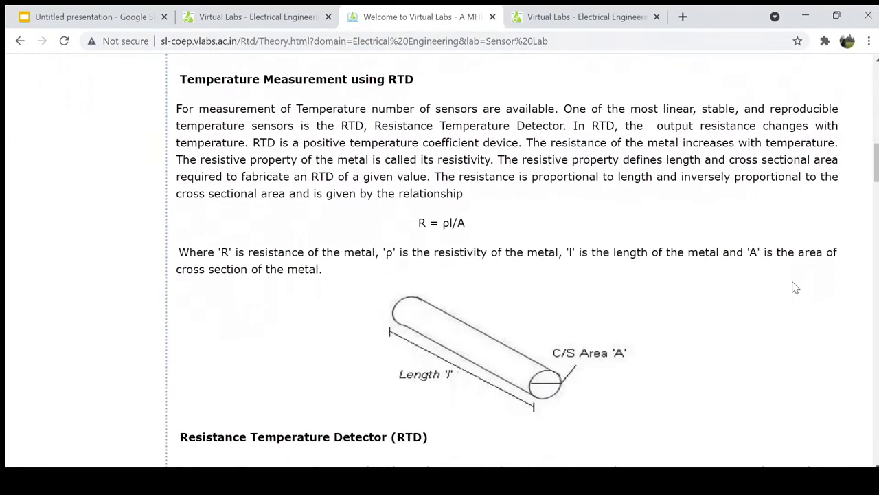
pyautogui.scroll(-1, 795, 287)
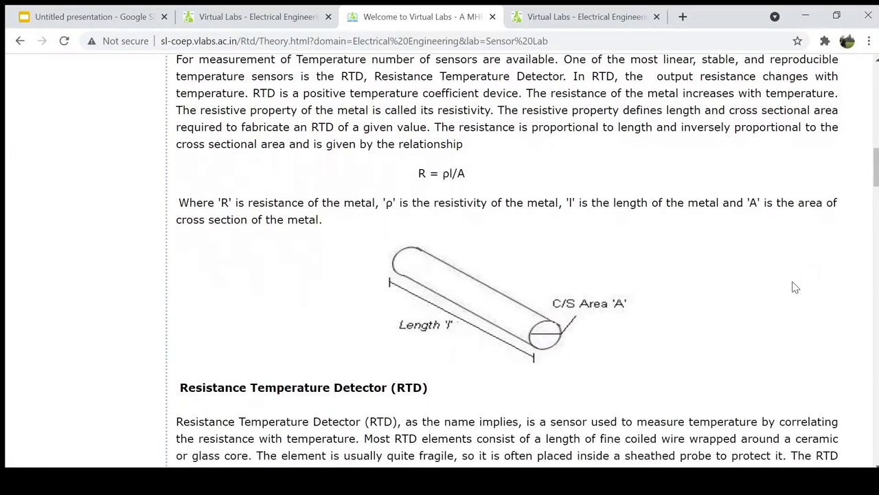
pyautogui.scroll(-3, 794, 287)
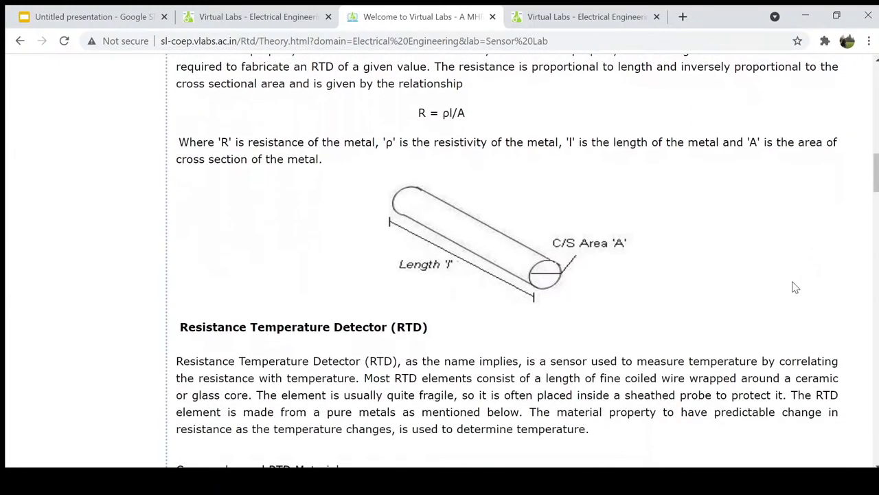
pyautogui.scroll(-3, 795, 287)
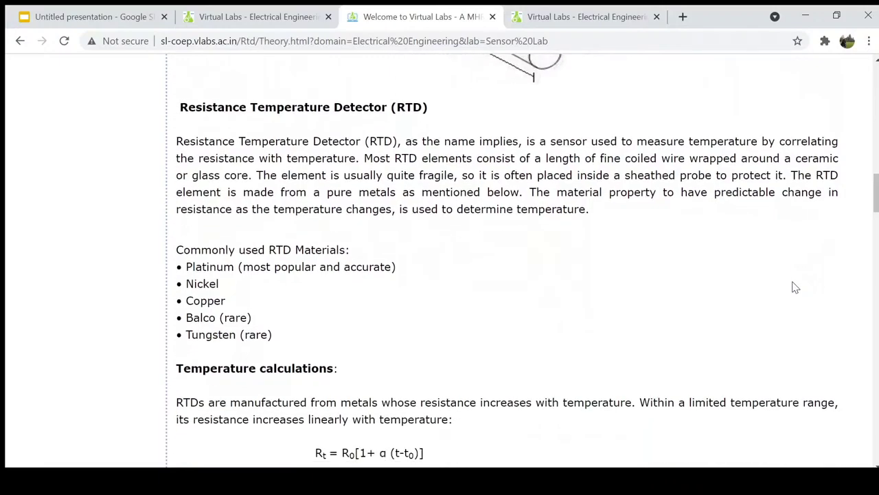
pyautogui.scroll(-2, 795, 287)
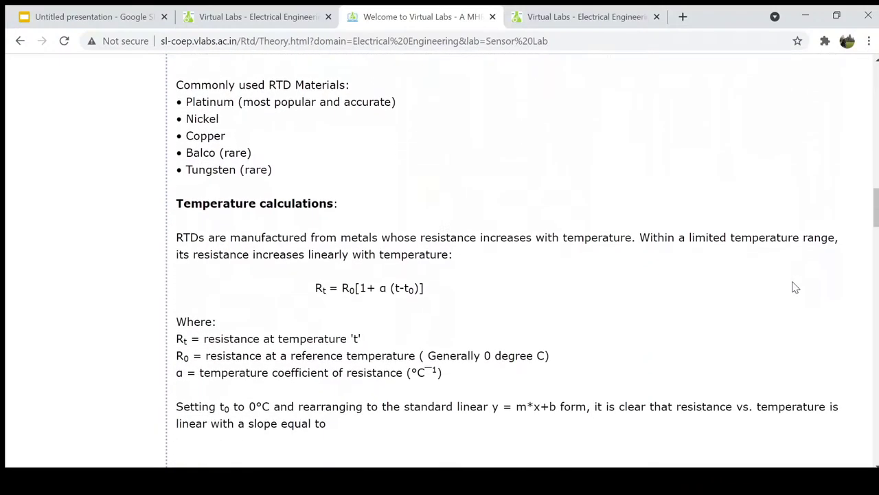
pyautogui.scroll(-2, 795, 288)
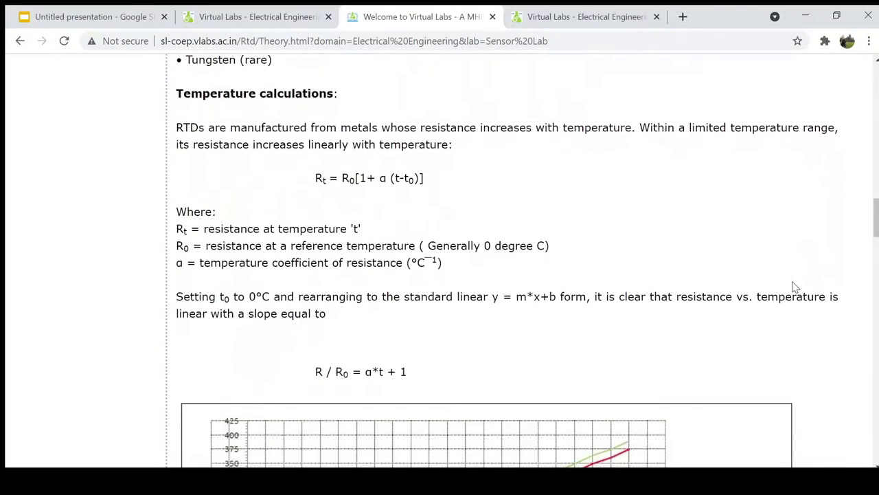
pyautogui.scroll(1, 795, 287)
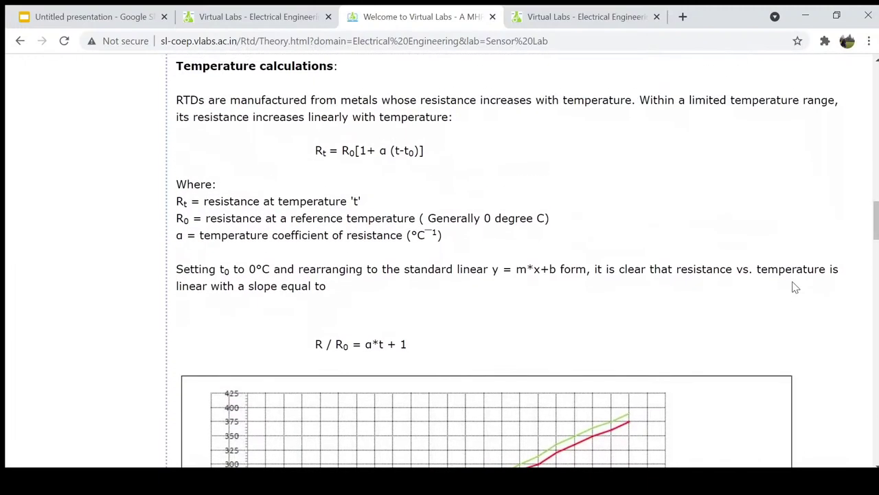
pyautogui.scroll(-1, 795, 287)
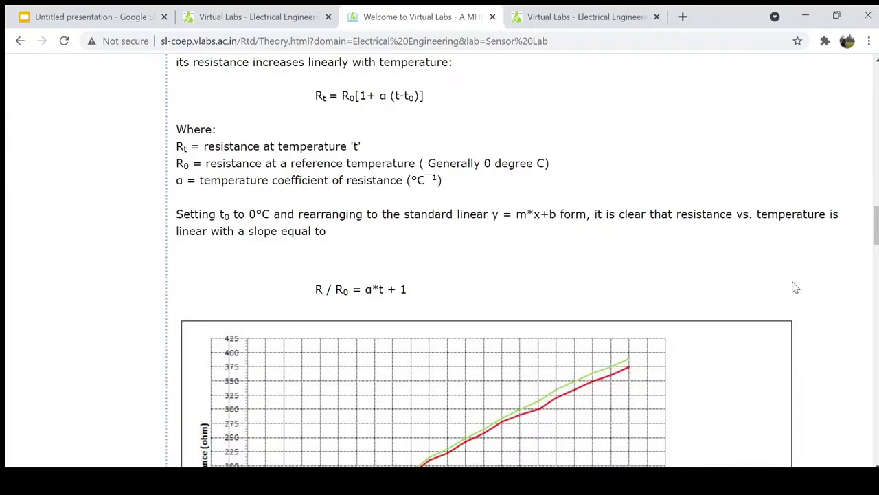
pyautogui.scroll(-5, 795, 287)
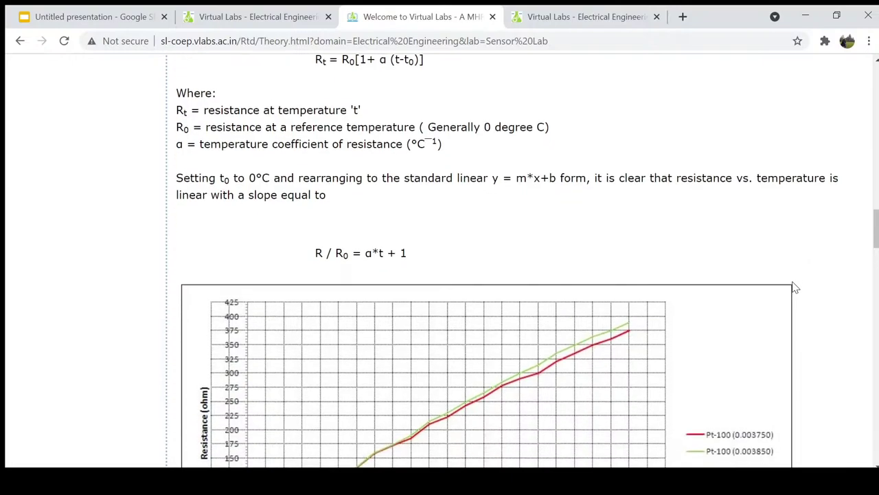
pyautogui.scroll(-1, 794, 287)
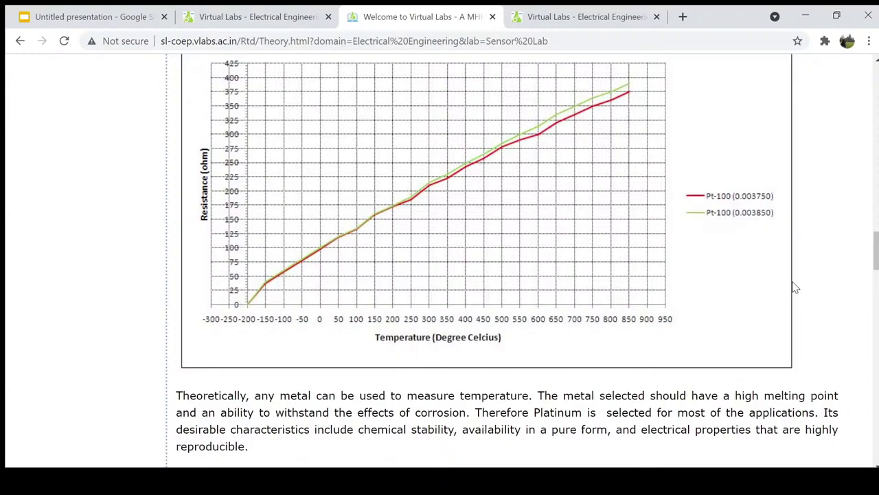
pyautogui.scroll(-4, 795, 287)
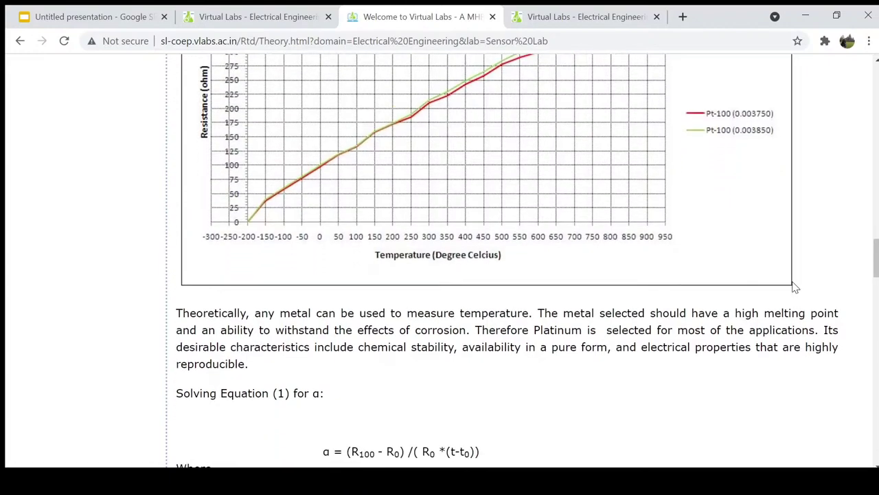
pyautogui.scroll(-4, 795, 287)
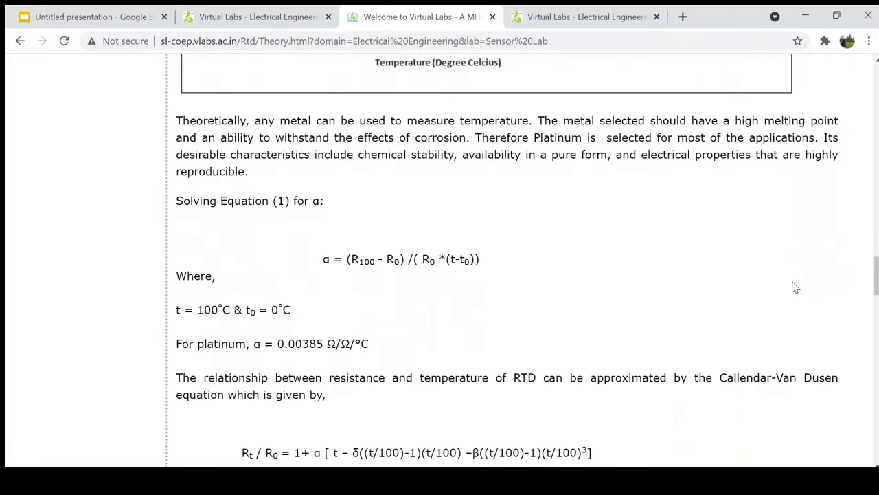
pyautogui.scroll(-7, 795, 287)
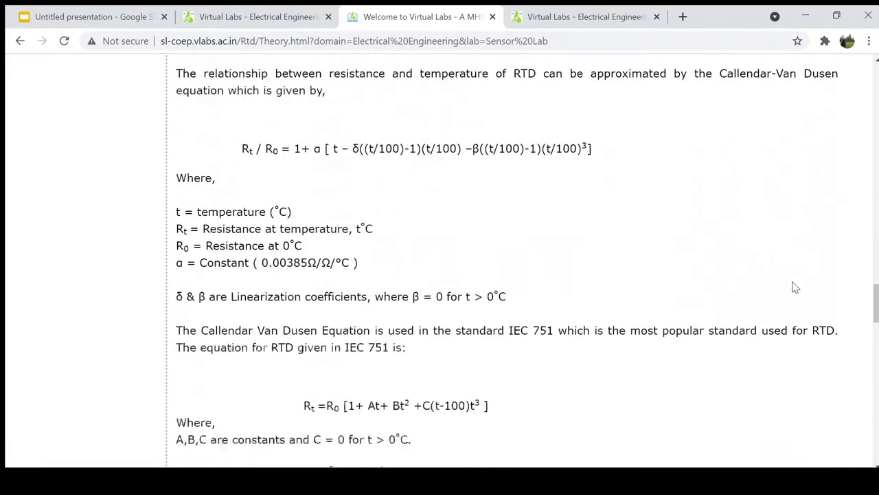
pyautogui.scroll(-4, 795, 288)
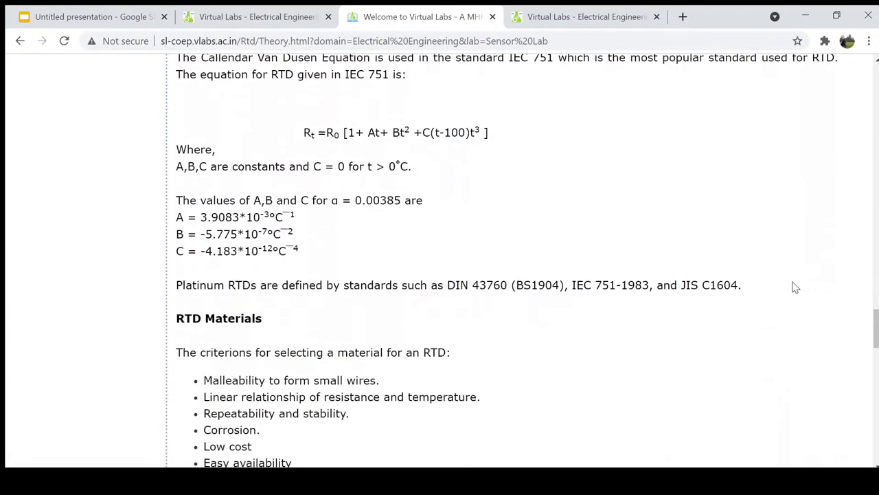
pyautogui.scroll(-1, 795, 287)
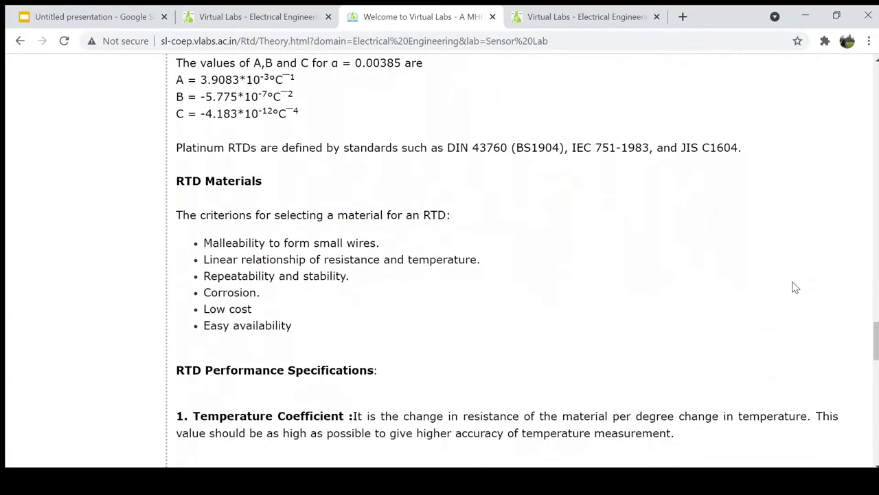
pyautogui.scroll(-3, 794, 287)
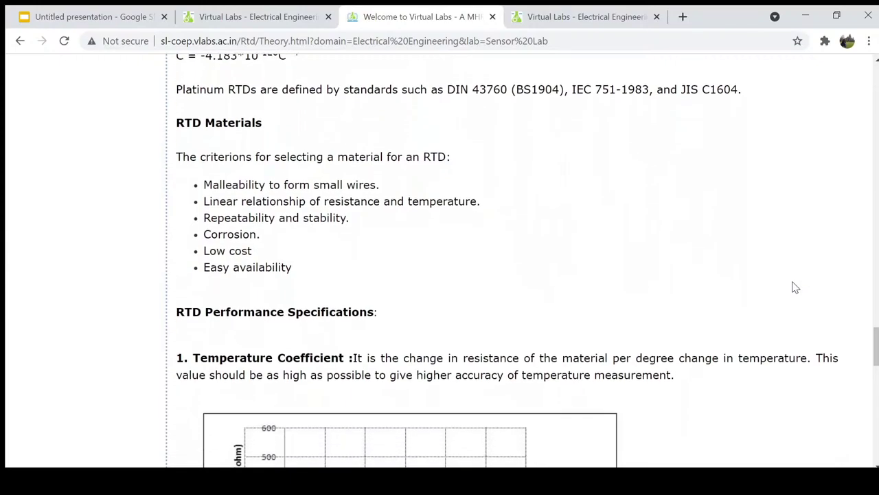
pyautogui.scroll(-7, 794, 282)
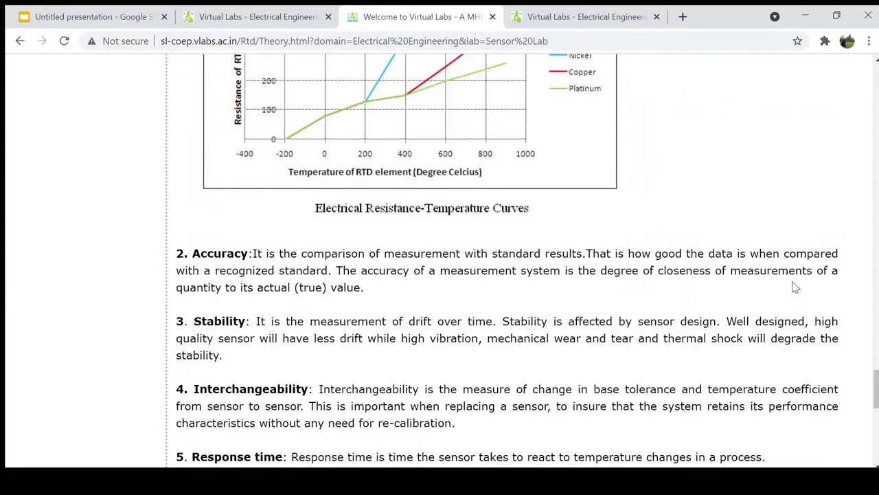
pyautogui.scroll(-3, 795, 287)
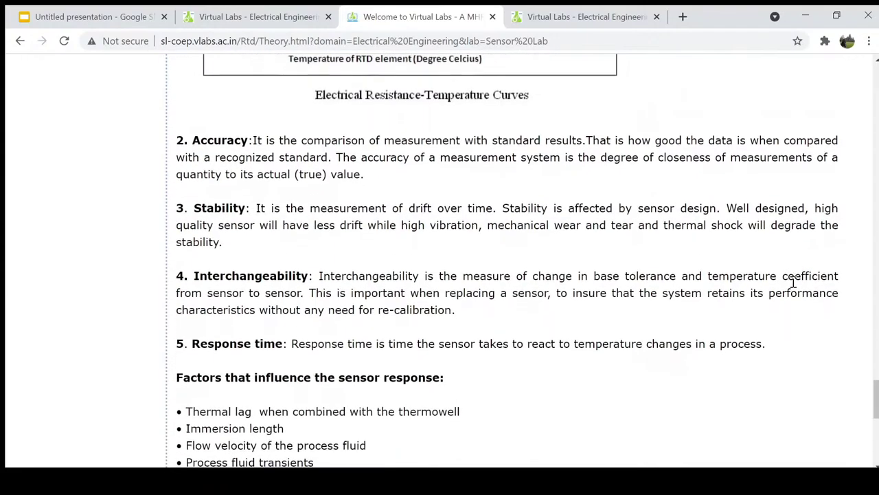
pyautogui.scroll(-2, 795, 287)
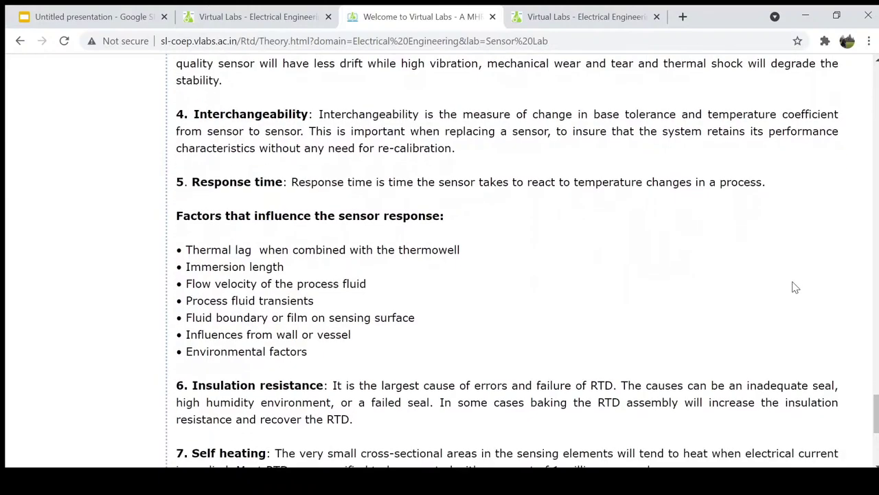
pyautogui.scroll(-1, 795, 287)
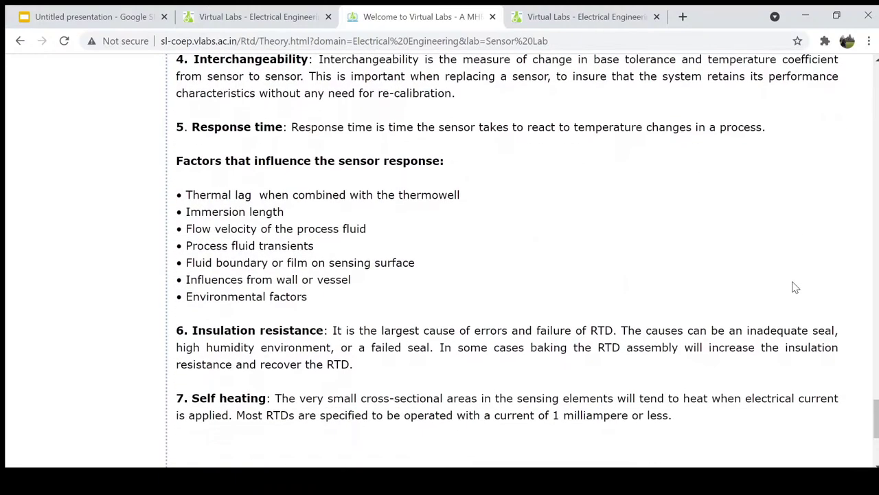
pyautogui.scroll(10, 795, 287)
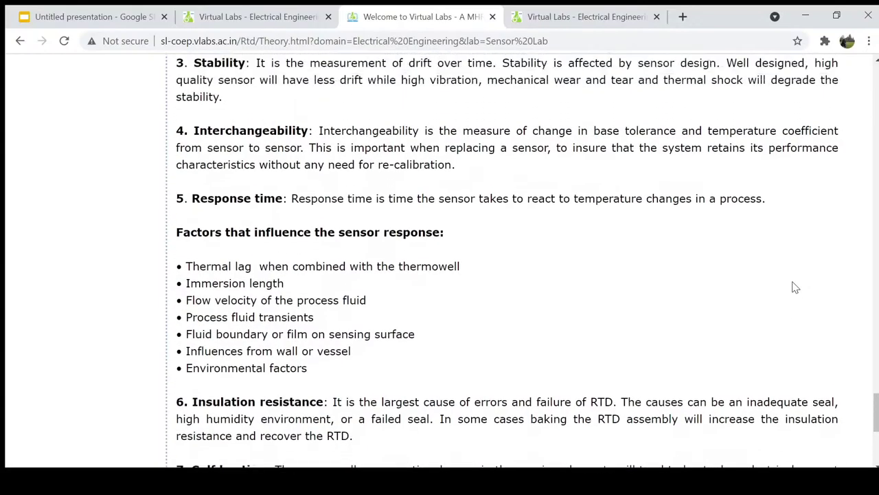
pyautogui.scroll(15, 795, 287)
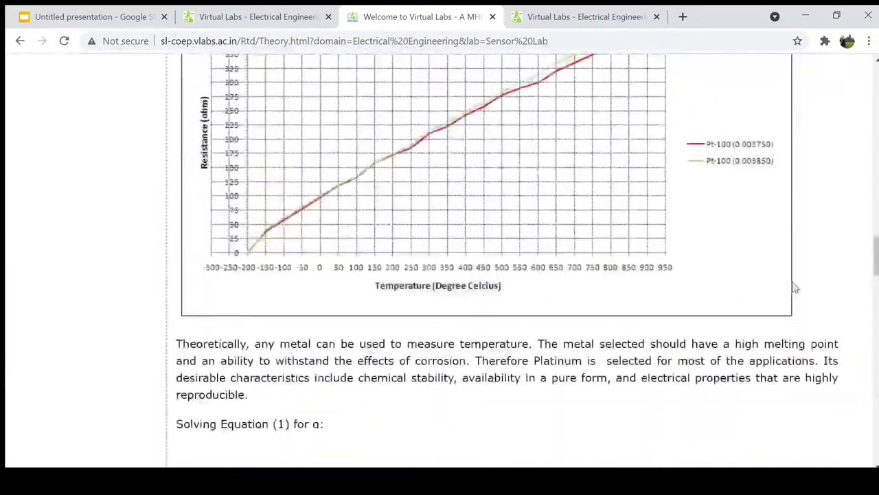
pyautogui.scroll(12, 794, 287)
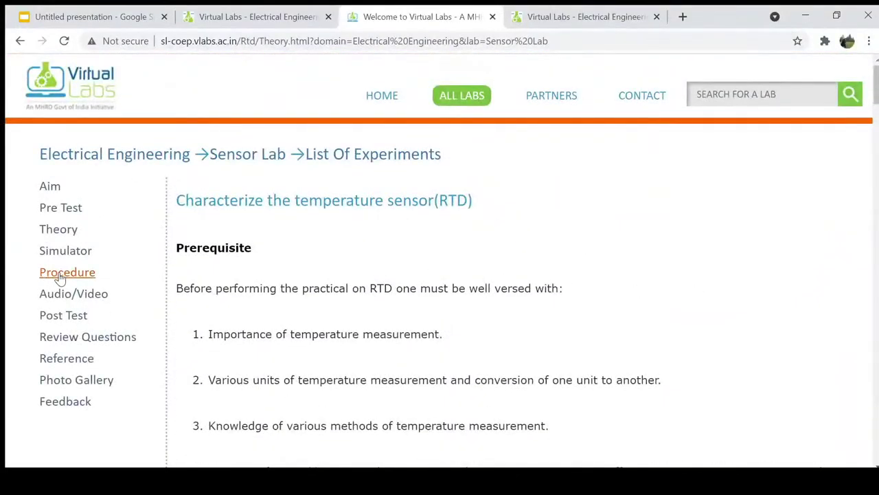
# - Read through the RTD experiment's Procedure page, then move on to its Simulator page
pyautogui.click(61, 274)
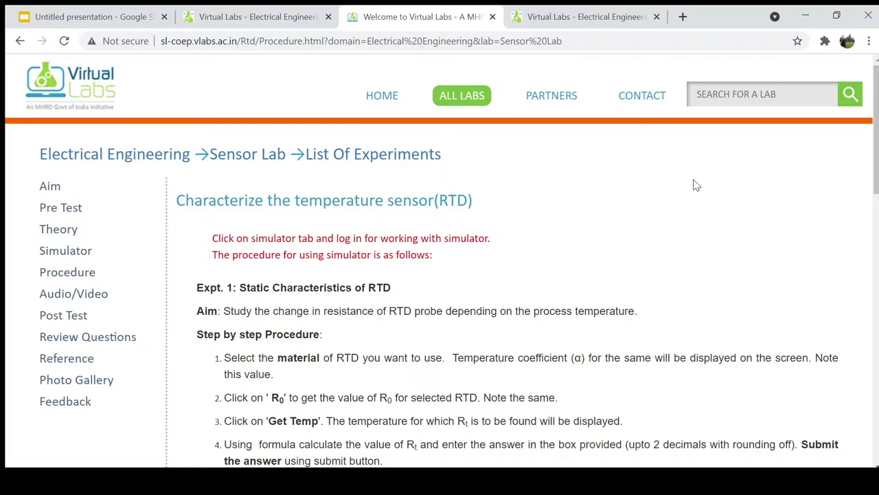
pyautogui.scroll(-3, 694, 185)
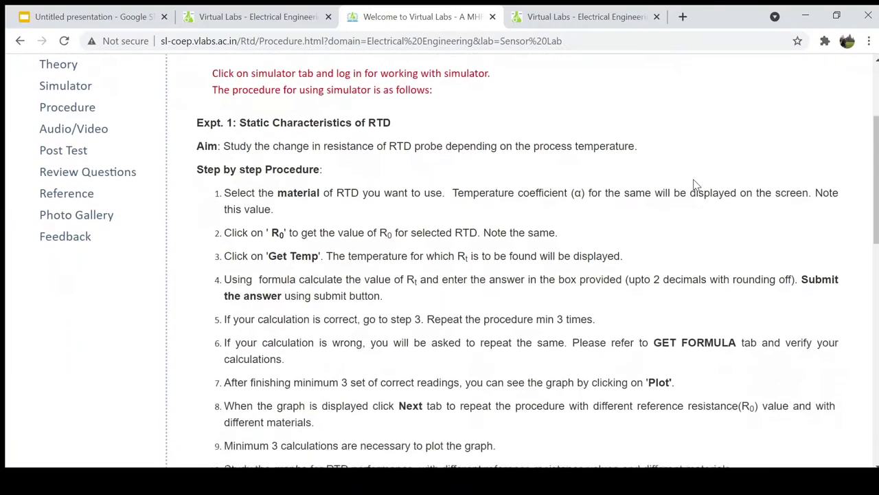
pyautogui.scroll(-2, 693, 184)
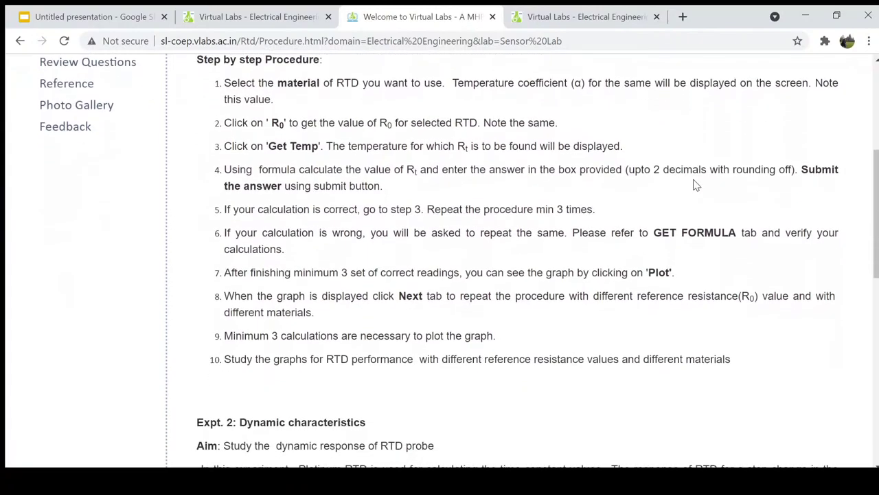
pyautogui.scroll(-2, 696, 184)
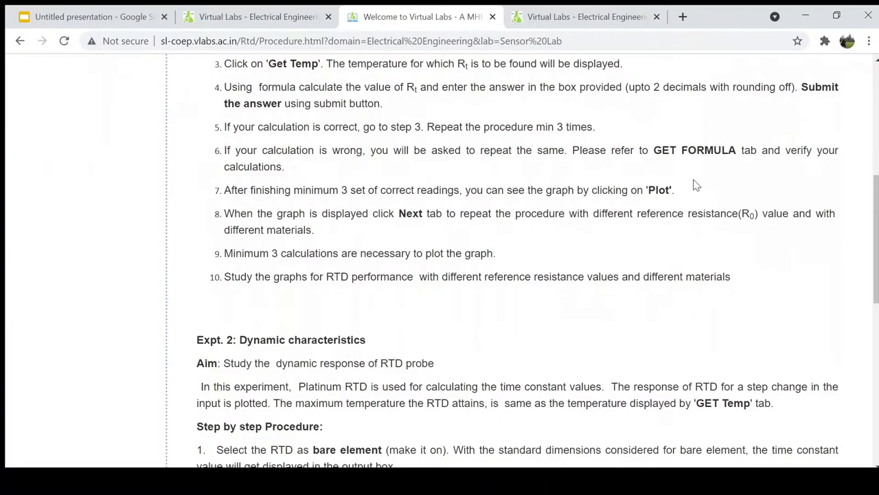
pyautogui.scroll(6, 696, 185)
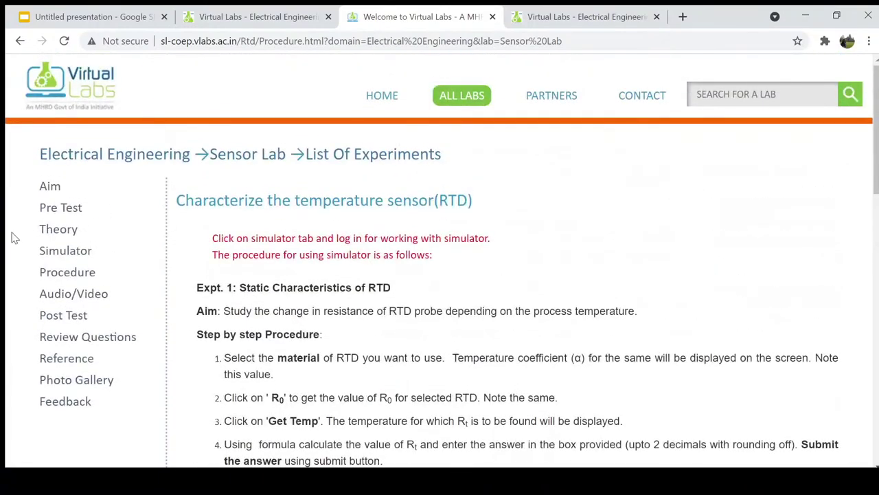
pyautogui.click(61, 251)
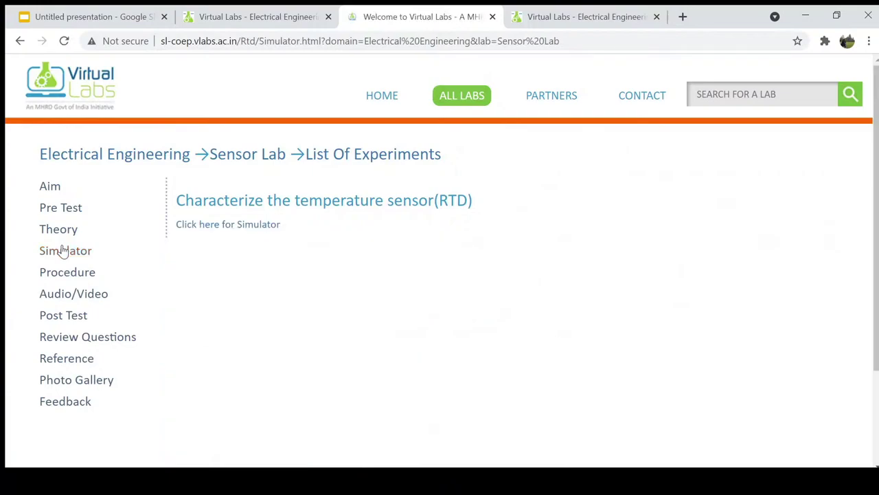
# - Launch the RTD simulator (rtd.html) in a new tab and bring the Level-1 control panel into view
pyautogui.click(235, 224)
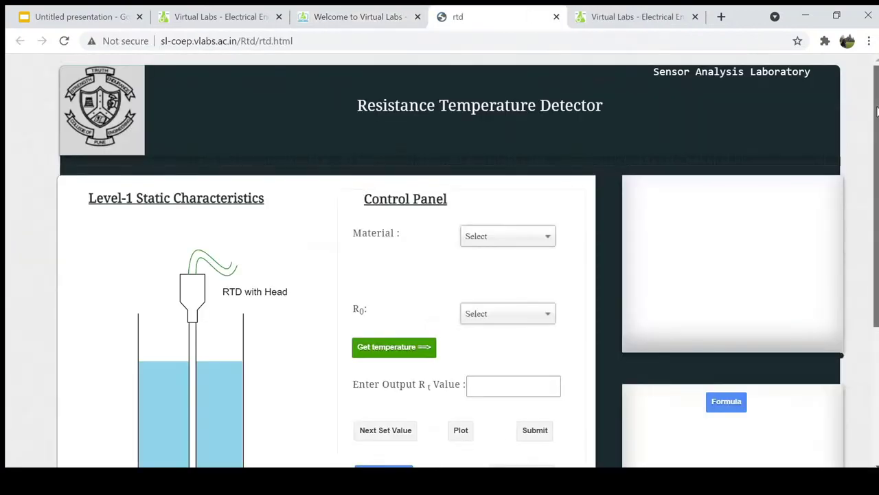
pyautogui.moveTo(877, 112); pyautogui.dragTo(877, 175)
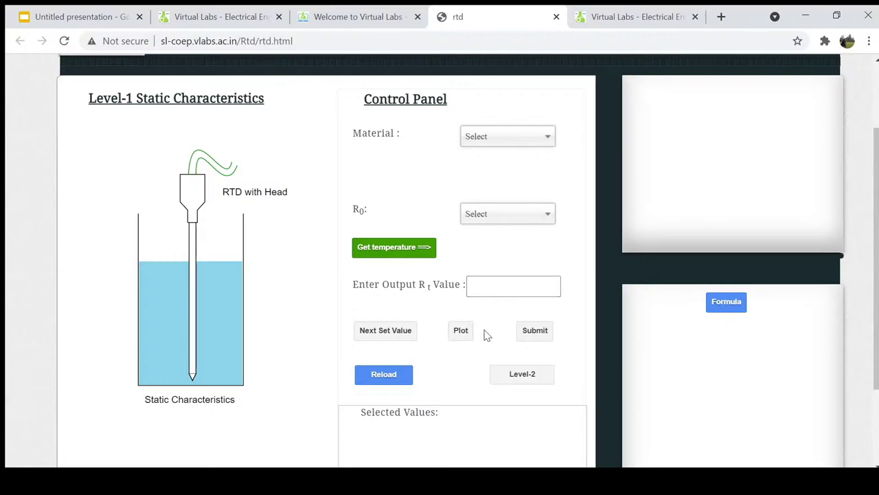
# - Choose Platinum as the RTD material and 100 as the reference resistance R0
pyautogui.click(545, 141)
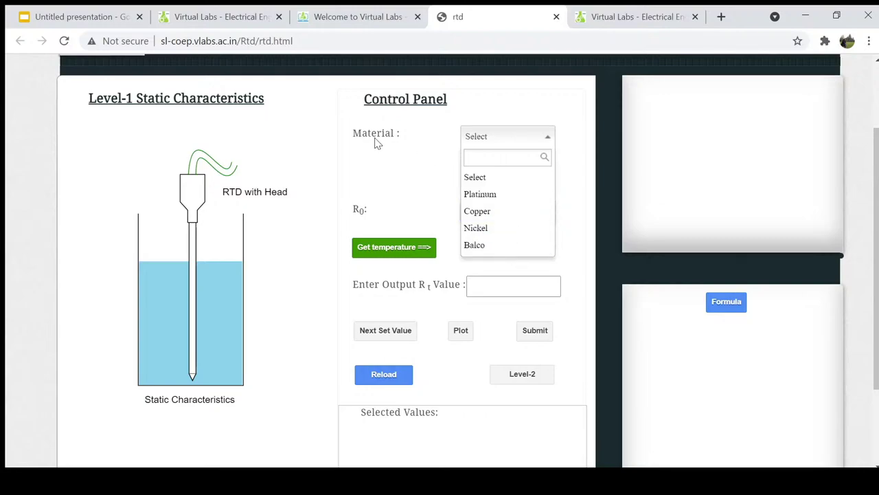
pyautogui.click(480, 195)
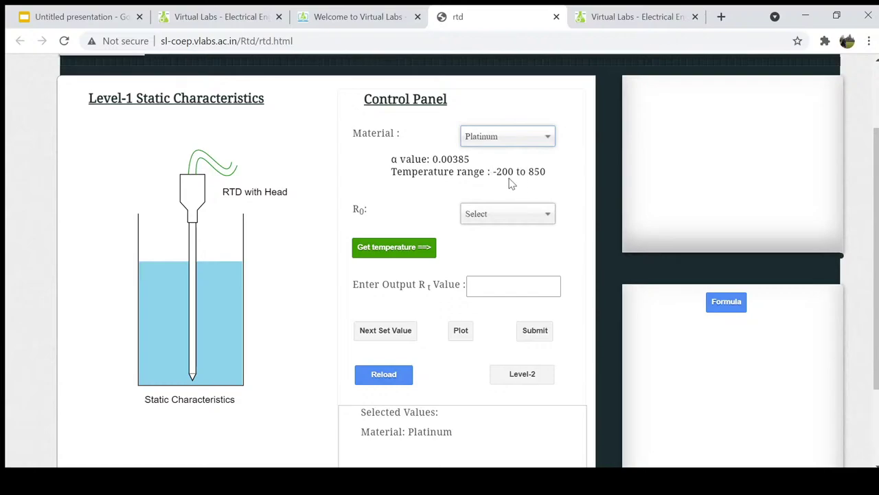
pyautogui.click(551, 215)
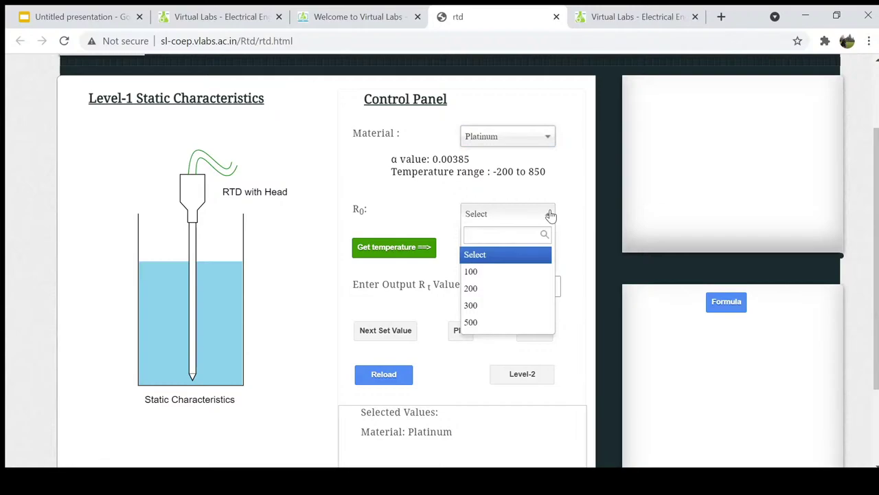
pyautogui.click(525, 275)
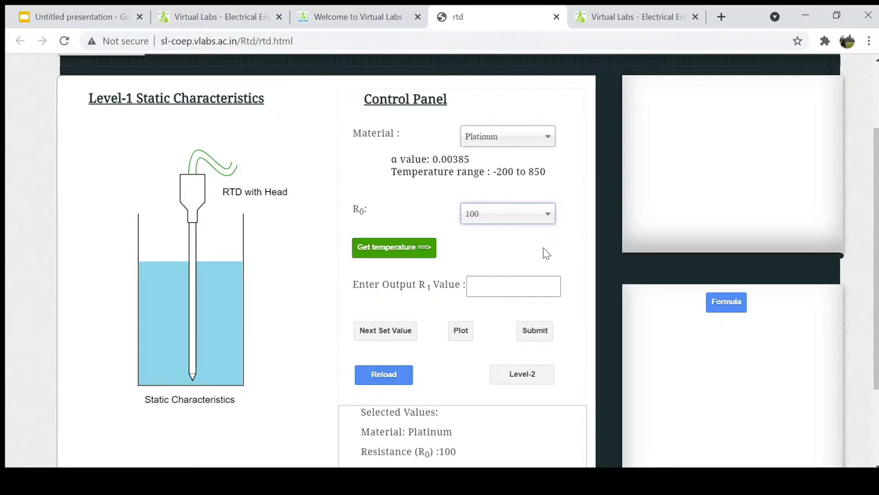
# - Generate a 638°C process temperature and check the Rt formula
pyautogui.click(361, 249)
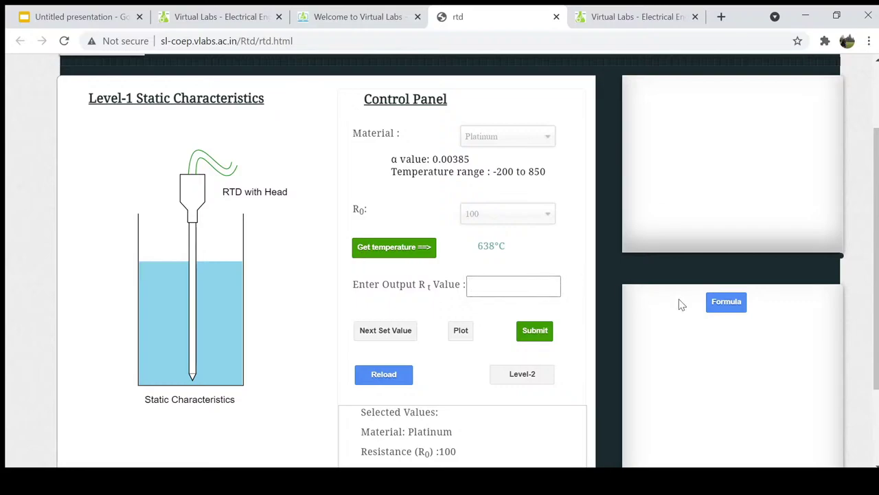
pyautogui.click(721, 310)
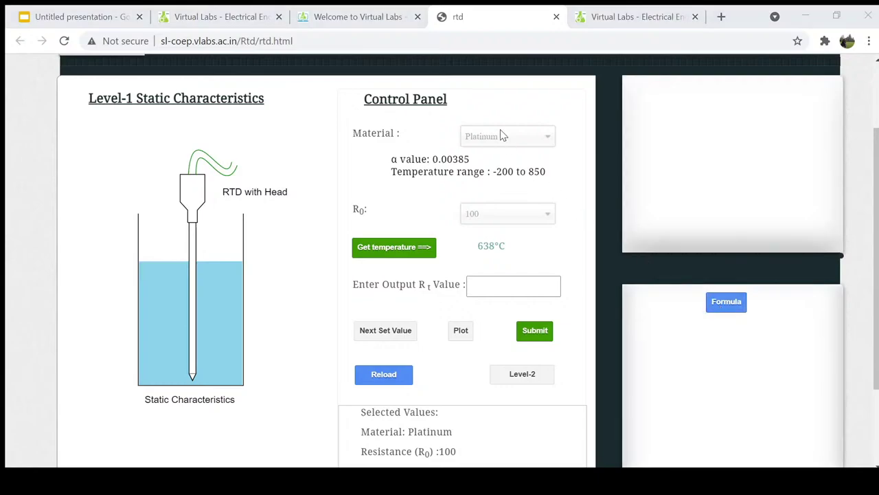
pyautogui.click(350, 32)
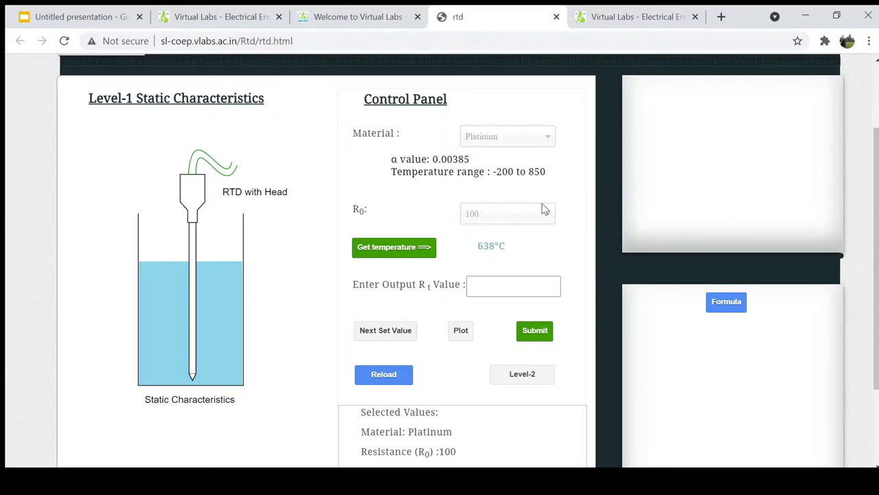
# - Submit Rt values 345.63, 151.975 and 385.67 for temperatures 638°C, 135°C and 742°C
pyautogui.click(497, 286)
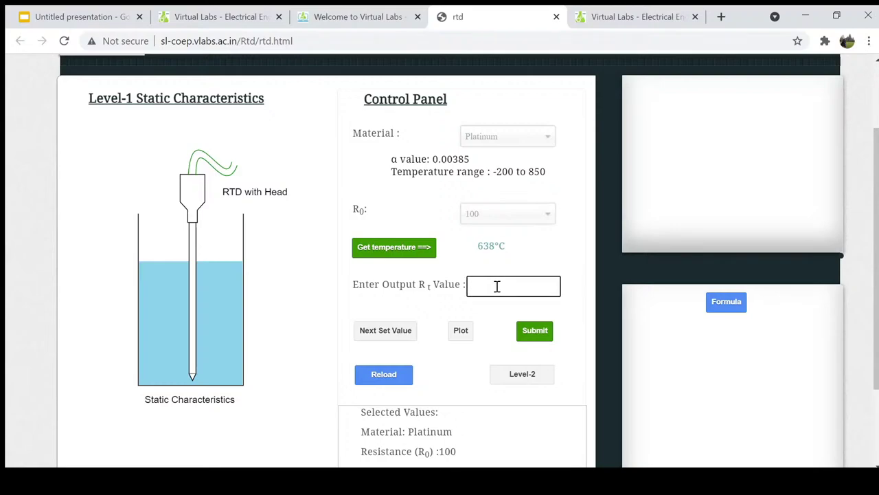
pyautogui.write('345.63')
pyautogui.click(528, 332)
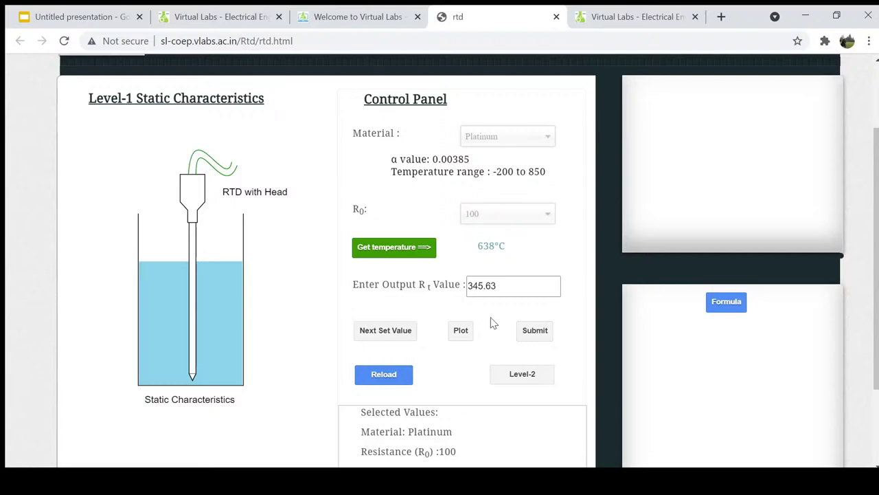
pyautogui.click(406, 248)
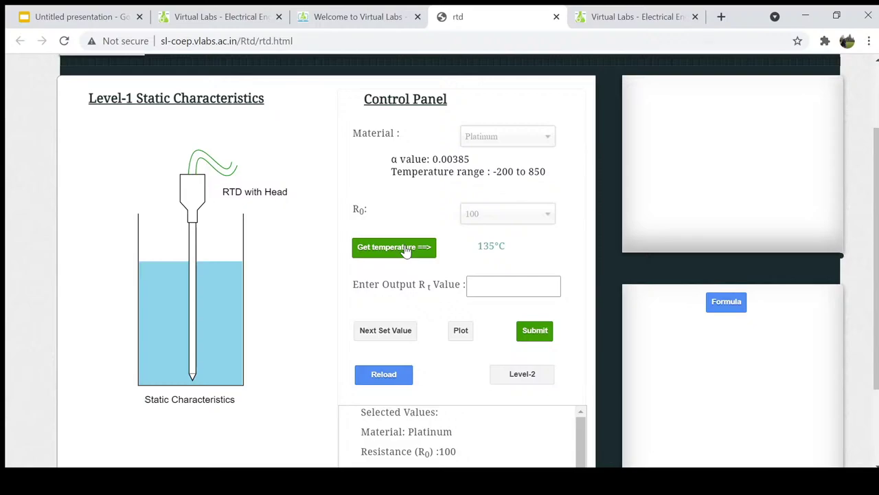
pyautogui.click(489, 289)
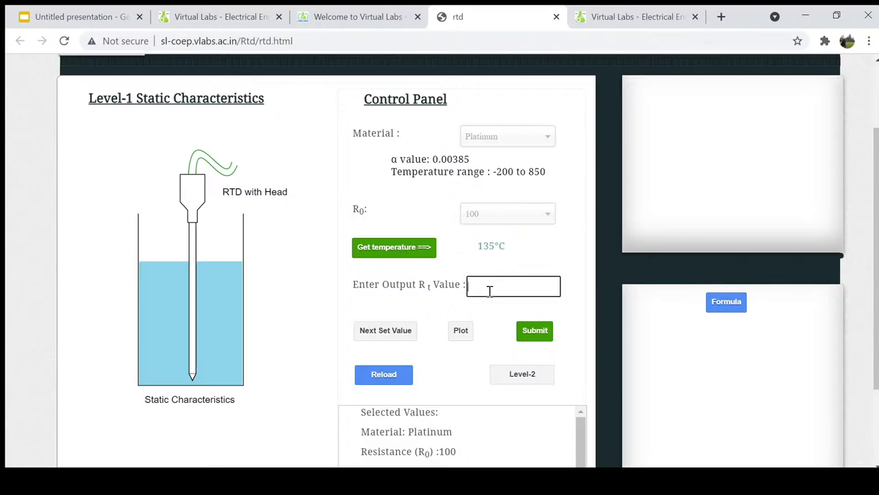
pyautogui.write('151.975')
pyautogui.click(544, 335)
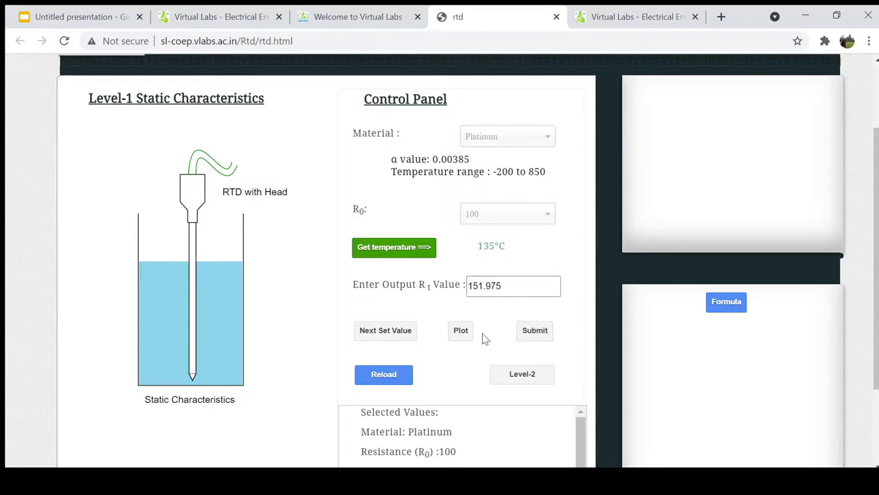
pyautogui.click(401, 251)
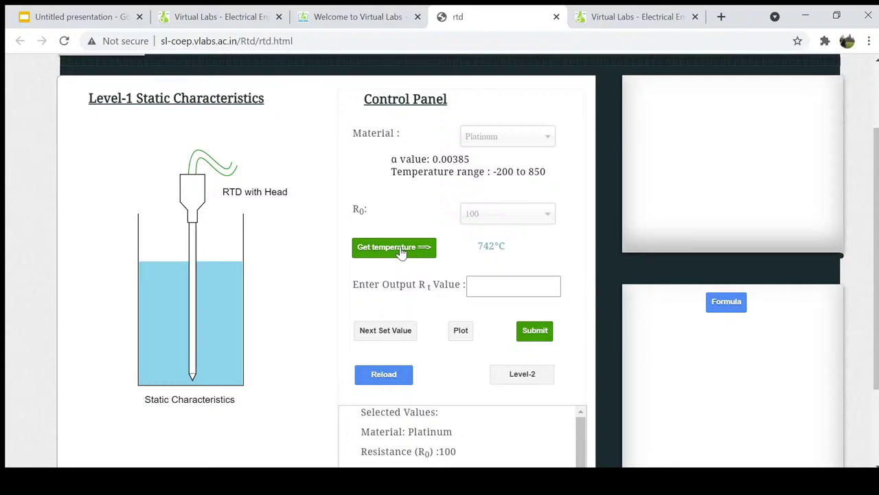
pyautogui.click(523, 285)
pyautogui.write('385')
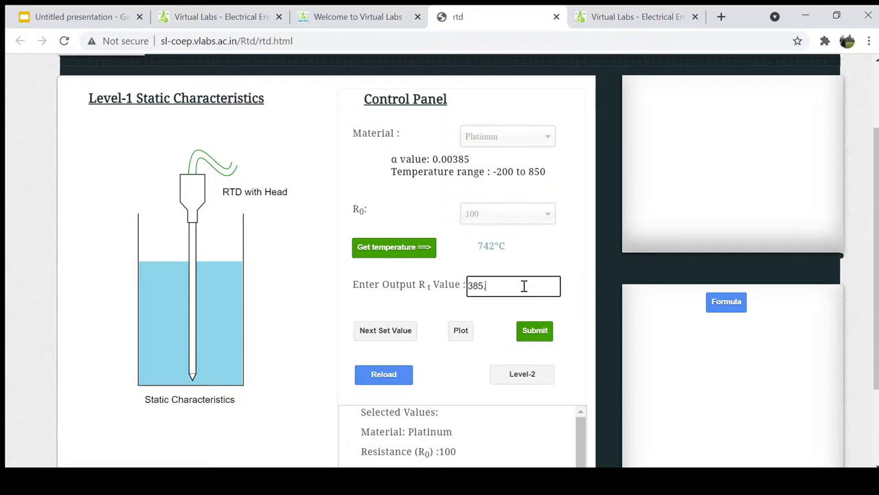
pyautogui.write('.67')
pyautogui.click(535, 331)
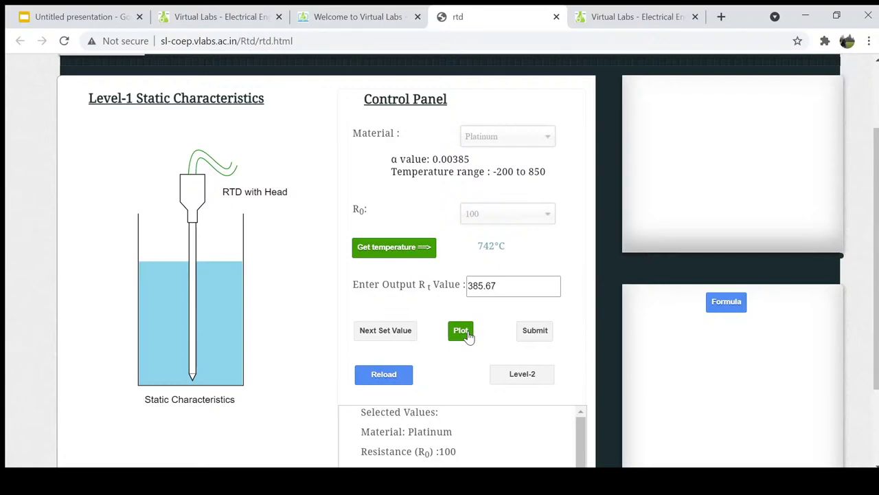
# - Plot the three readings on the Temperature vs Resistance graph, inspect it, and close it
pyautogui.click(466, 331)
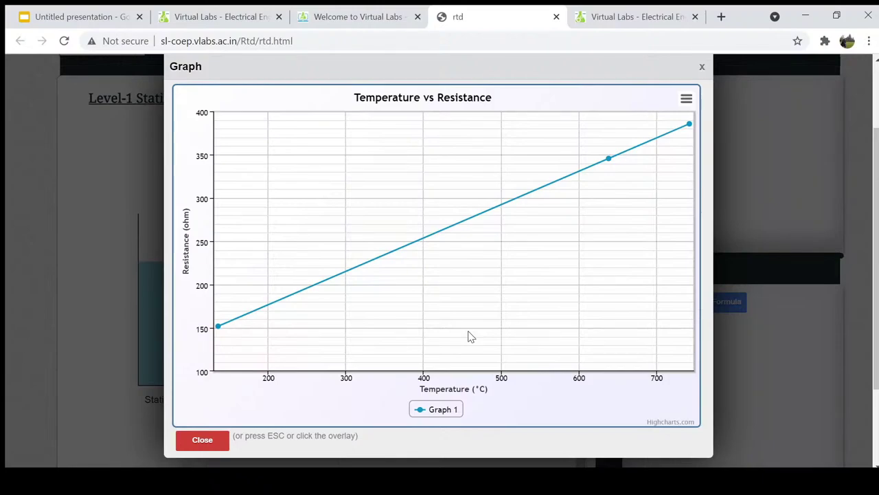
pyautogui.moveTo(220, 325)
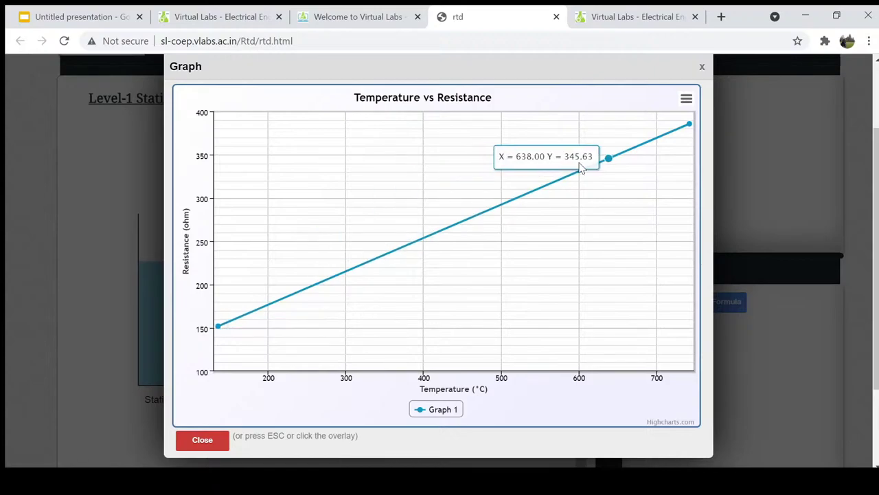
pyautogui.click(703, 68)
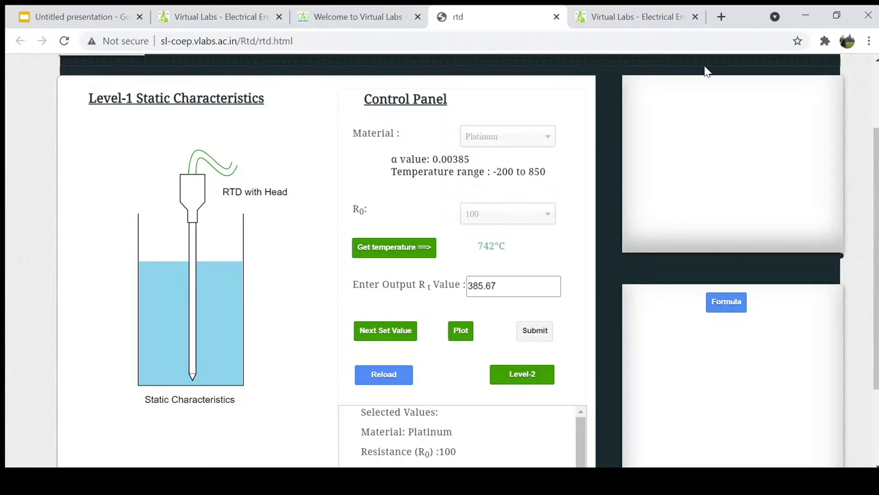
# - Switch to Level-2, enable the bare element, and acknowledge its 1.17-second time constant
pyautogui.click(509, 376)
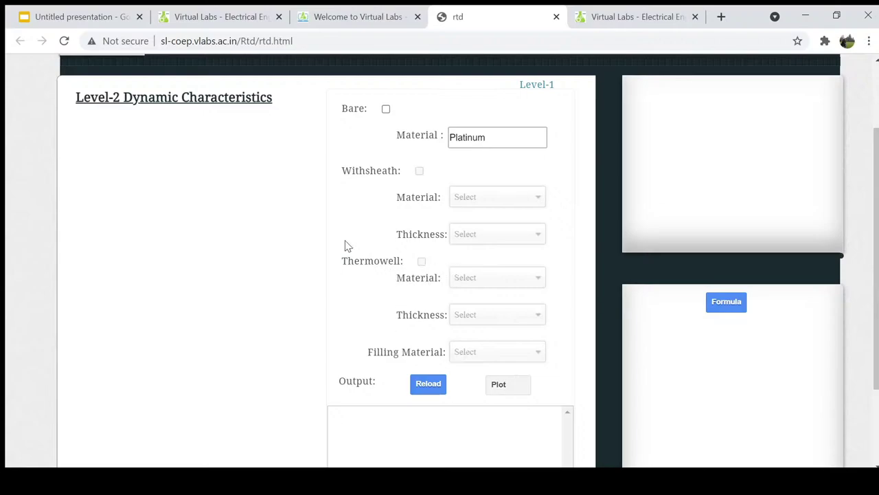
pyautogui.click(386, 109)
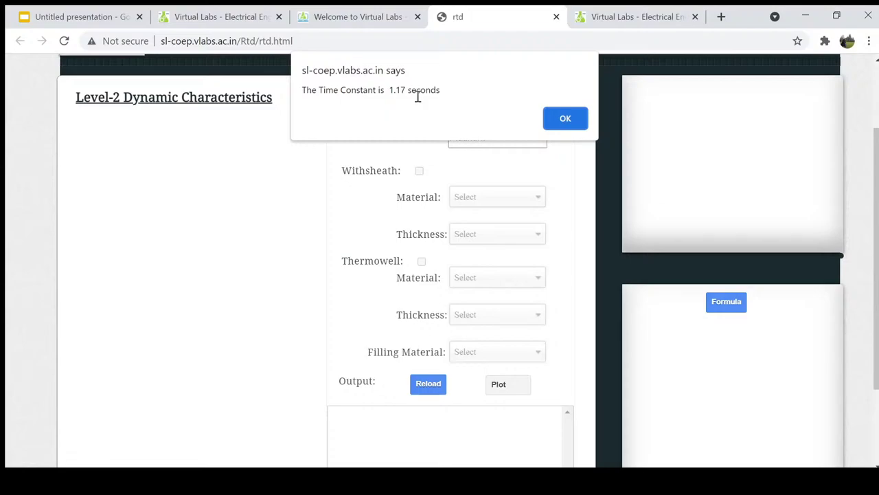
pyautogui.click(561, 120)
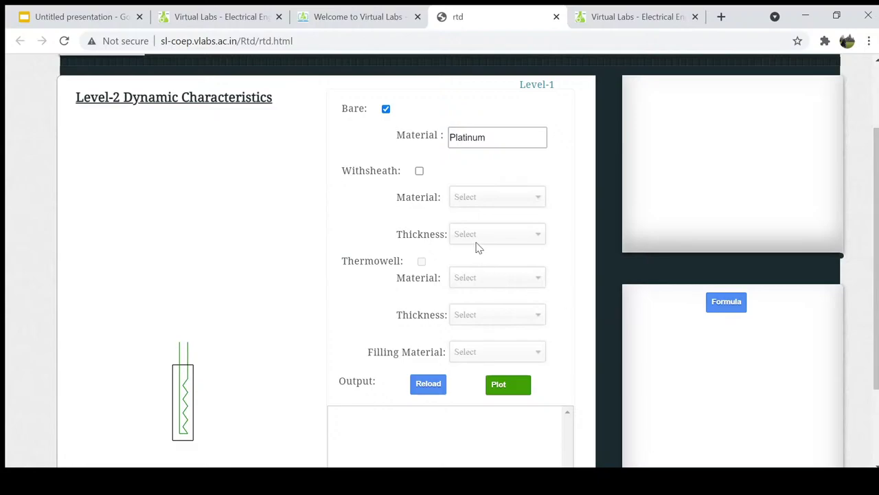
# - Enable the sheath with SS 304 material at 0.5mm thickness and acknowledge the 2.72-second time constant
pyautogui.click(419, 171)
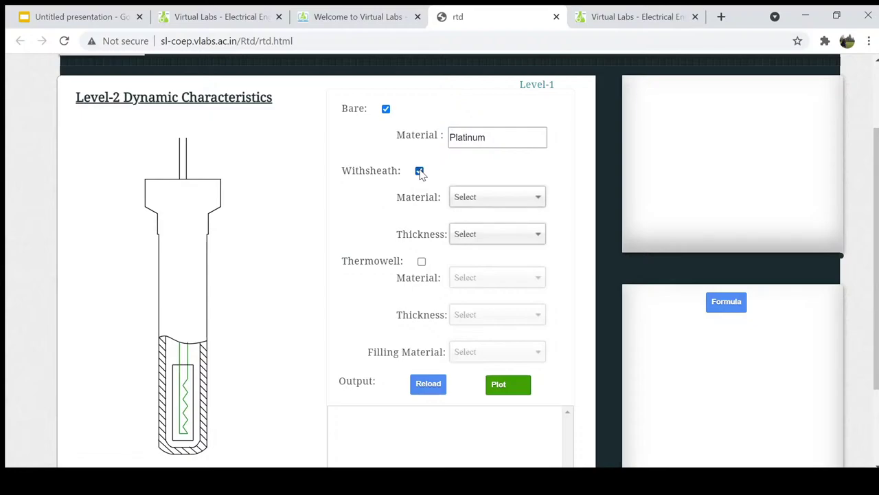
pyautogui.click(538, 198)
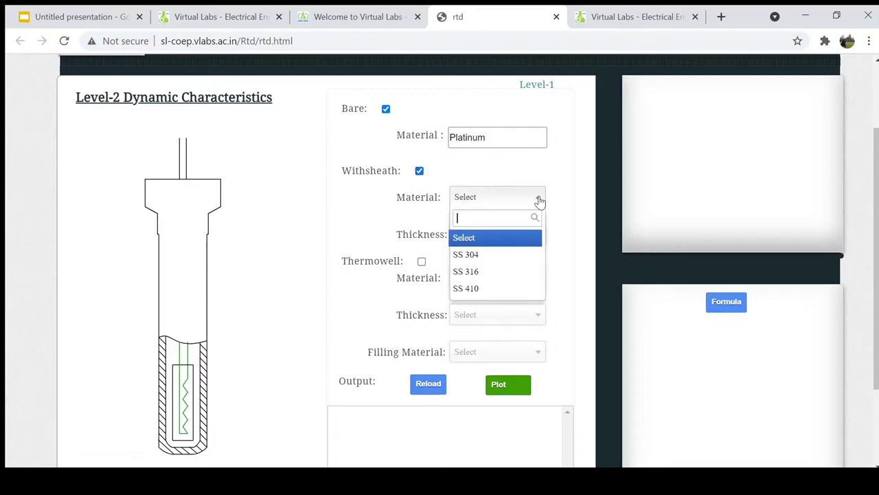
pyautogui.click(508, 254)
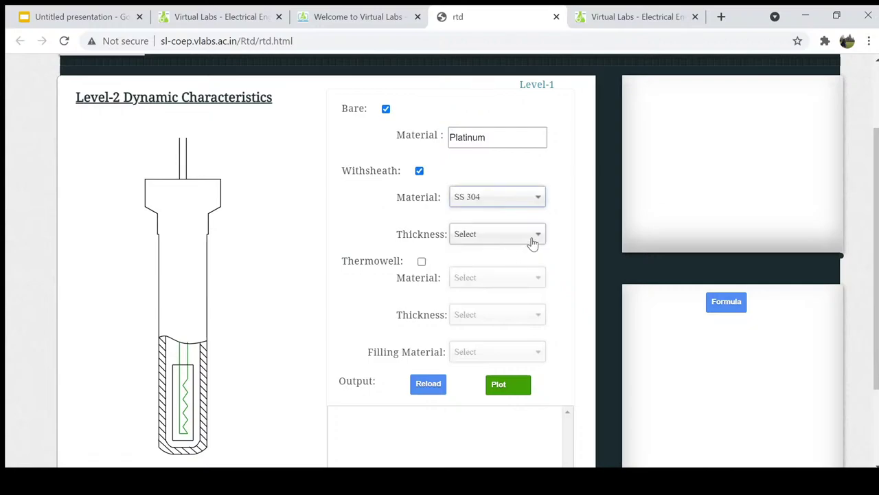
pyautogui.click(539, 235)
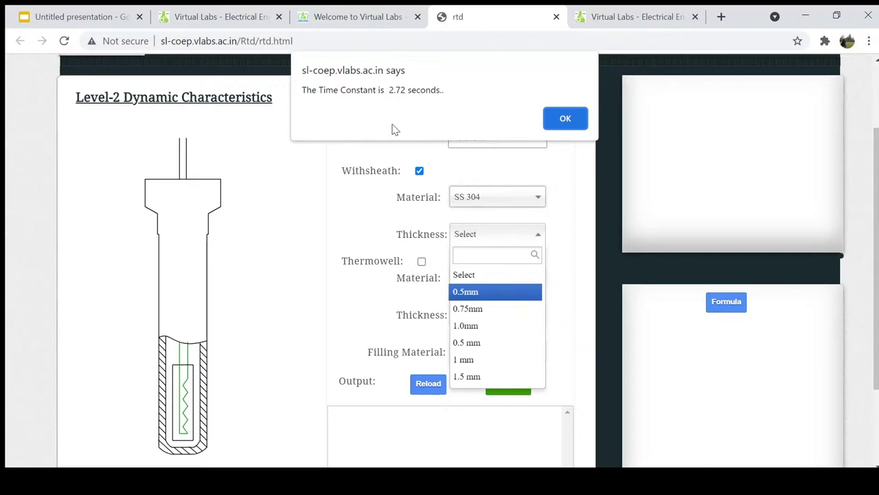
pyautogui.click(562, 119)
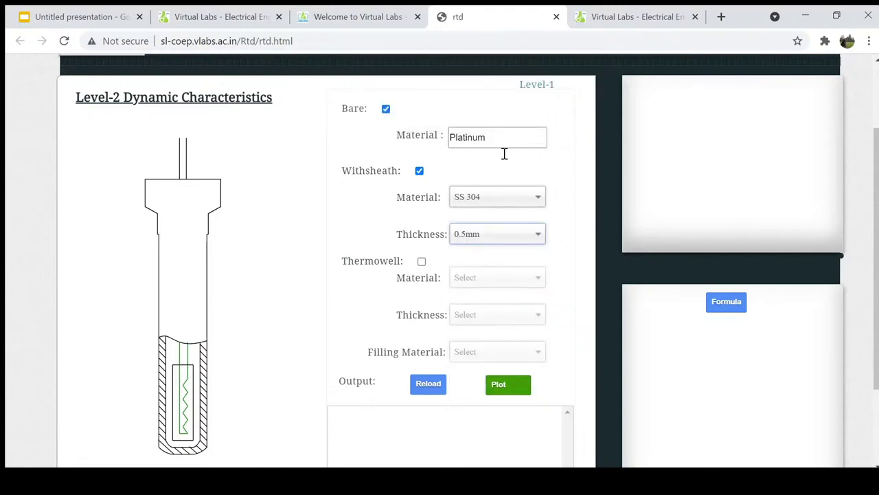
# - Enable a 1.0mm SS 304 thermowell filled with MgO powder and acknowledge the 9.93-second time constant
pyautogui.click(422, 265)
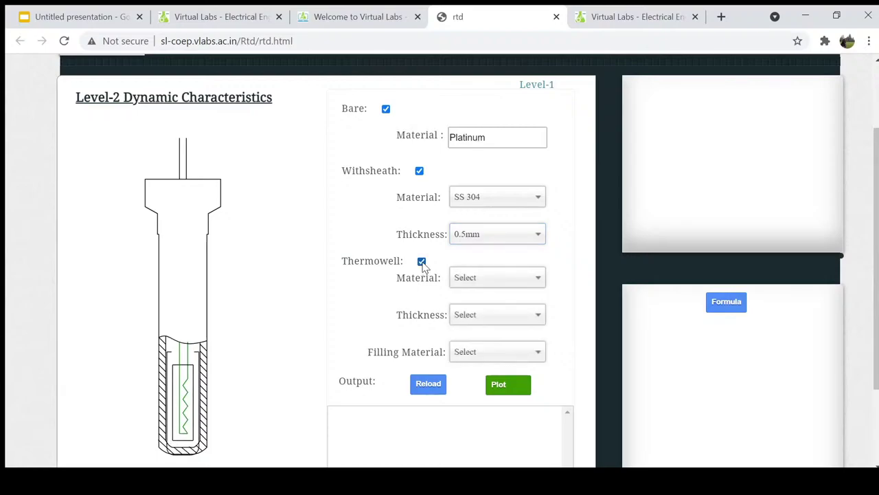
pyautogui.click(537, 285)
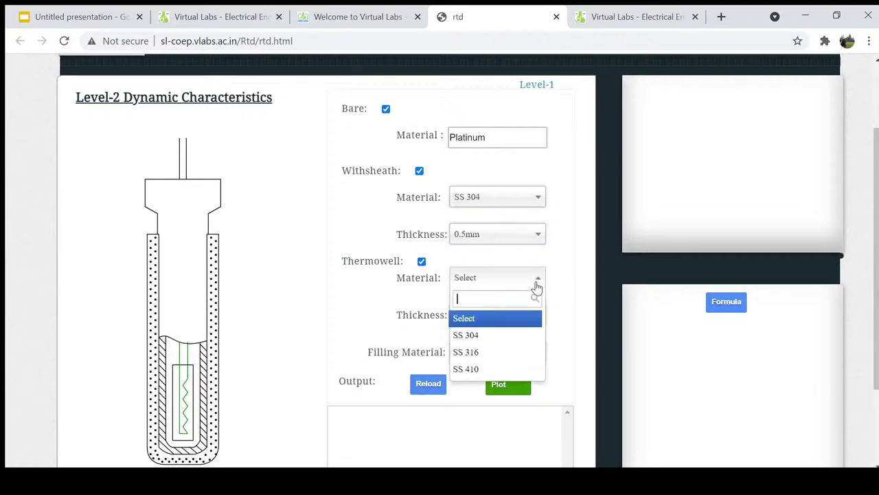
pyautogui.click(517, 337)
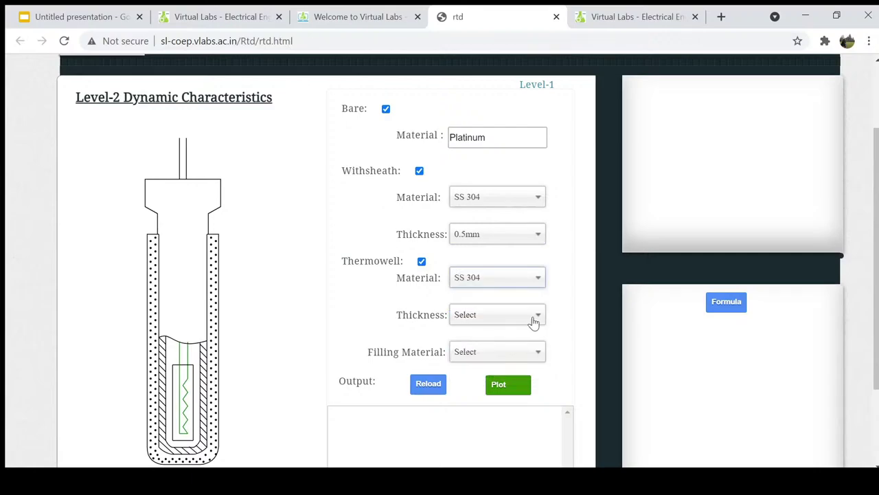
pyautogui.click(533, 319)
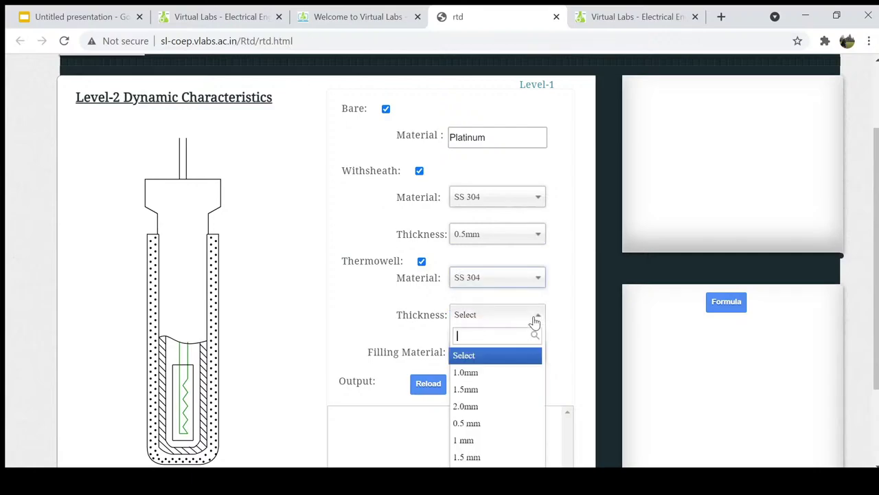
pyautogui.click(505, 371)
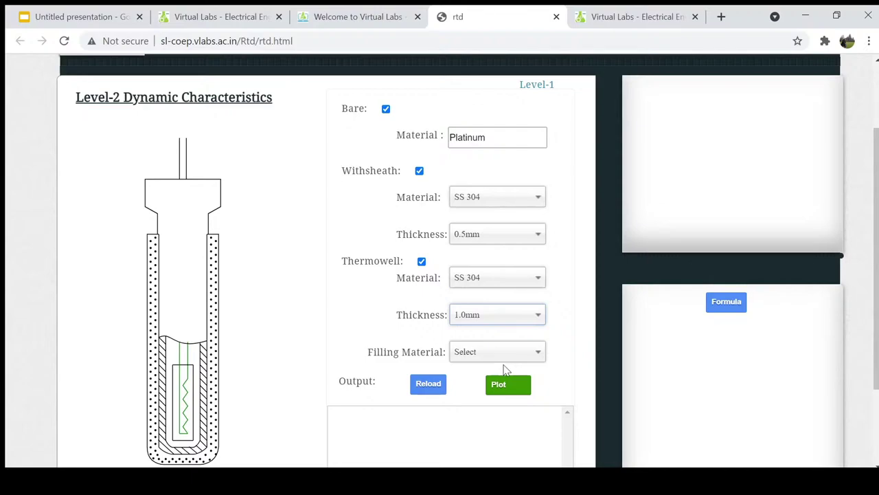
pyautogui.click(536, 356)
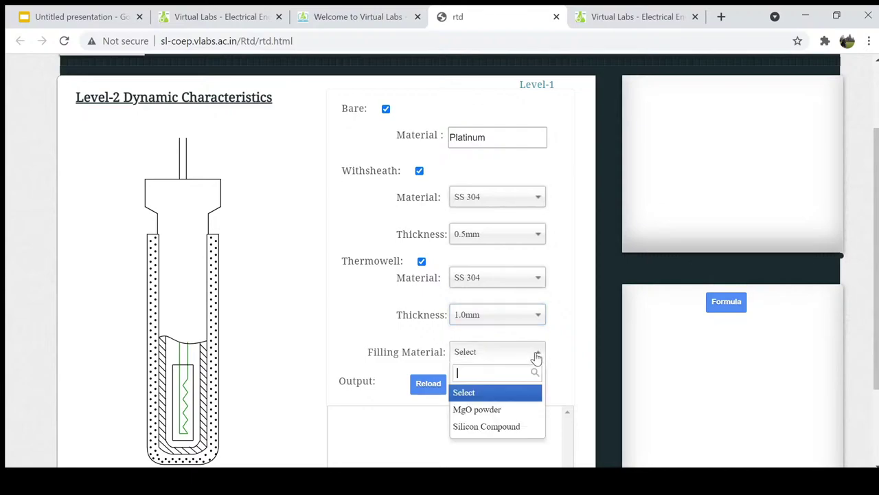
pyautogui.click(512, 416)
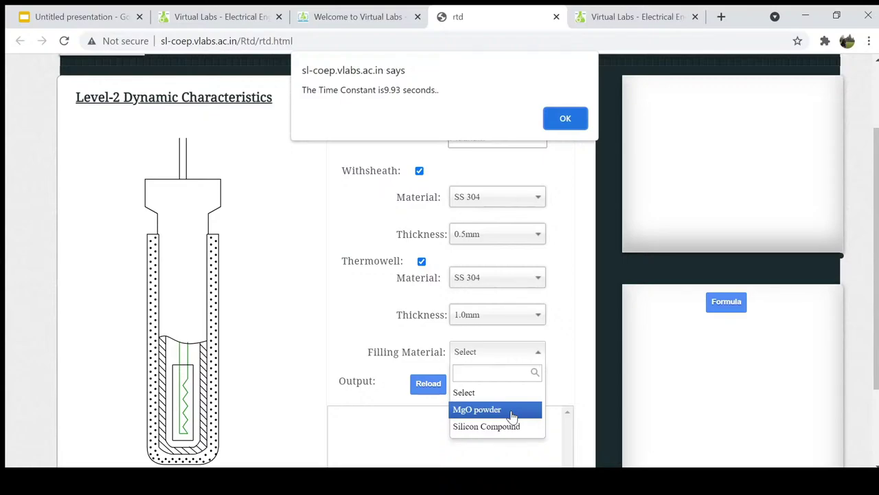
pyautogui.click(567, 118)
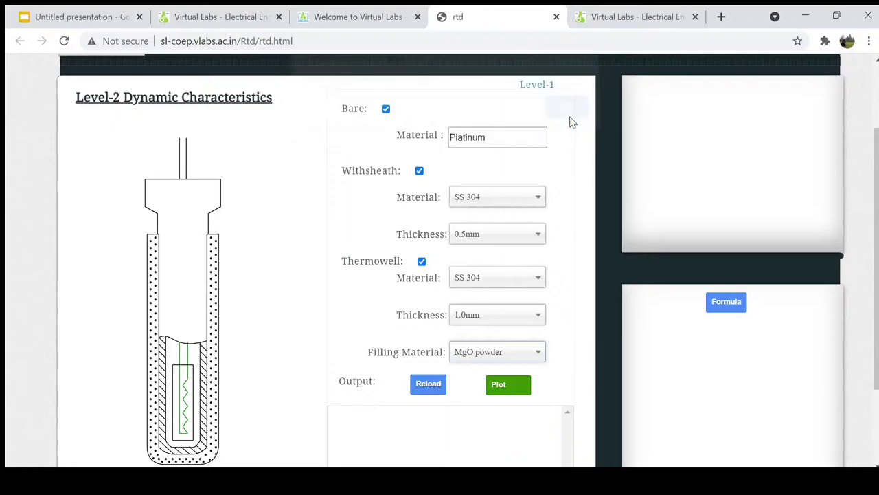
pyautogui.click(522, 392)
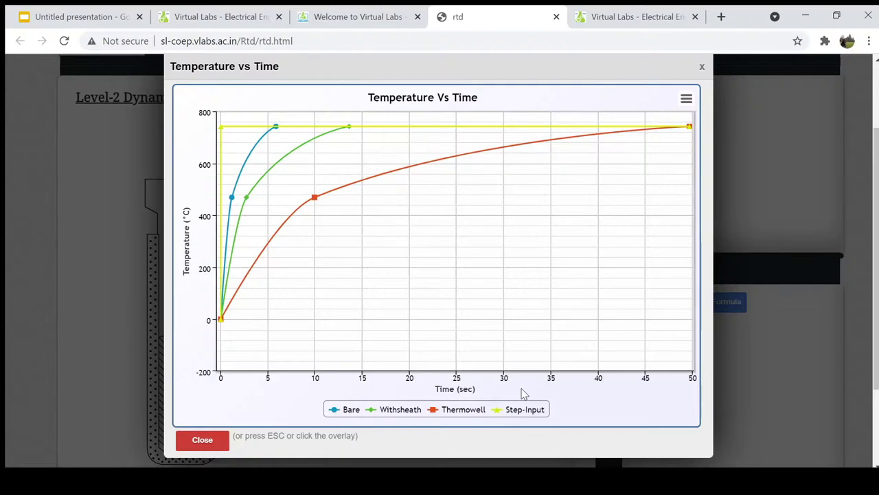
pyautogui.click(703, 69)
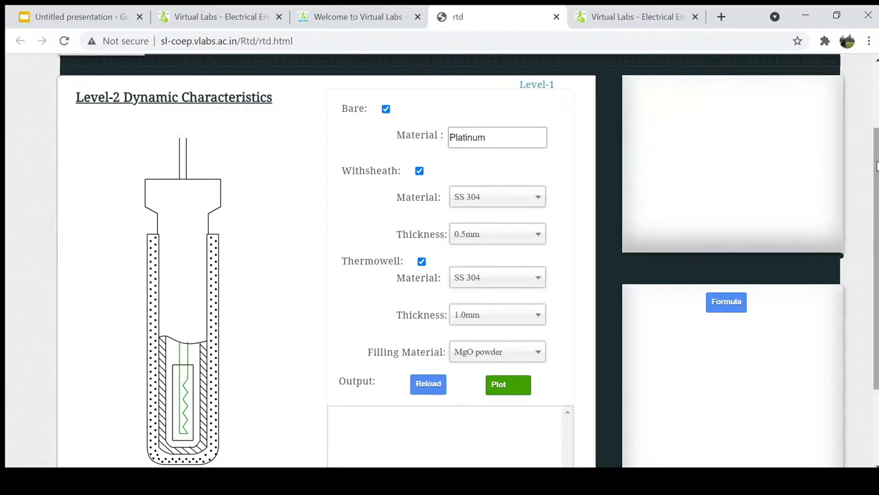
pyautogui.scroll(-3, 876, 165)
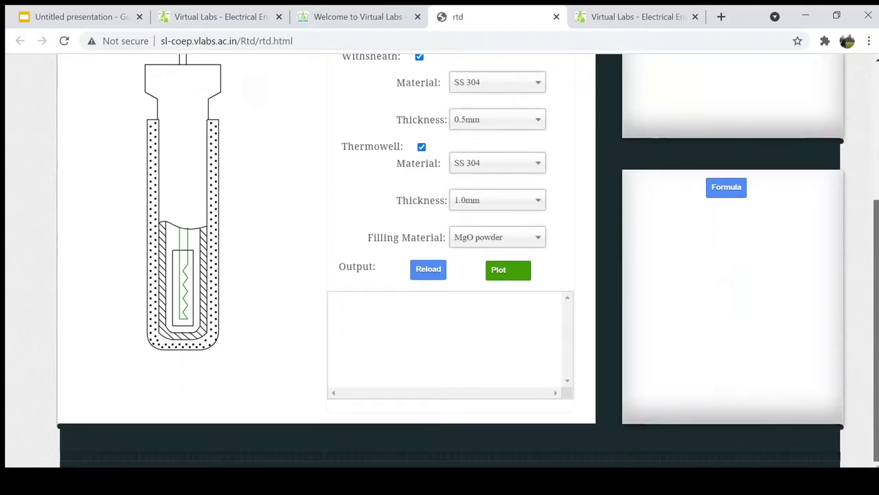
pyautogui.scroll(3, 877, 164)
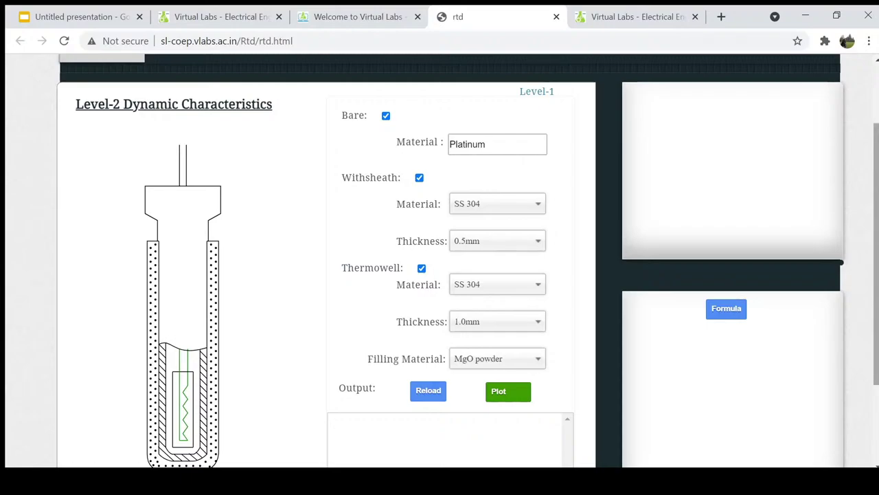
# - Close the rtd simulator tab and go through Post Test to the experiment's Reference page
pyautogui.click(556, 16)
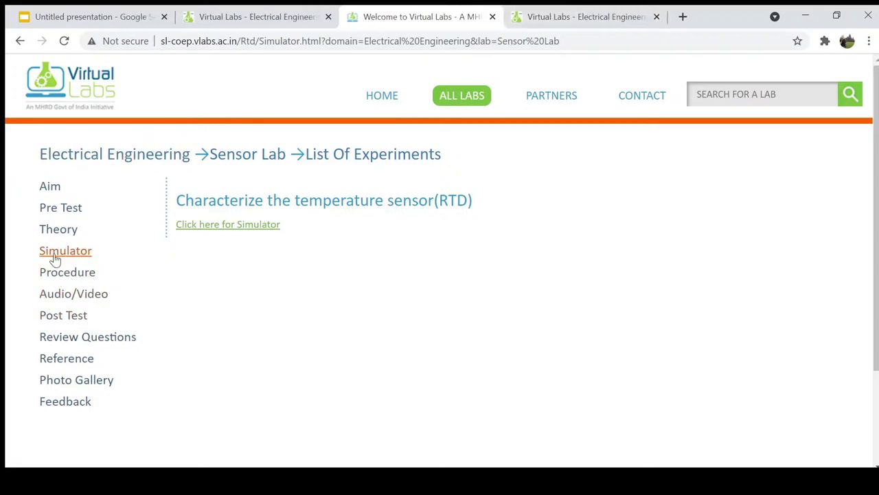
pyautogui.click(62, 316)
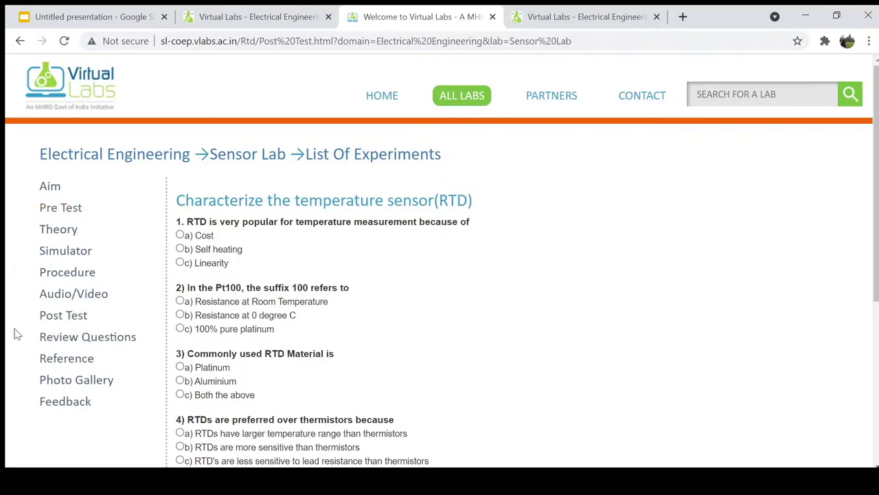
pyautogui.click(58, 362)
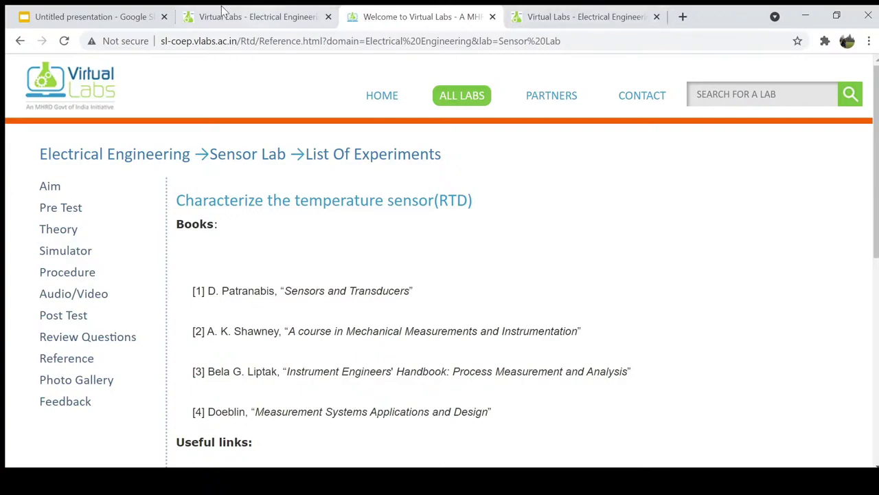
# - Advance the Untitled presentation to slide 5, Thank You, then leave the slideshow for the editor
pyautogui.click(95, 14)
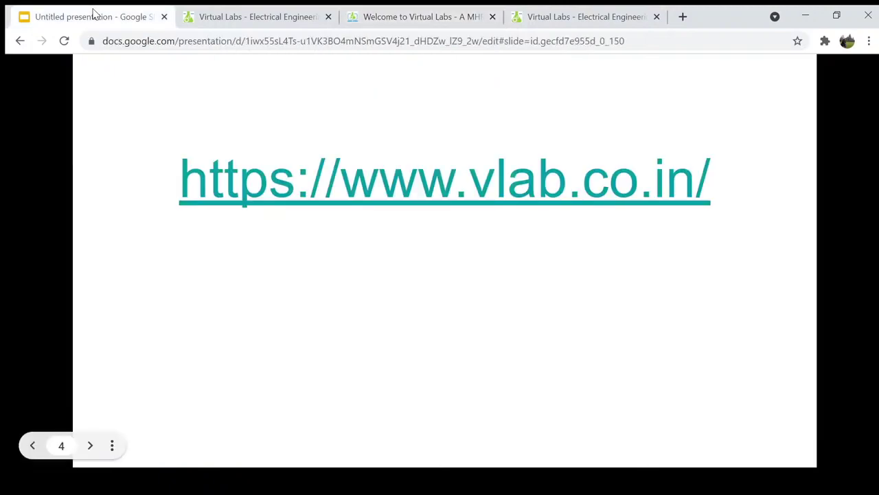
pyautogui.press('F11')
pyautogui.press('Right')
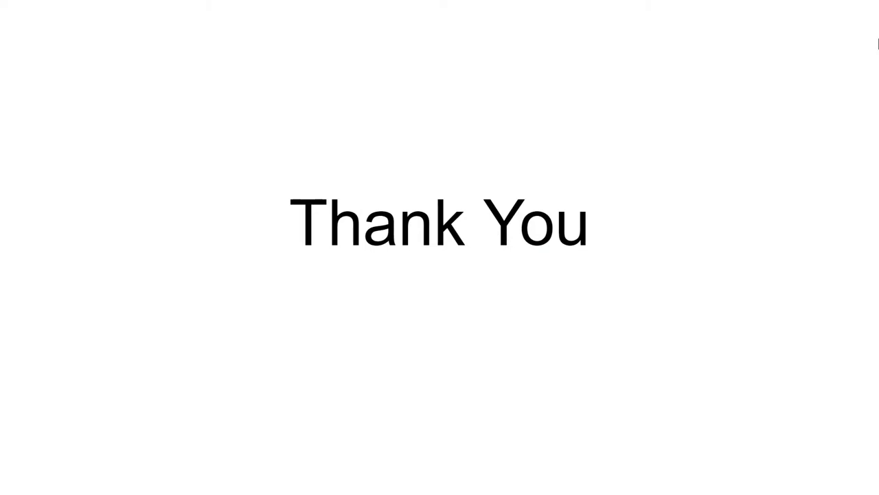
pyautogui.press('Escape')
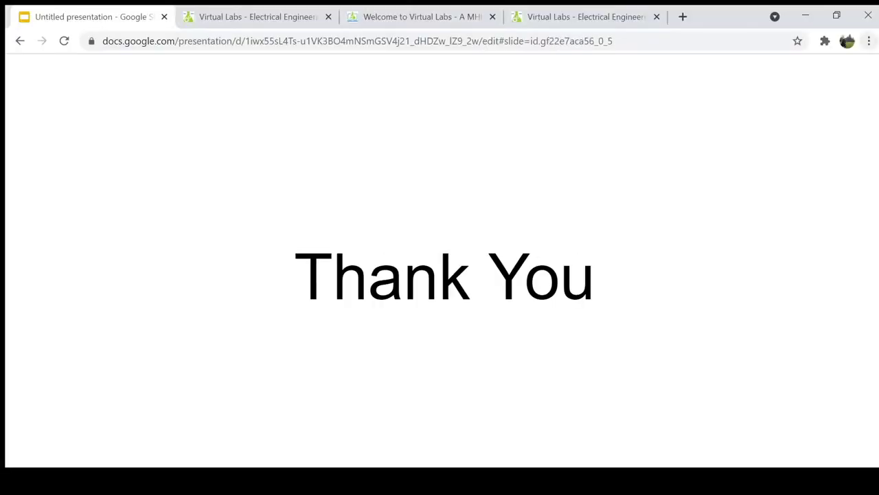
pyautogui.press('Escape')
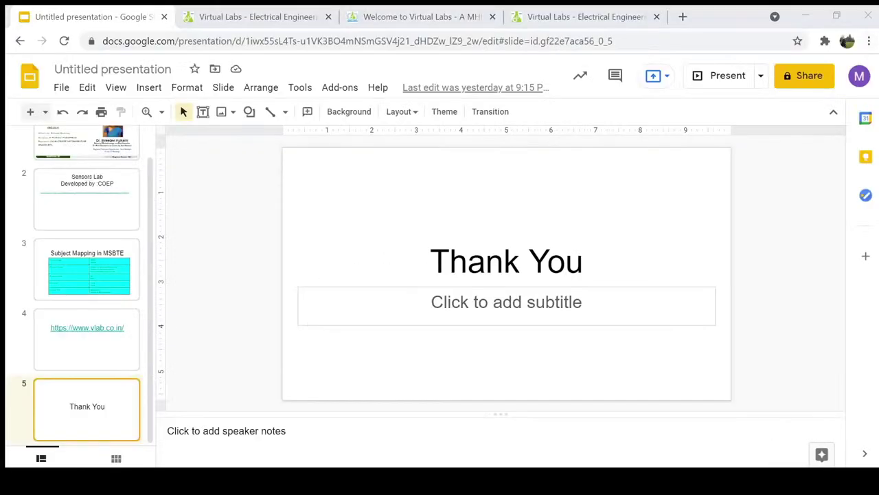
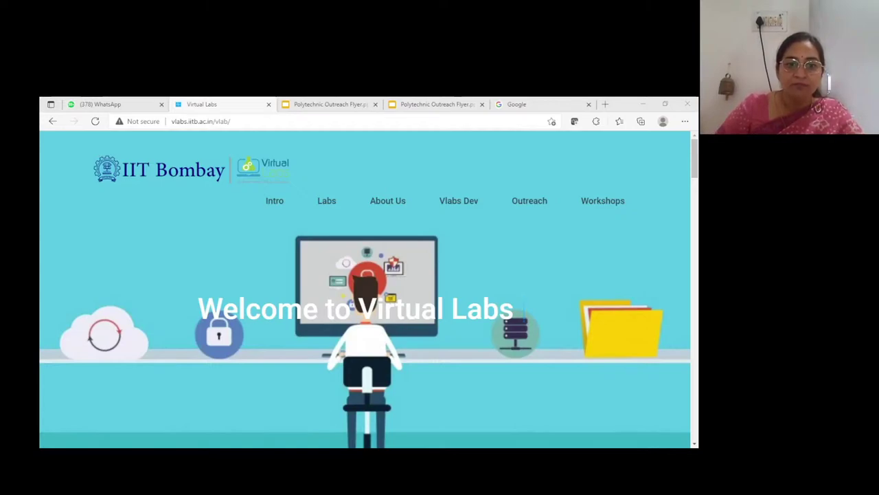
# - Switch to the browser and open the Electronics & Communications discipline page in Virtual Labs
pyautogui.hotkey('alt', 'Tab')
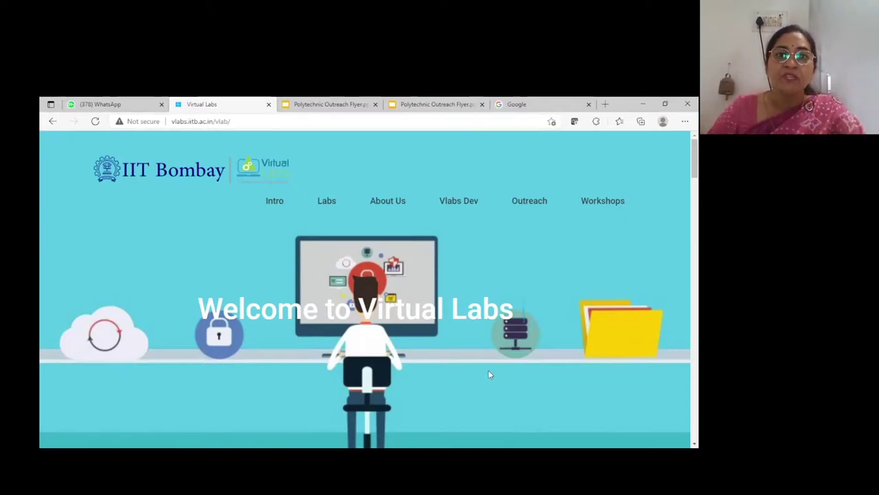
pyautogui.scroll(-1, 322, 208)
pyautogui.scroll(-6, 322, 208)
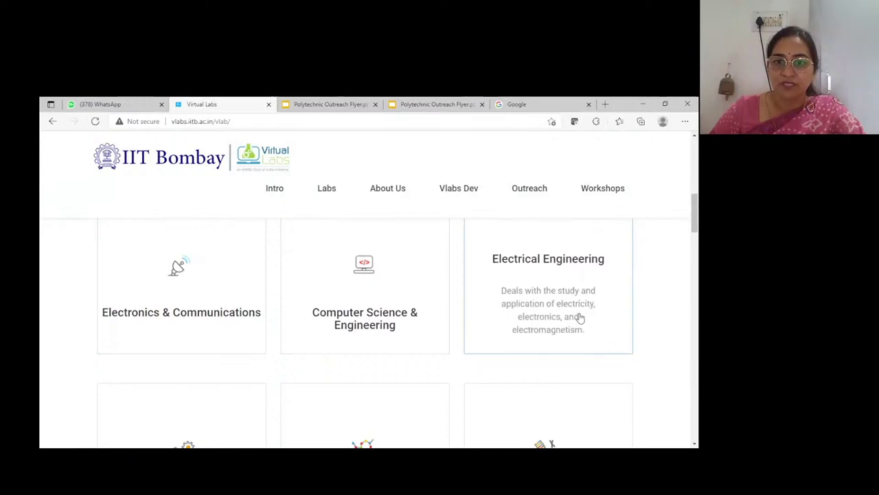
pyautogui.click(160, 293)
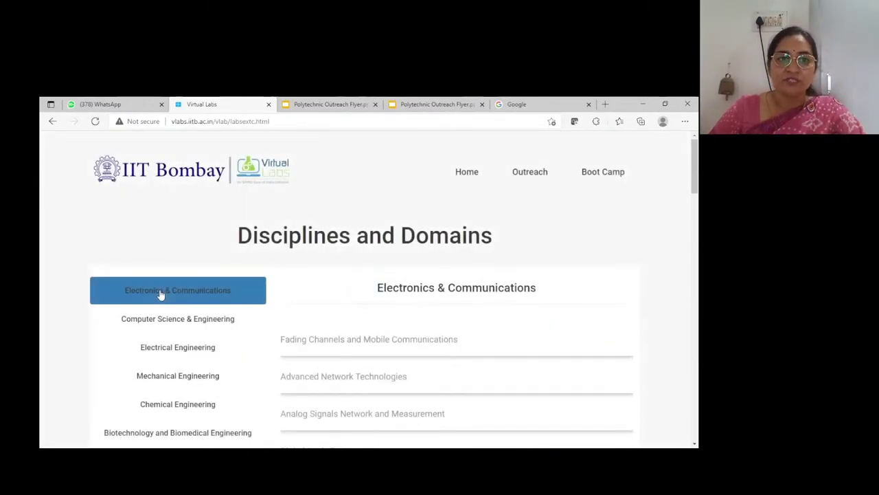
pyautogui.scroll(-2, 355, 349)
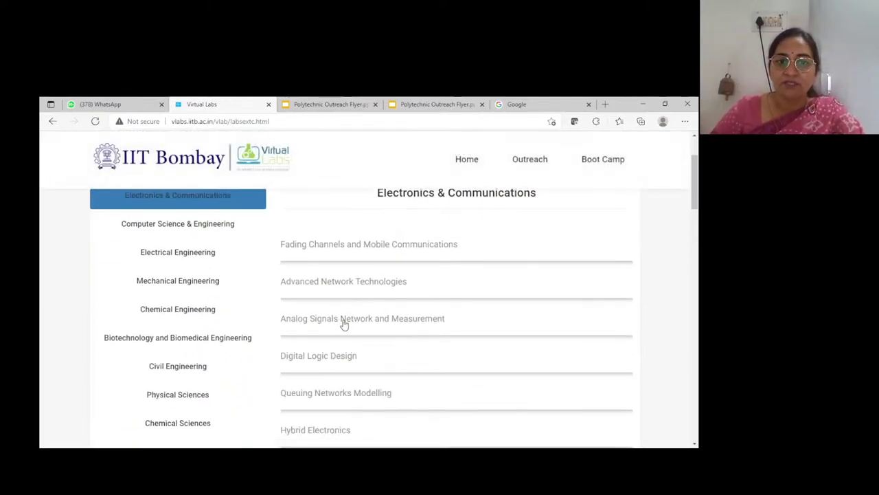
# - Open the Analog Signals, Network and Measurement lab and show its list of experiments
pyautogui.click(344, 320)
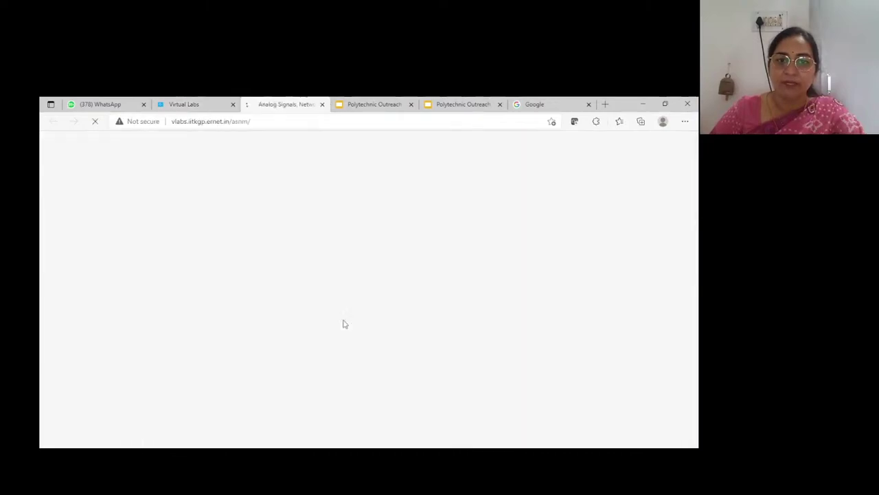
pyautogui.scroll(-2, 285, 357)
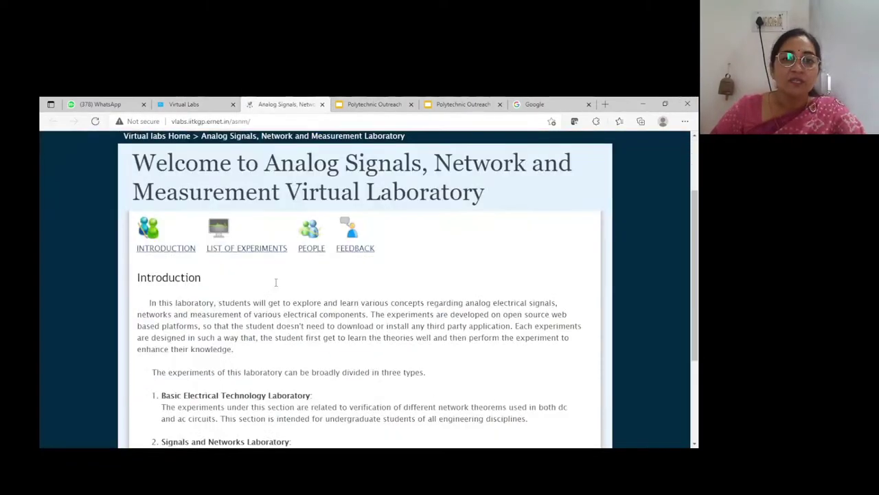
pyautogui.click(239, 251)
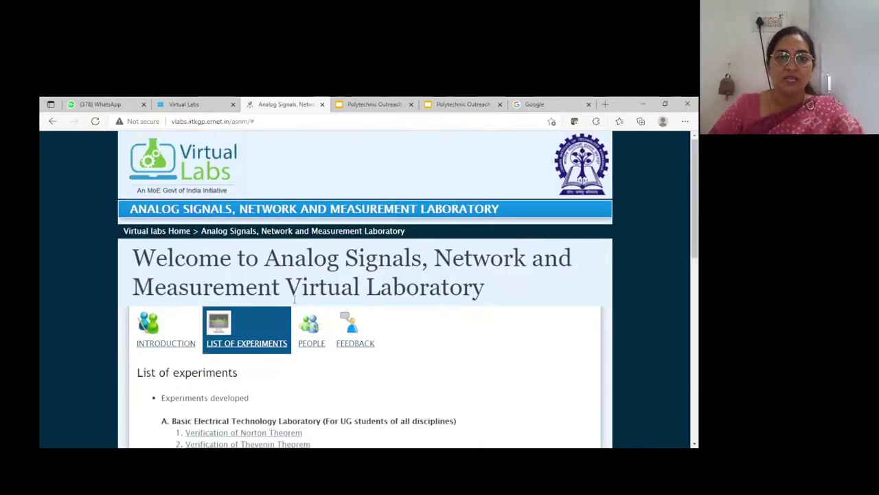
pyautogui.scroll(-2, 365, 357)
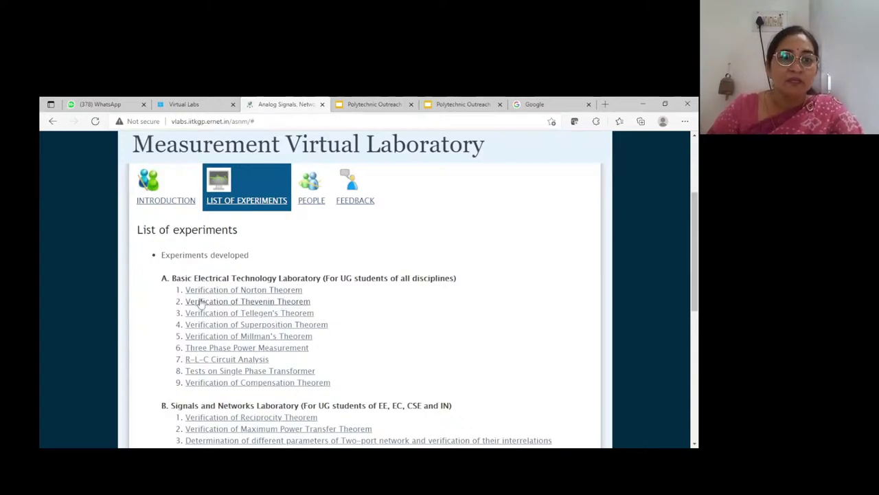
# - Open Verification of Thevenin Theorem and scroll through its Theory section and circuit figures
pyautogui.click(245, 302)
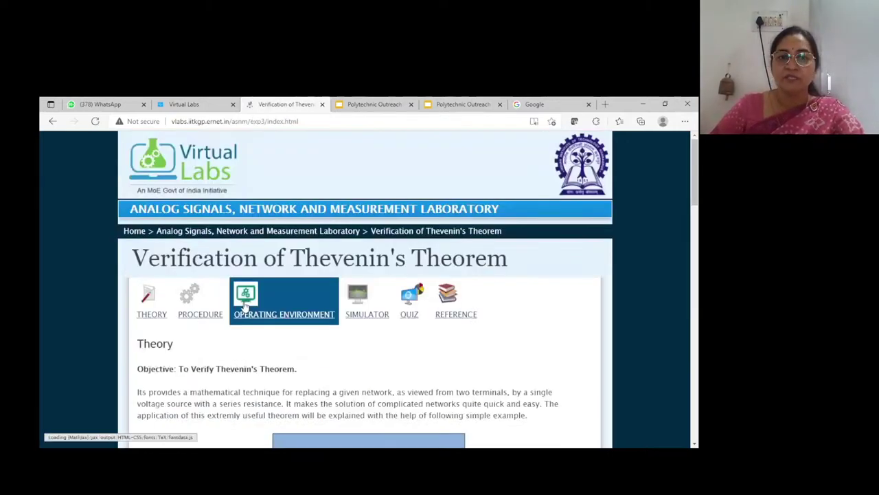
pyautogui.scroll(-2, 330, 354)
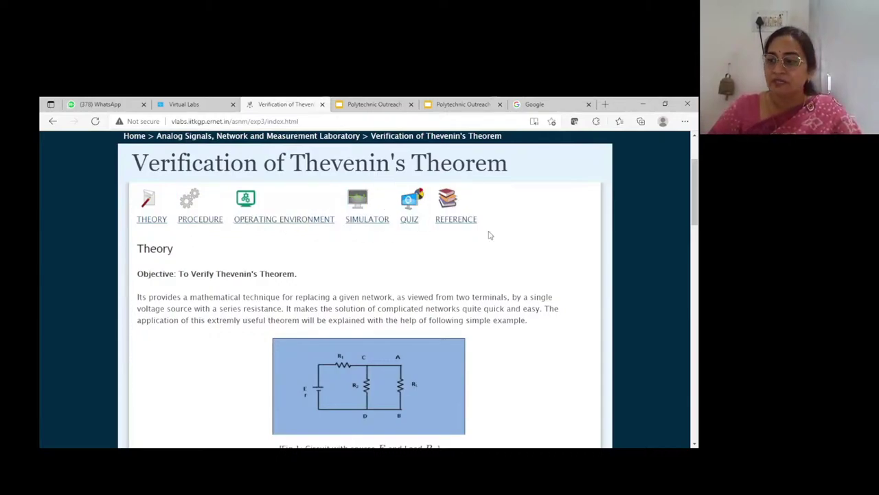
pyautogui.scroll(-1, 316, 304)
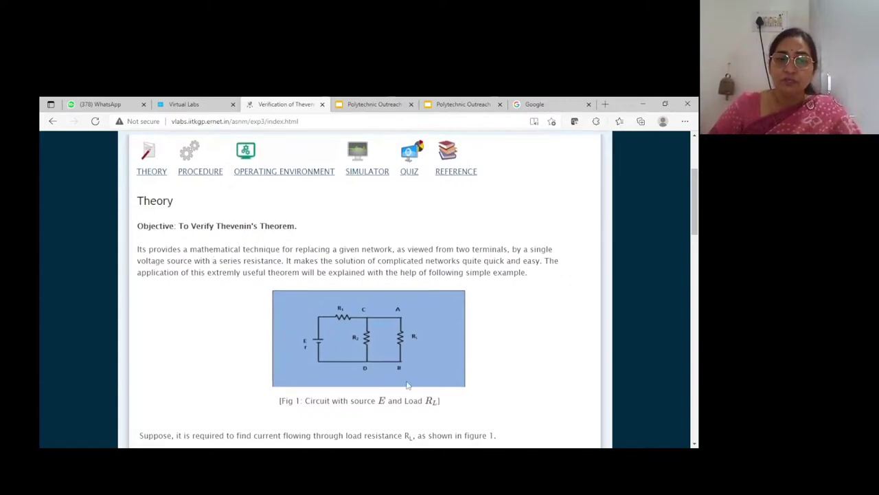
pyautogui.scroll(-1, 344, 360)
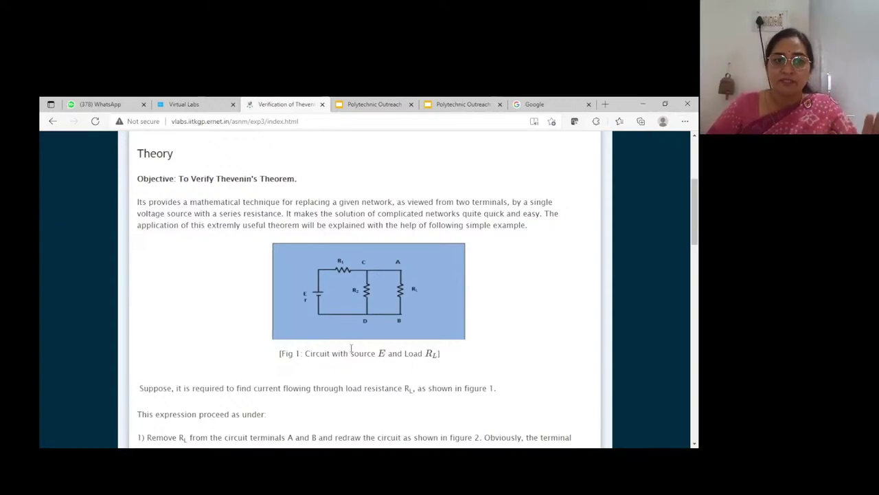
pyautogui.scroll(-3, 377, 368)
pyautogui.scroll(-4, 377, 368)
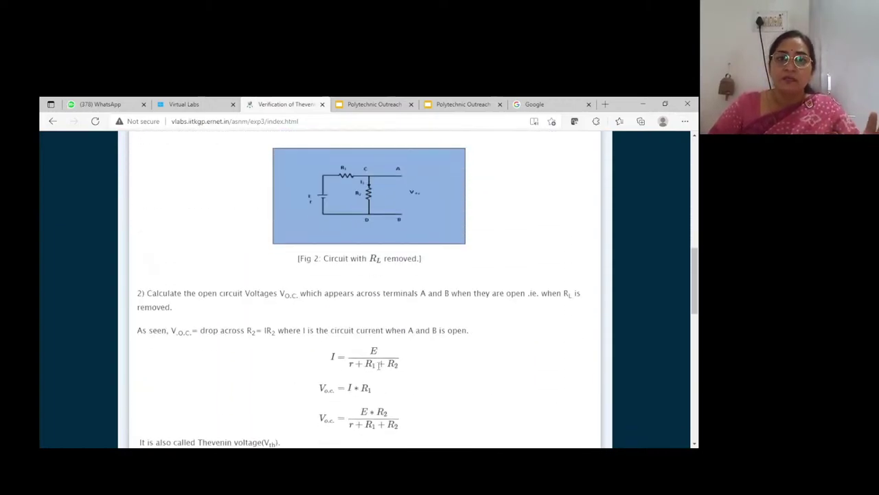
pyautogui.scroll(8, 380, 365)
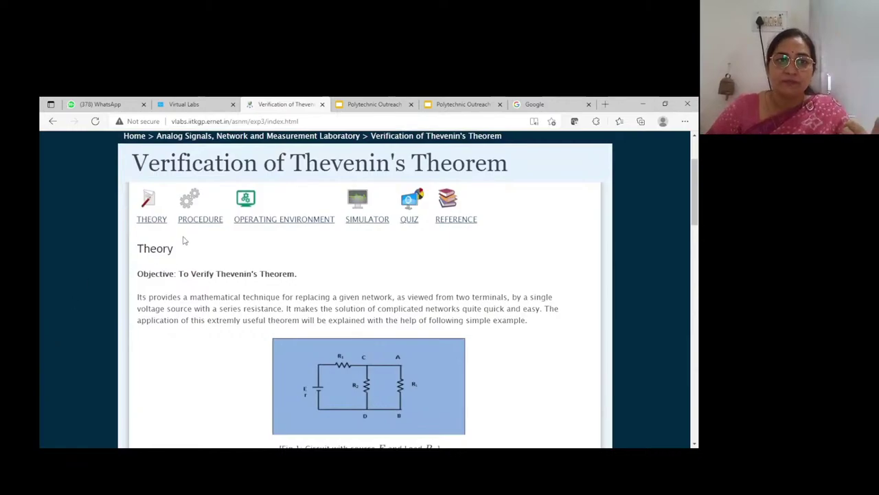
# - Read through the Thevenin experiment's Procedure section
pyautogui.click(203, 218)
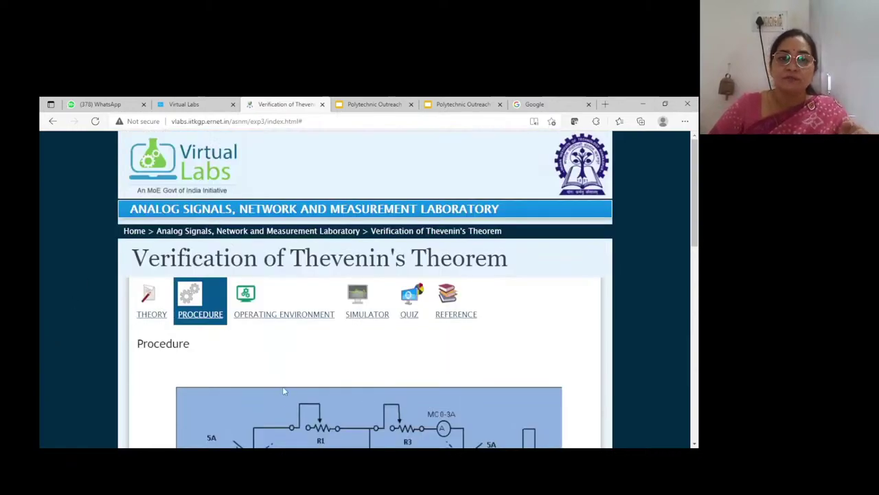
pyautogui.scroll(-2, 283, 386)
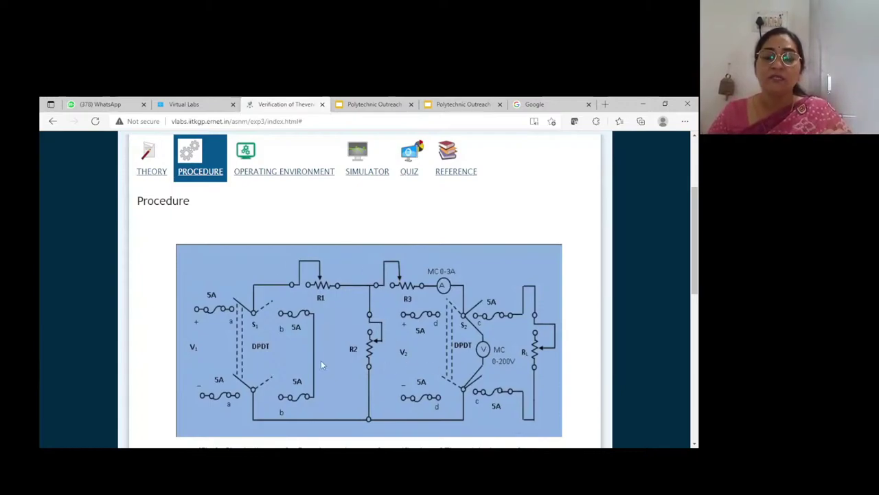
pyautogui.scroll(-3, 320, 354)
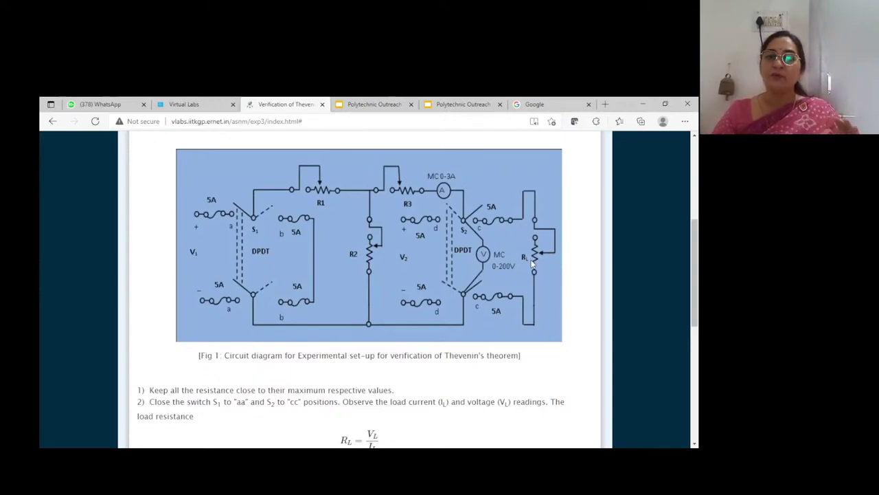
pyautogui.scroll(3, 412, 254)
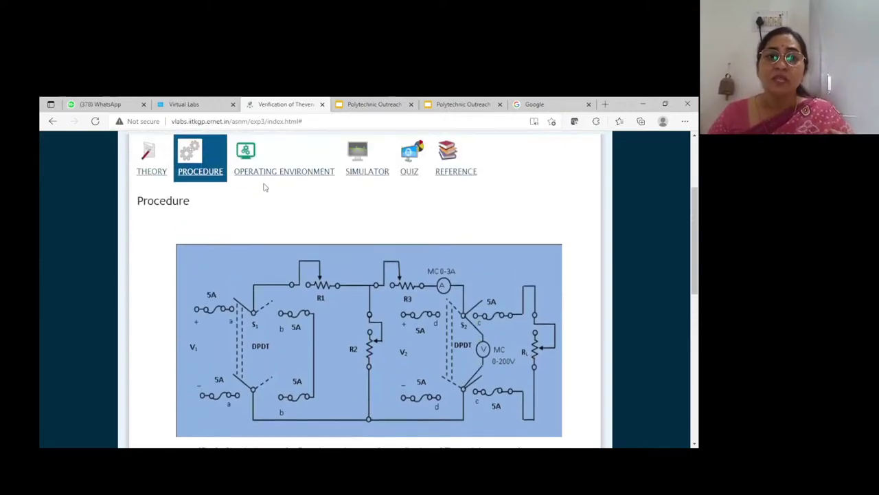
pyautogui.scroll(-5, 272, 364)
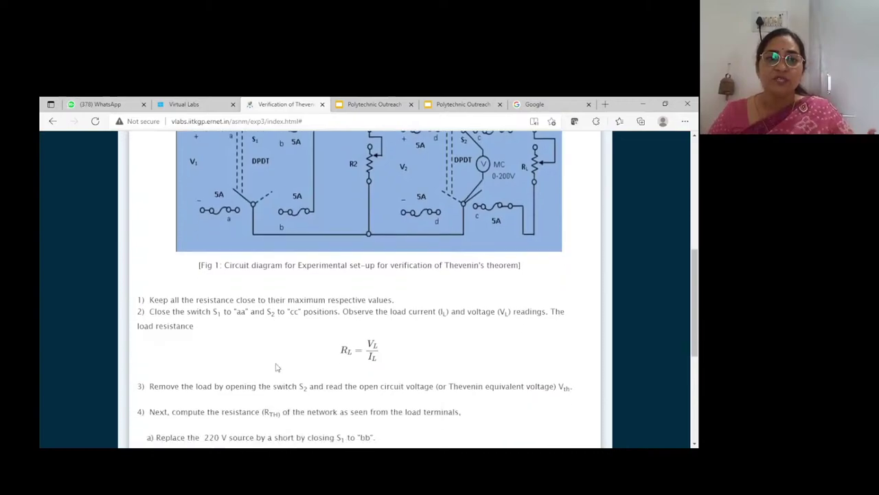
pyautogui.scroll(-2, 277, 368)
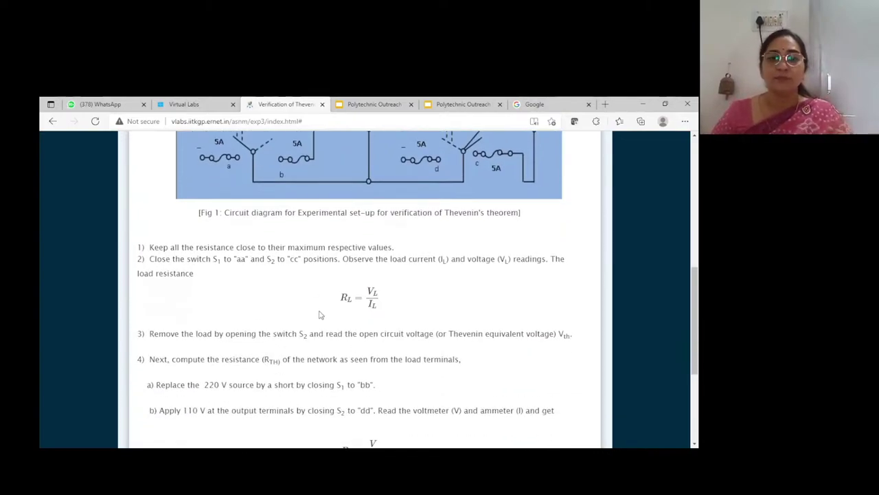
pyautogui.scroll(8, 318, 320)
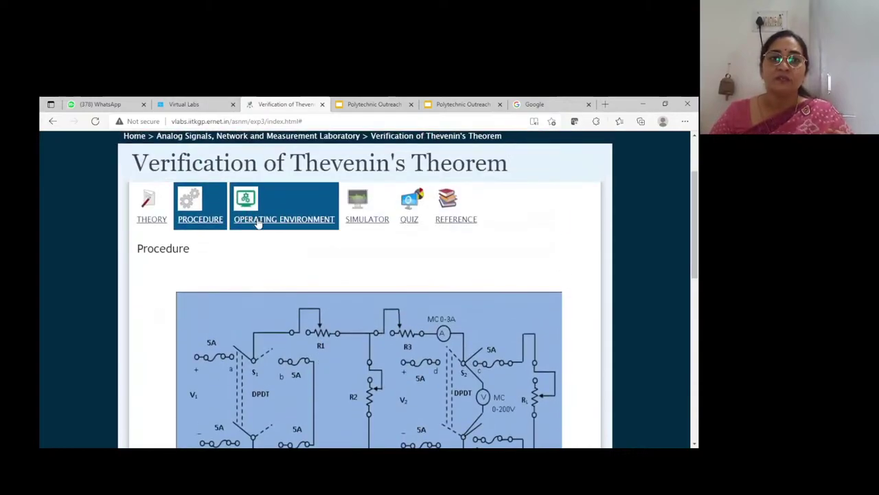
# - Check the minimum system requirements, then launch the Thevenin simulator from the Simulator page
pyautogui.click(253, 218)
pyautogui.scroll(-2, 347, 415)
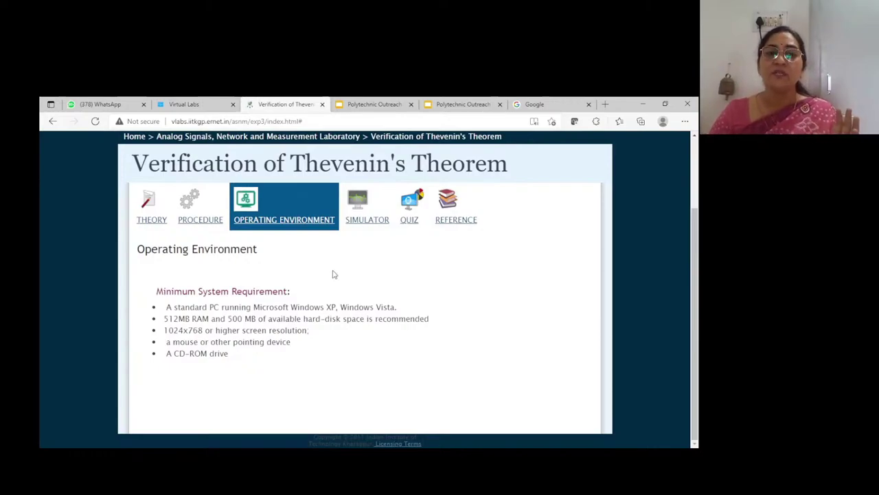
pyautogui.click(370, 224)
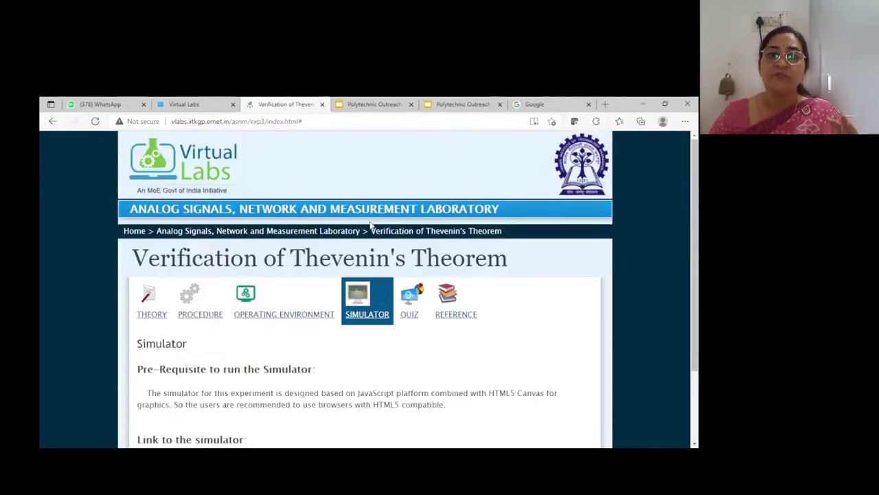
pyautogui.scroll(-3, 357, 382)
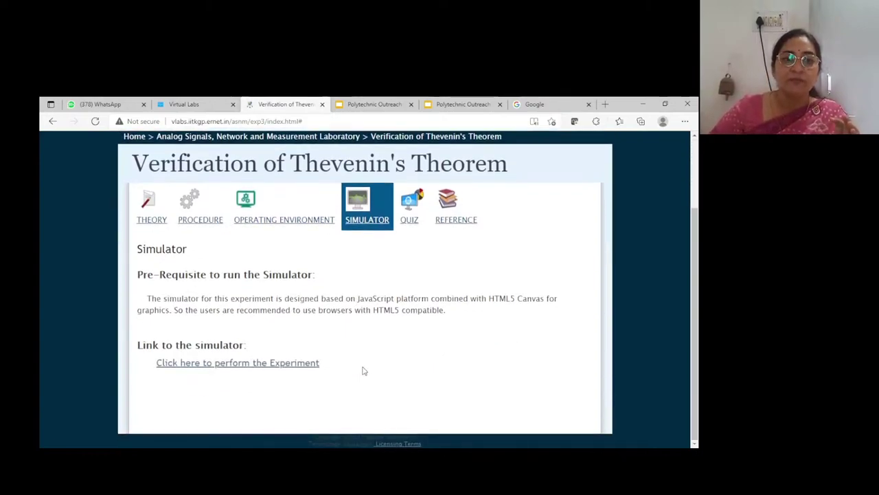
pyautogui.click(232, 364)
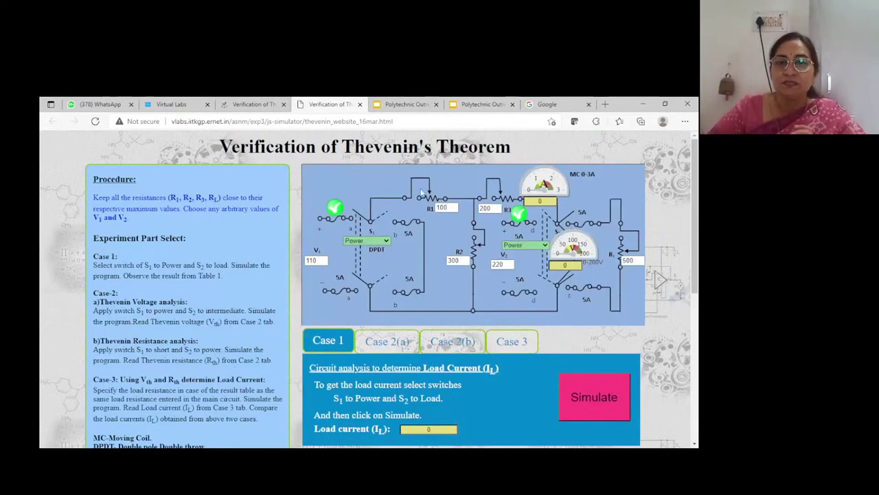
pyautogui.scroll(-1, 473, 288)
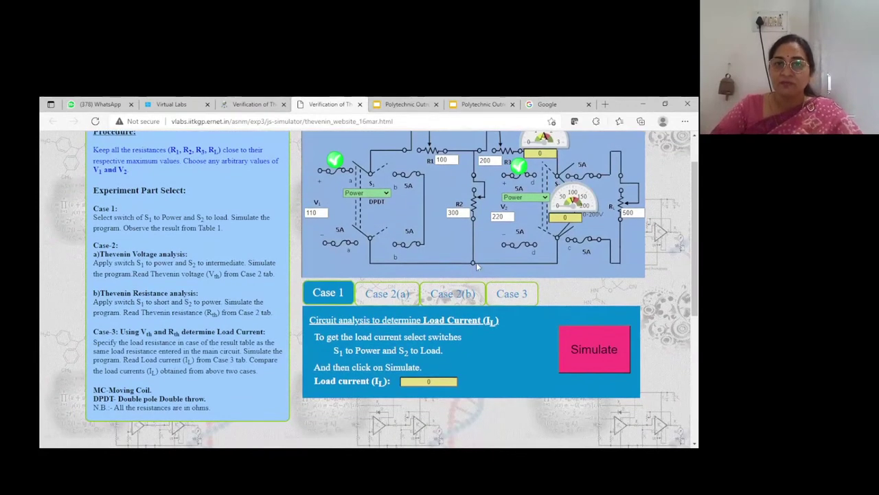
pyautogui.scroll(1, 481, 267)
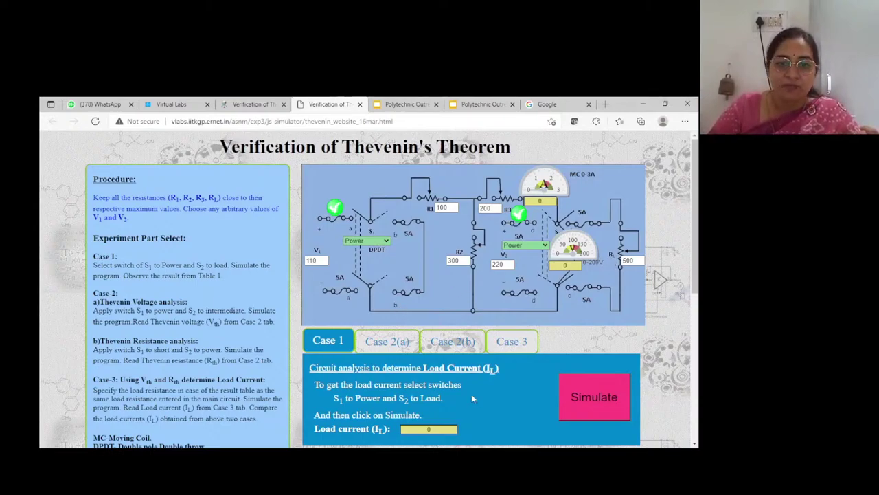
pyautogui.scroll(-1, 355, 397)
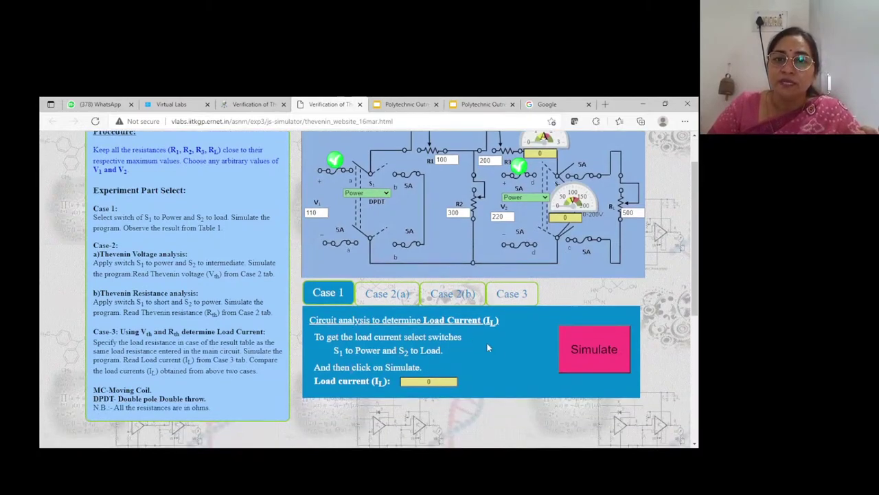
pyautogui.scroll(1, 489, 347)
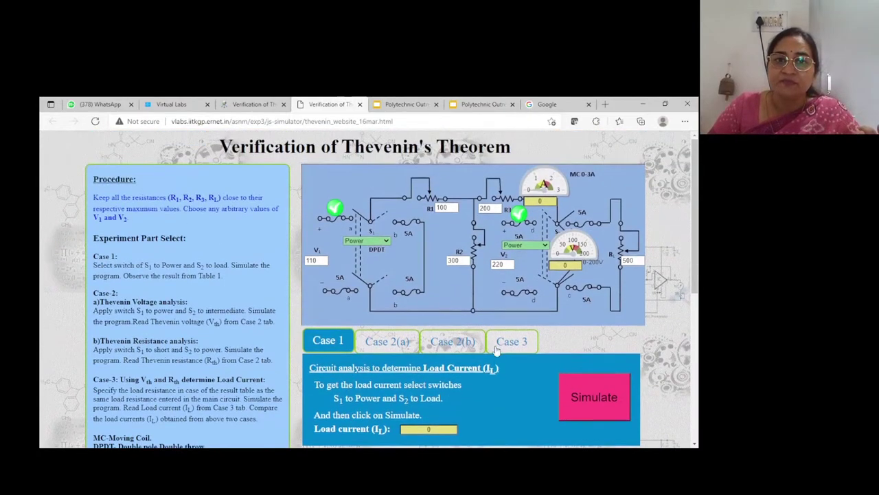
pyautogui.click(453, 210)
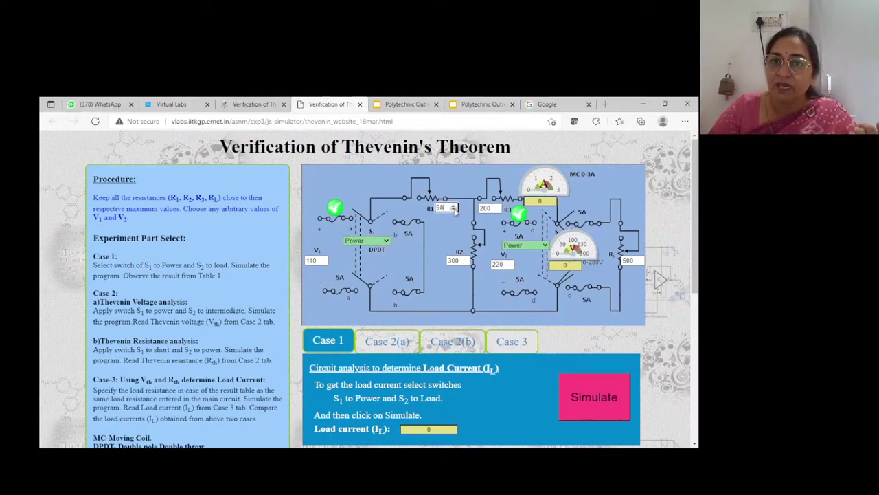
pyautogui.click(454, 204)
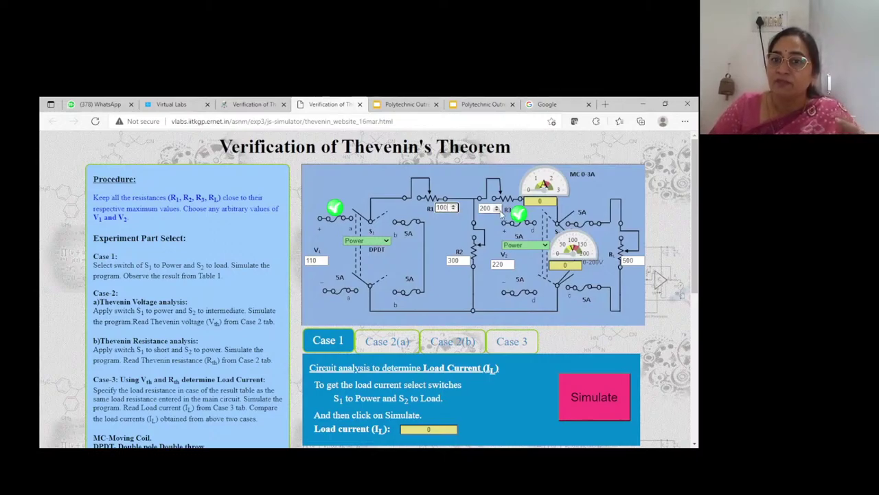
pyautogui.click(510, 266)
pyautogui.click(510, 263)
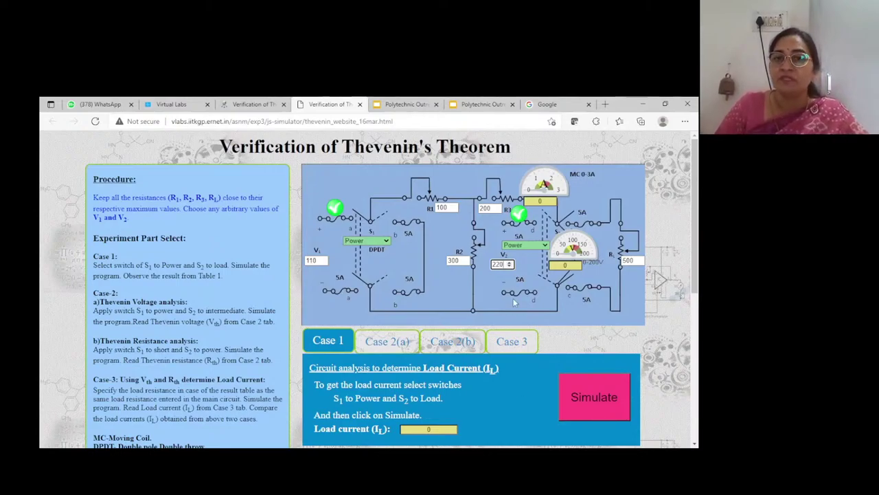
pyautogui.scroll(-1, 510, 401)
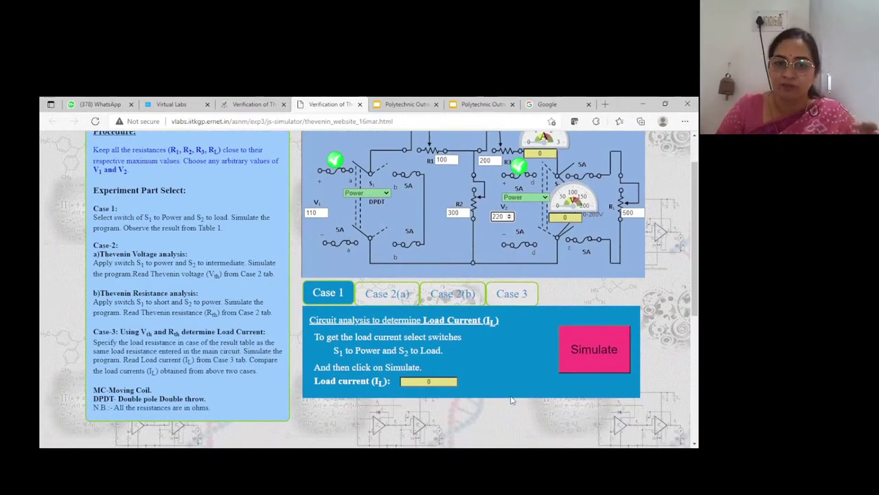
pyautogui.scroll(1, 508, 401)
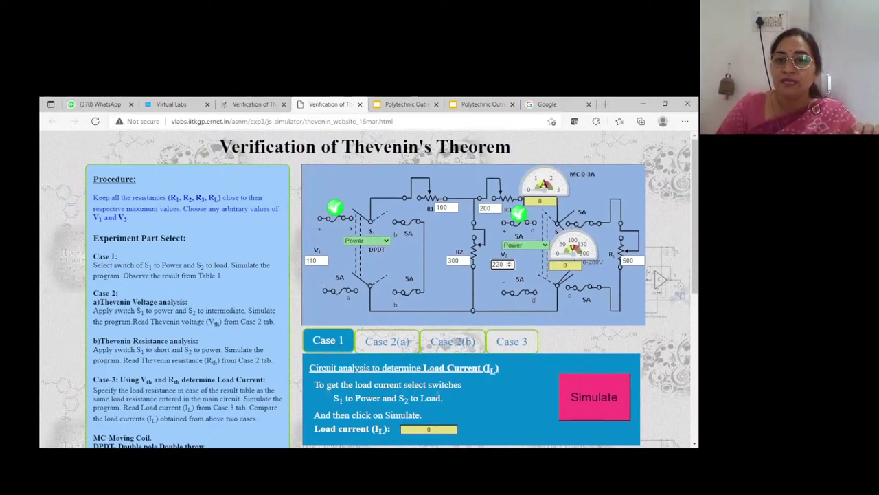
pyautogui.click(388, 249)
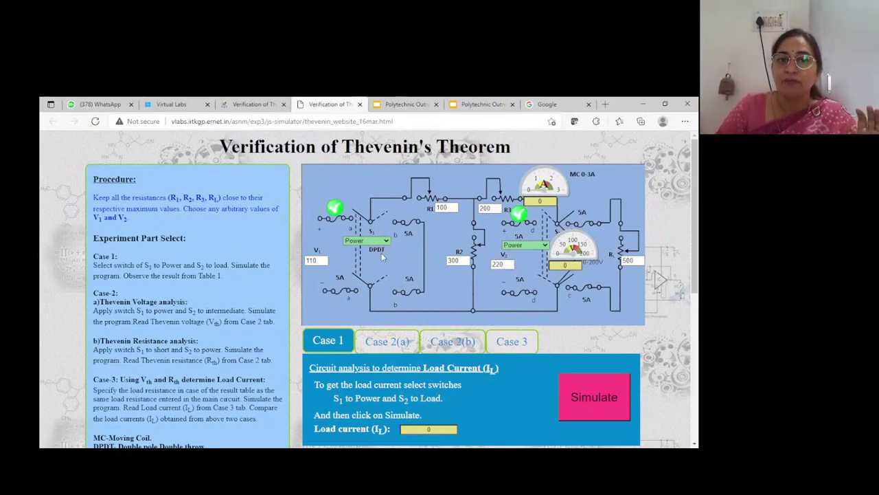
pyautogui.press('Tab')
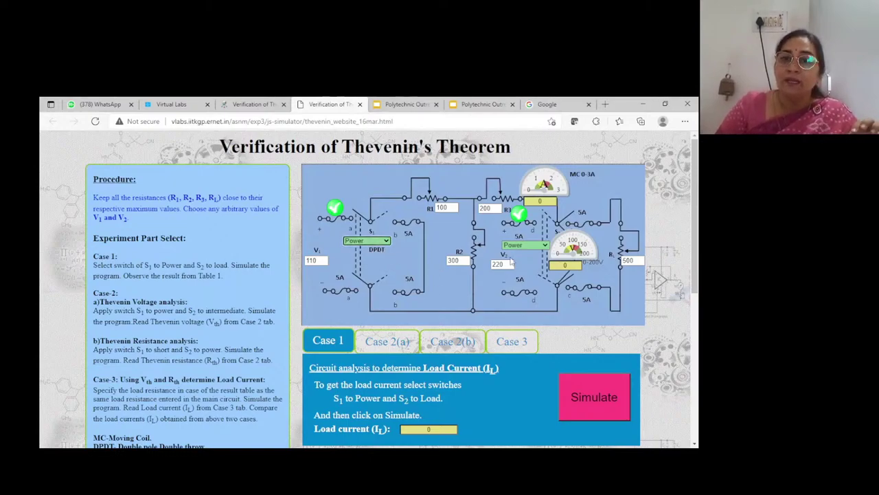
# - Simulate Case 1 with S2 on Load for a load current of 0.10645, then open Case 2(a)
pyautogui.click(547, 252)
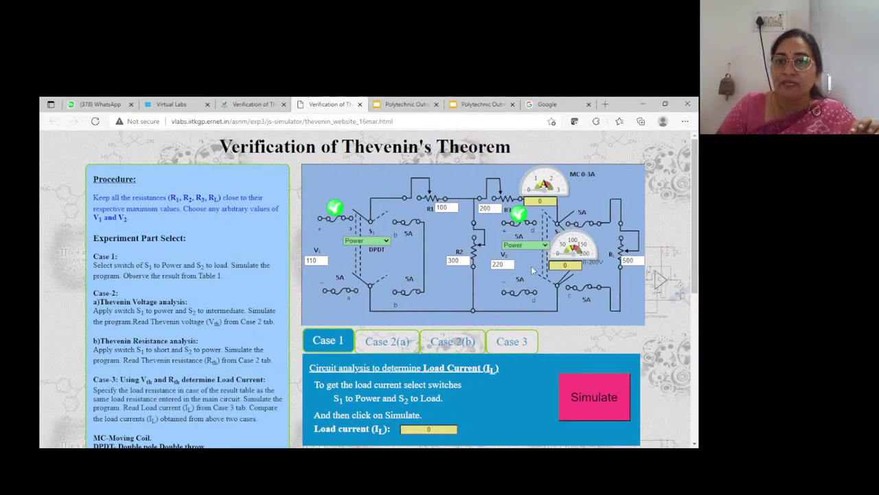
pyautogui.click(534, 269)
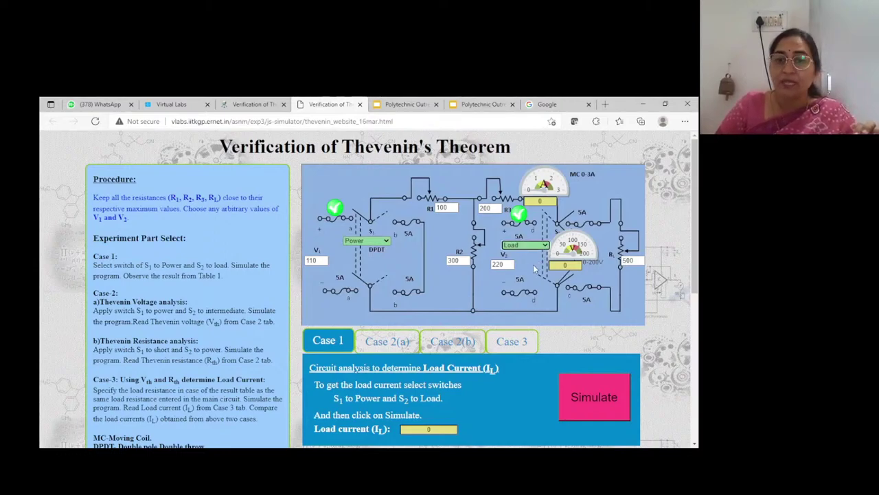
pyautogui.click(602, 390)
pyautogui.scroll(-1, 439, 401)
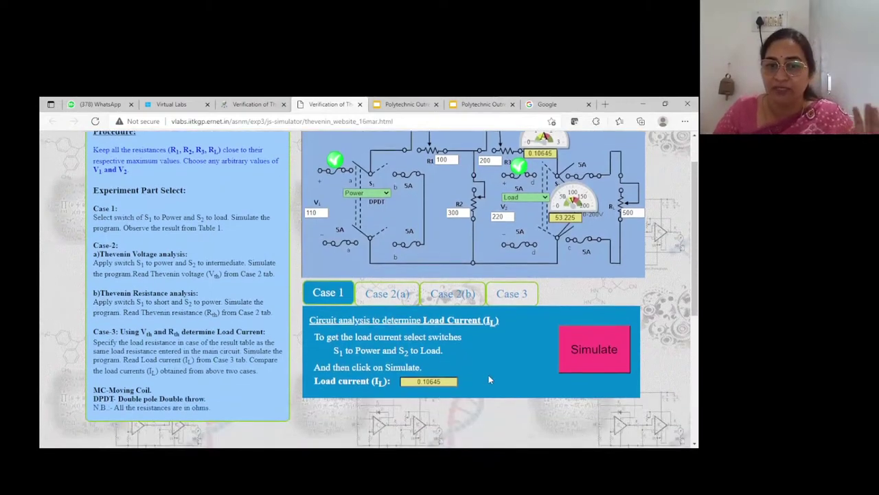
pyautogui.click(387, 293)
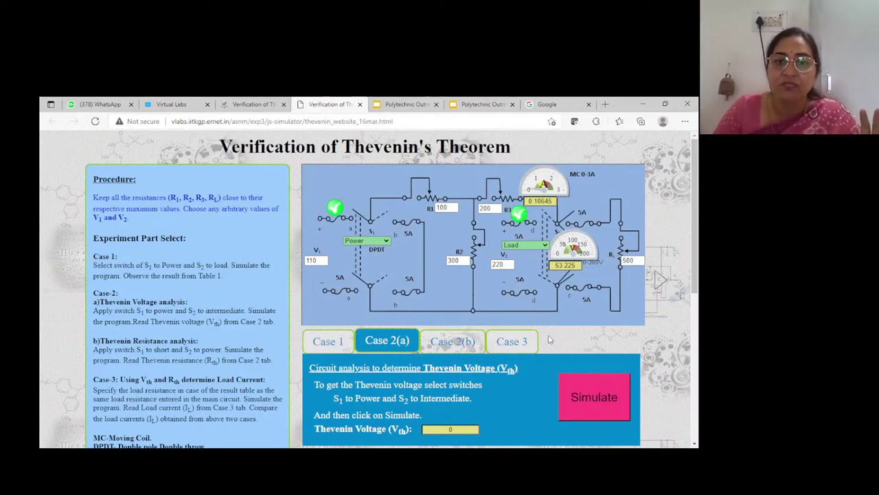
# - Set S2 to Intermediate and simulate Case 2(a), reading a Thevenin voltage of 82.500
pyautogui.scroll(-1, 549, 335)
pyautogui.scroll(1, 449, 354)
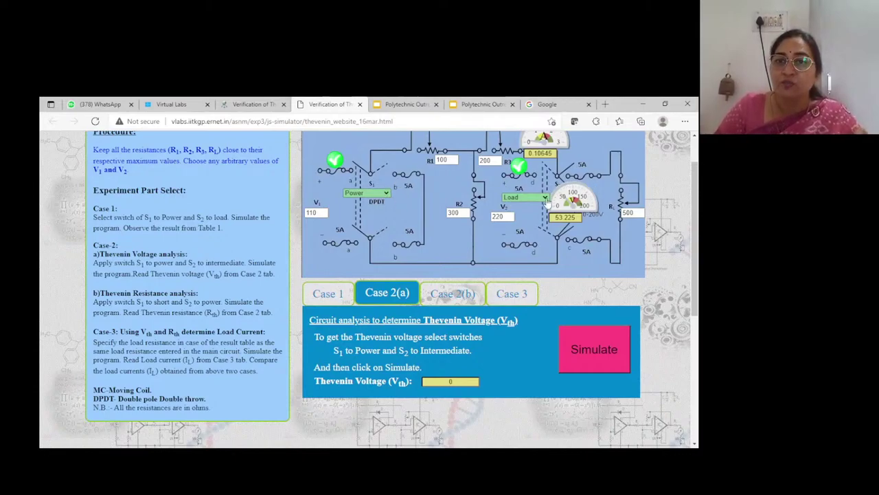
pyautogui.click(546, 199)
pyautogui.click(532, 224)
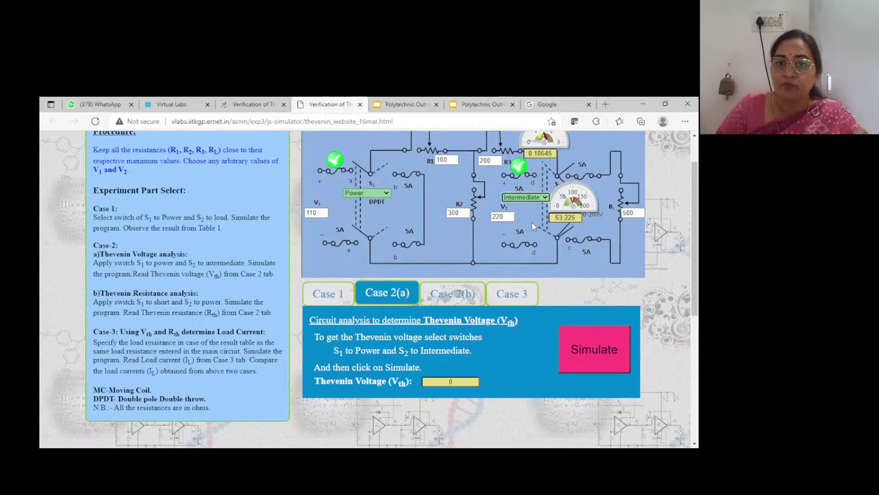
pyautogui.click(595, 351)
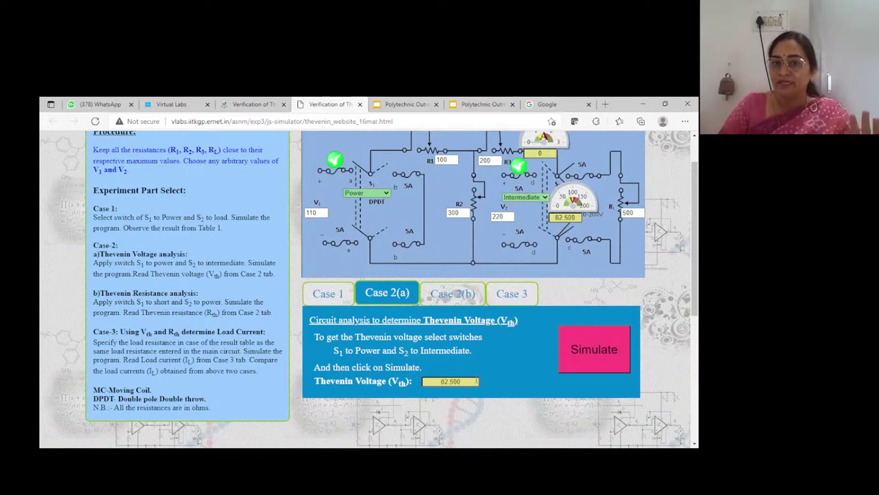
# - On Case 2(b), set S1 to Short and S2 to Power and simulate for Rth 275.00
pyautogui.click(451, 295)
pyautogui.scroll(1, 450, 298)
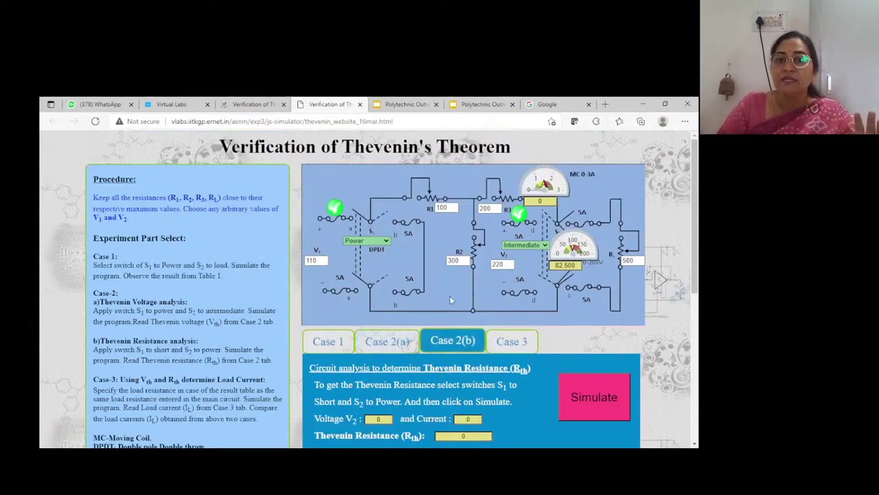
pyautogui.scroll(-2, 450, 300)
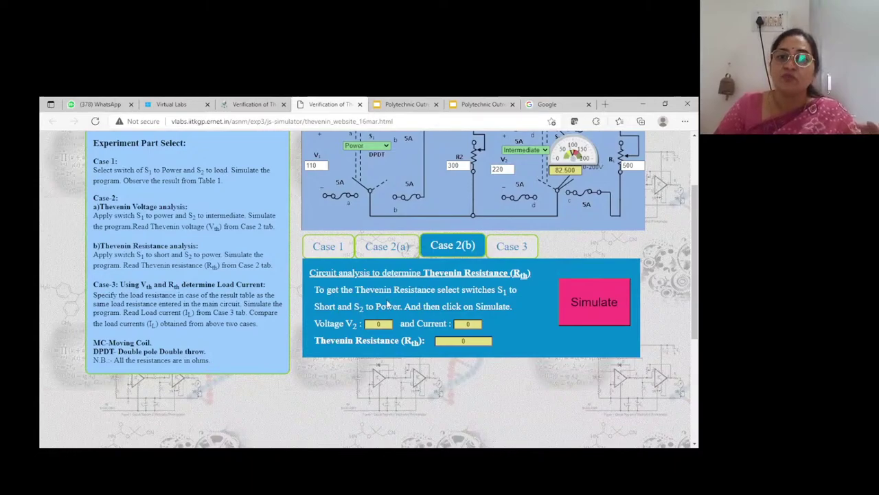
pyautogui.click(373, 164)
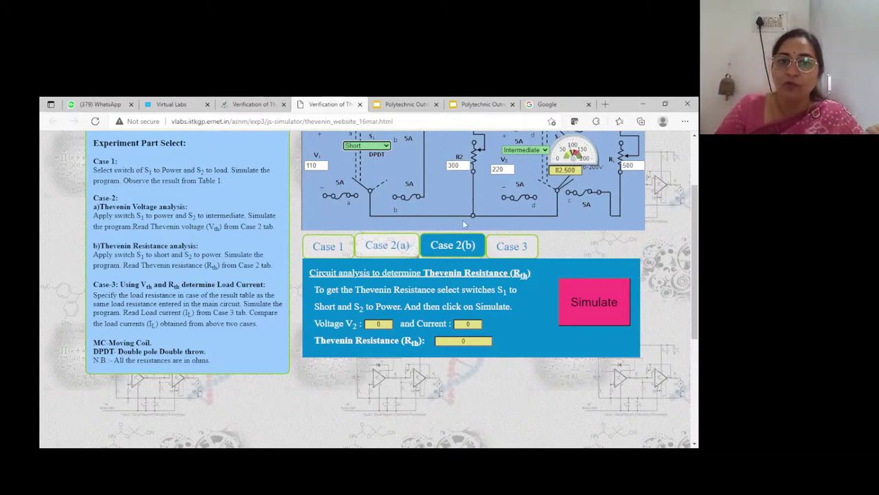
pyautogui.click(548, 150)
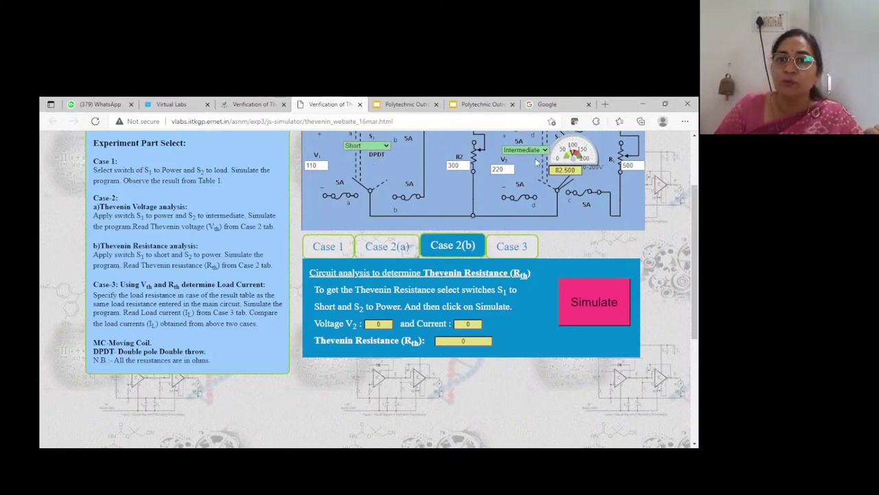
pyautogui.click(538, 162)
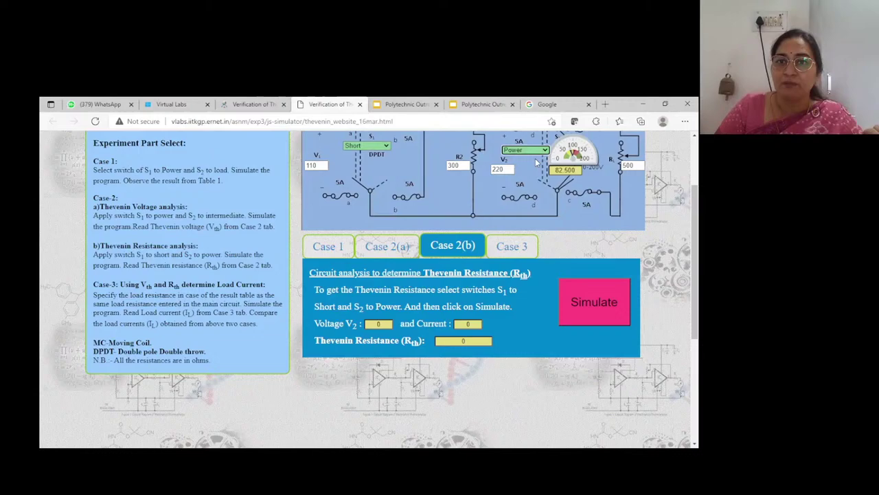
pyautogui.click(594, 301)
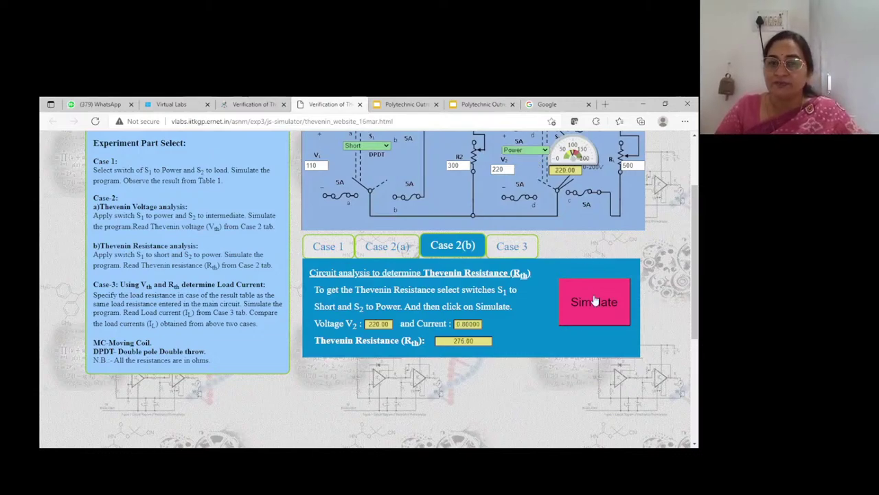
# - Open Case 3 and simulate to get a load current of 0.10645
pyautogui.click(501, 249)
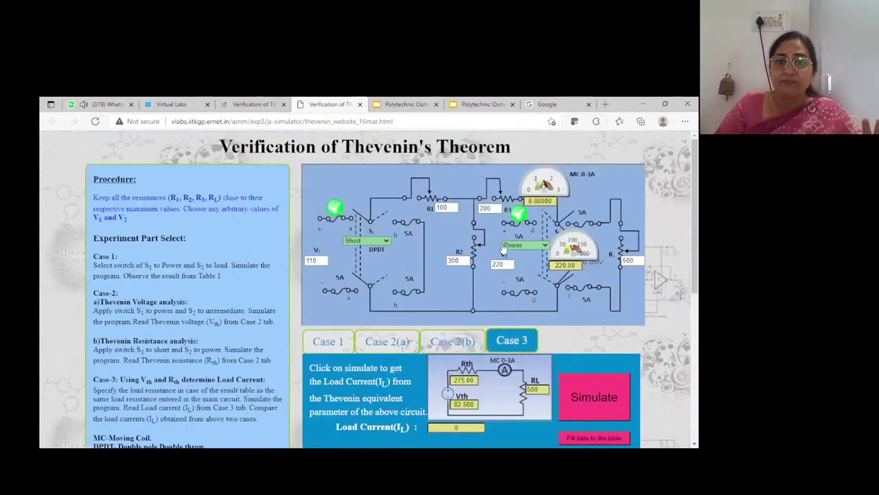
pyautogui.scroll(-3, 547, 412)
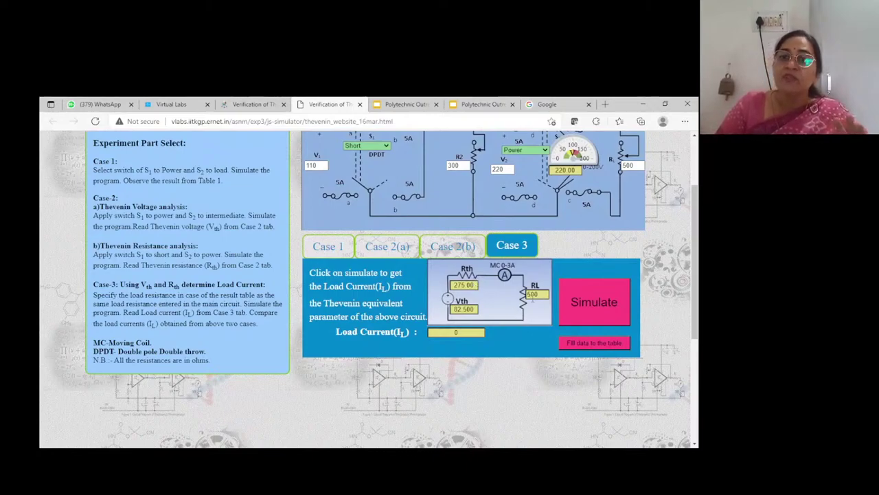
pyautogui.click(599, 302)
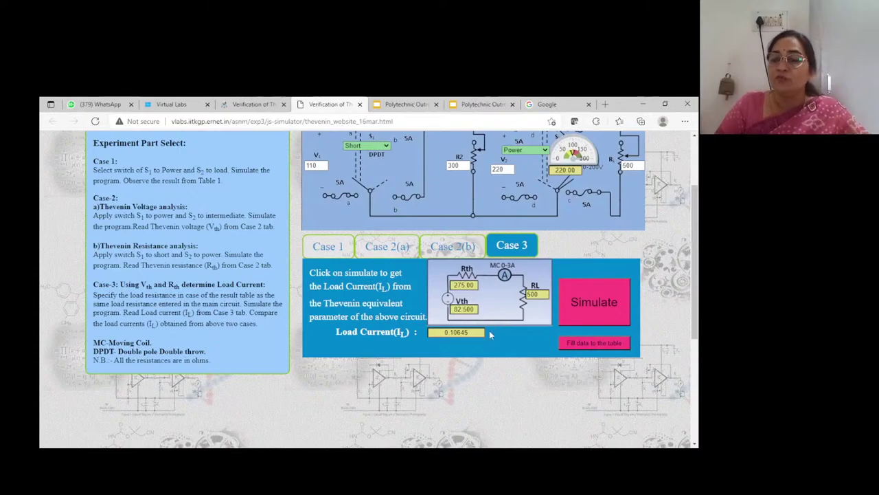
# - Fill the results into the observation table's first row and review the table
pyautogui.click(594, 342)
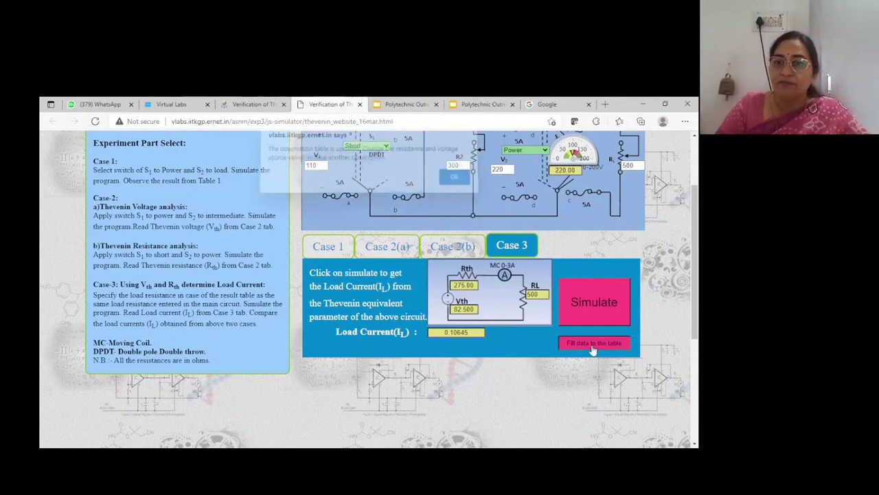
pyautogui.click(457, 183)
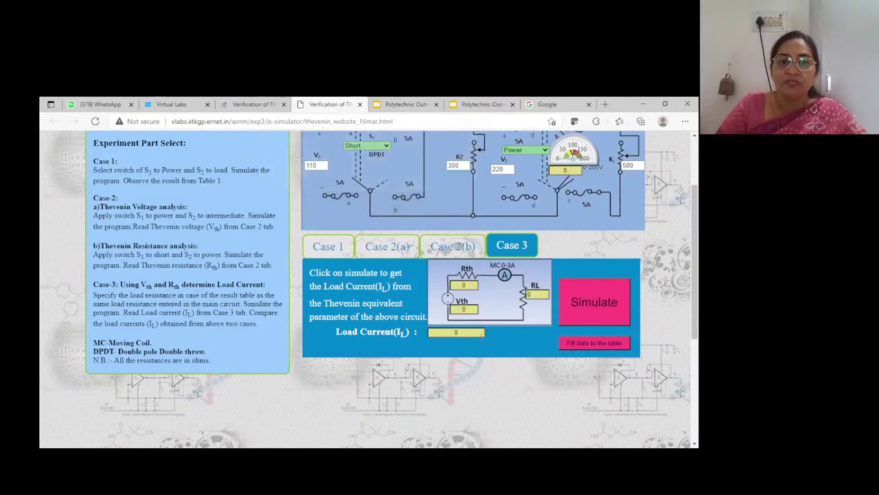
pyautogui.scroll(-3, 480, 340)
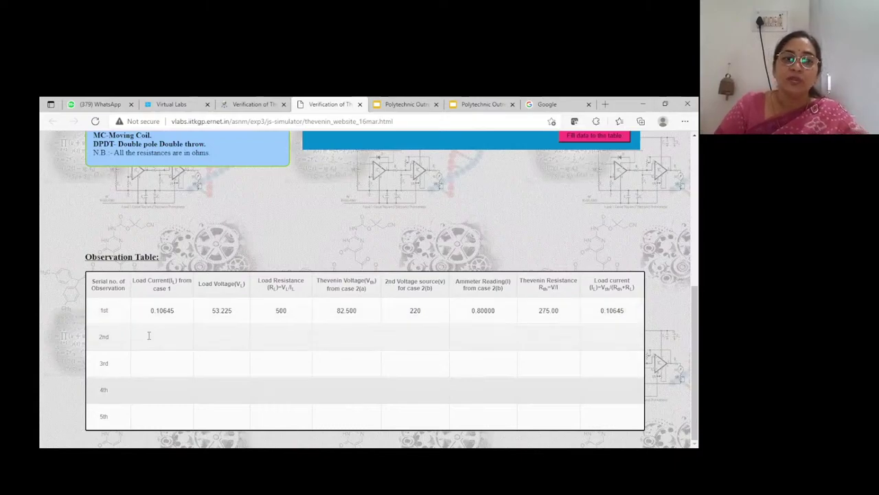
pyautogui.scroll(2, 306, 308)
pyautogui.scroll(3, 311, 303)
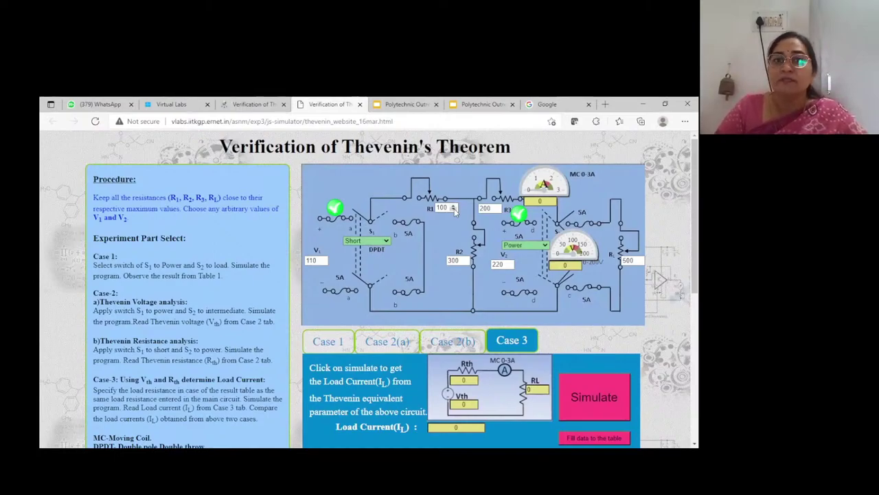
# - Return to the Thevenin experiment page and start its quiz
pyautogui.click(263, 105)
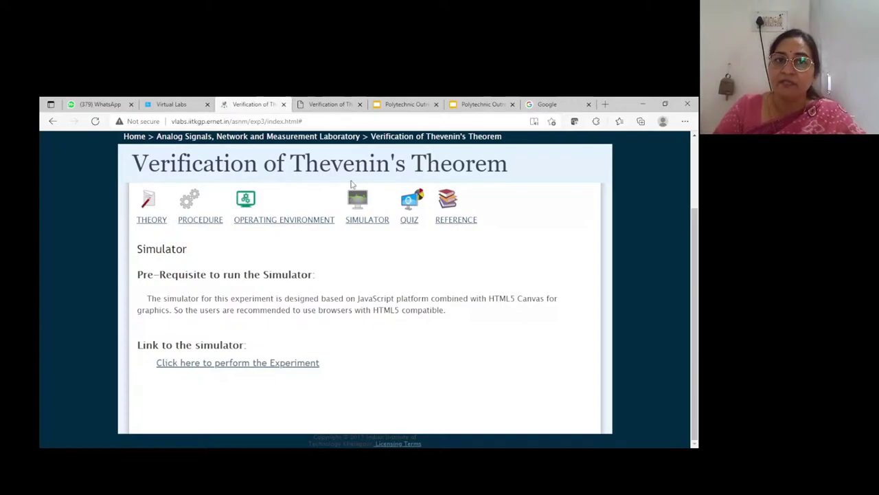
pyautogui.click(409, 226)
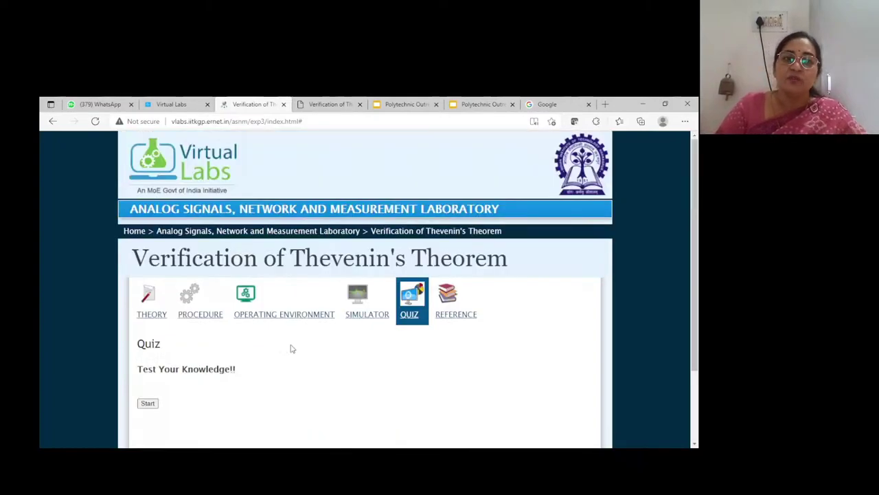
pyautogui.scroll(-2, 290, 348)
pyautogui.click(147, 312)
# - Scroll through the quiz questions on Thevenin equivalent circuits and resistor currents
pyautogui.scroll(-1, 334, 337)
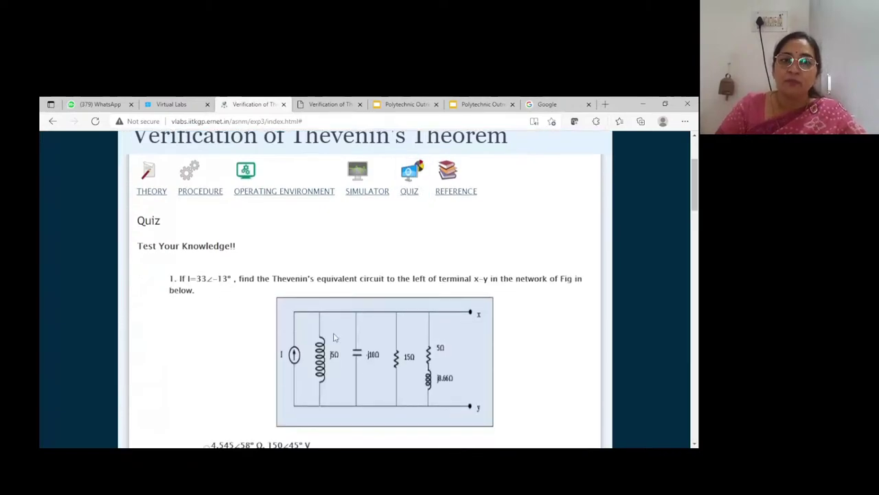
pyautogui.scroll(-2, 334, 337)
pyautogui.scroll(-3, 377, 334)
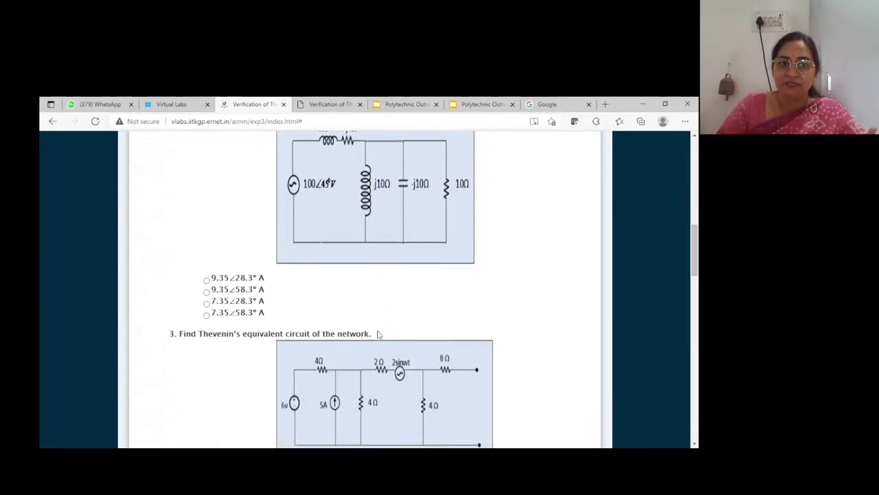
pyautogui.scroll(-5, 377, 334)
pyautogui.scroll(-2, 261, 327)
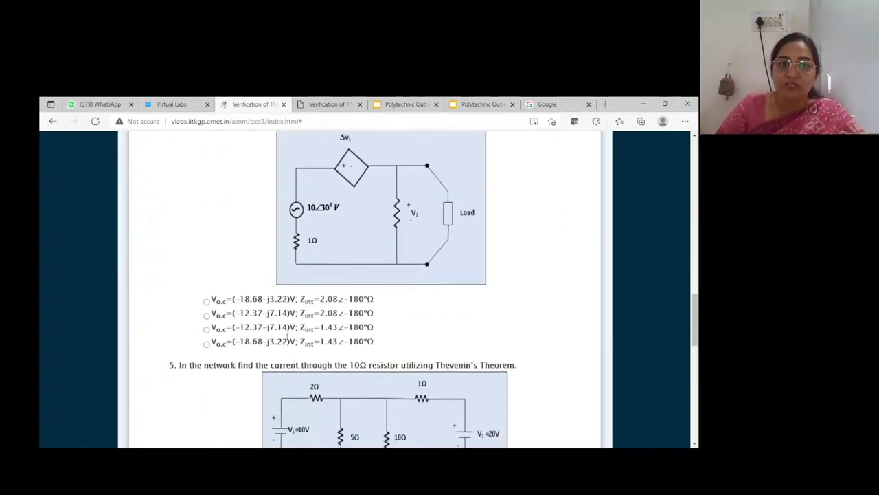
pyautogui.scroll(-8, 287, 334)
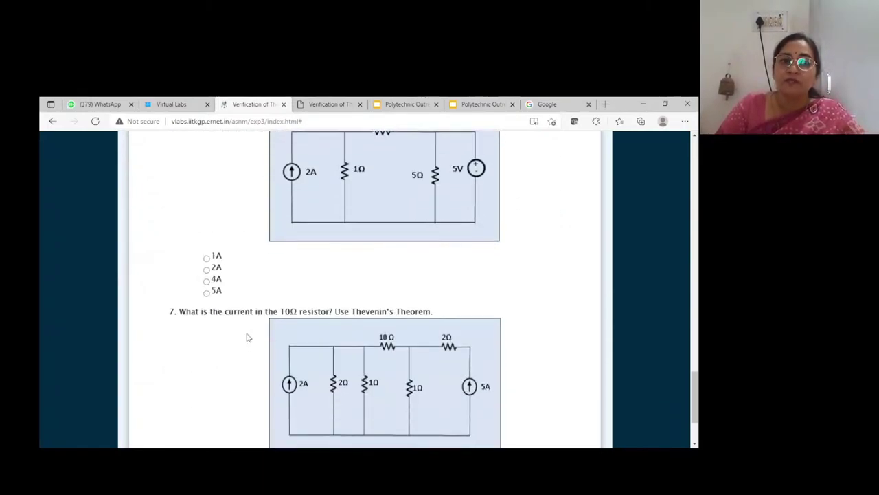
pyautogui.scroll(-3, 248, 336)
pyautogui.scroll(4, 441, 302)
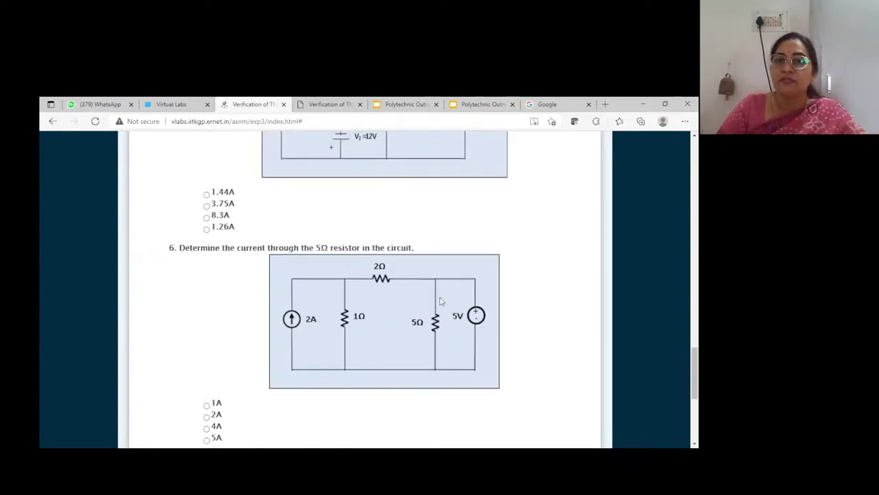
pyautogui.scroll(12, 441, 303)
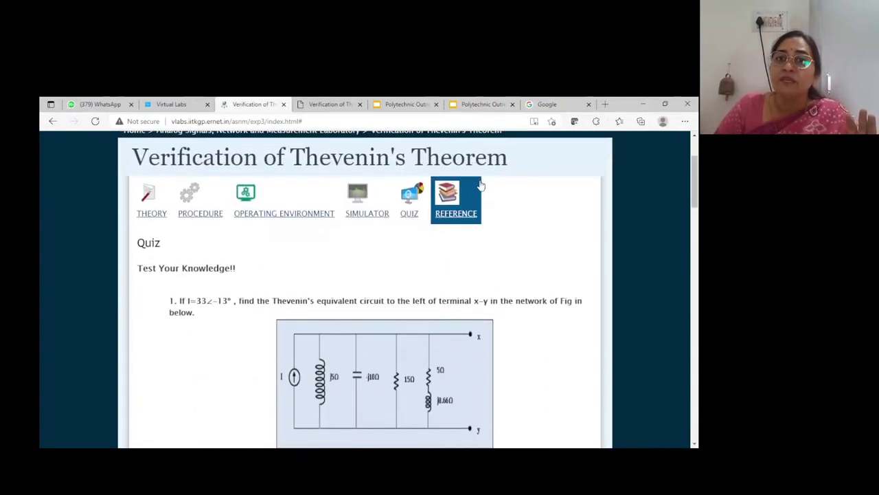
# - Look over the Thevenin experiment's reference list
pyautogui.click(449, 219)
pyautogui.scroll(-3, 443, 336)
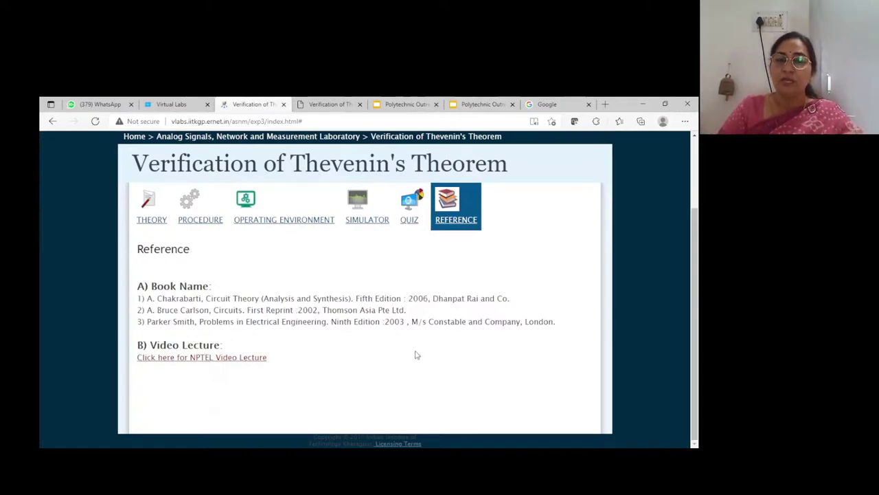
pyautogui.scroll(2, 416, 356)
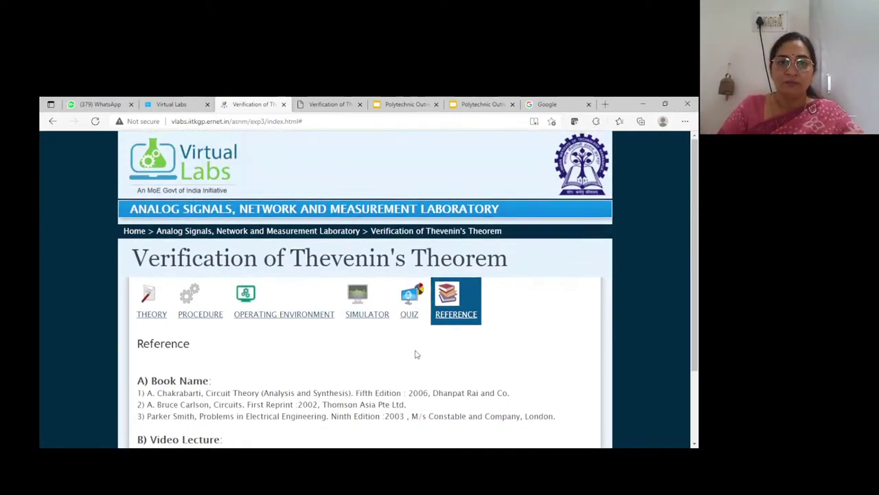
# - Go back to the lab home page and show its list of experiments
pyautogui.click(53, 122)
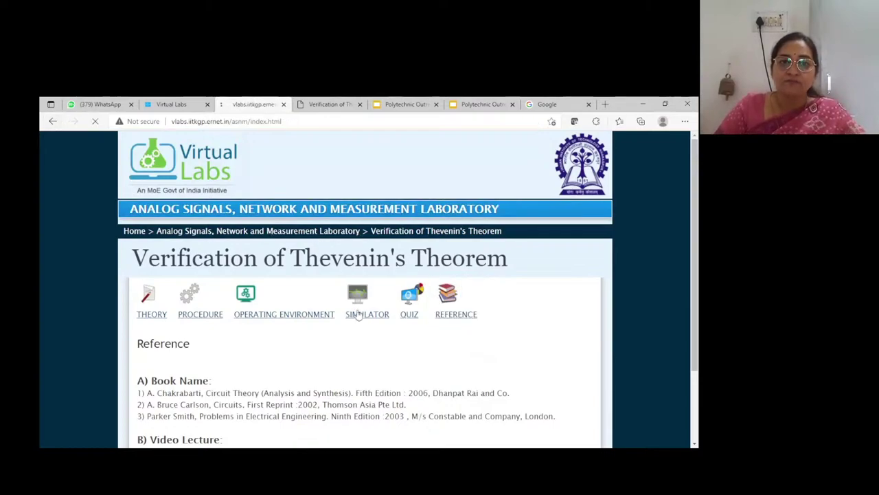
pyautogui.click(252, 347)
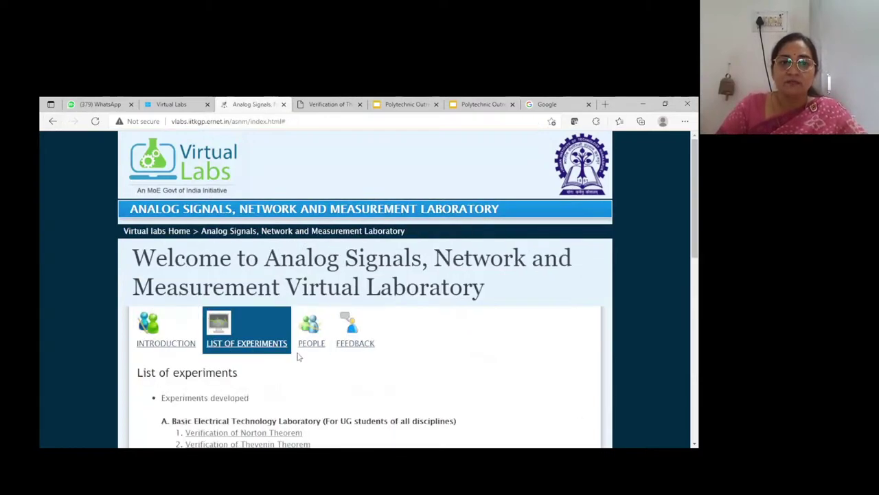
pyautogui.scroll(-3, 299, 356)
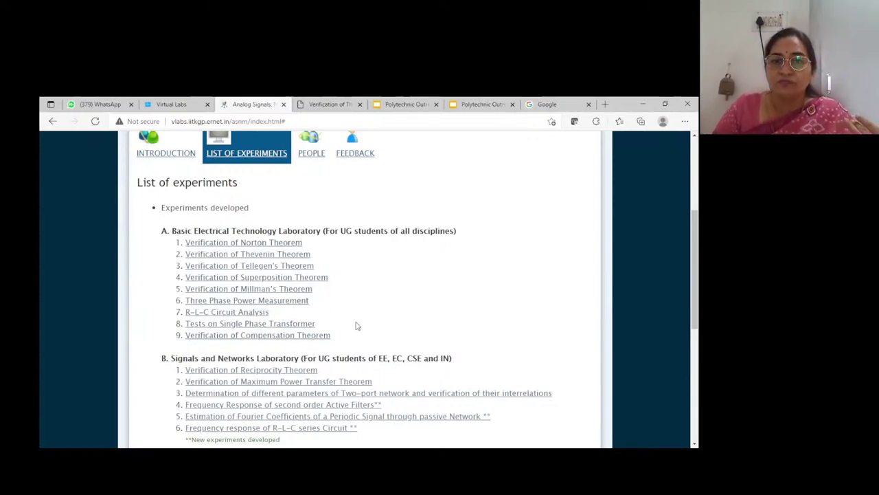
pyautogui.scroll(2, 380, 318)
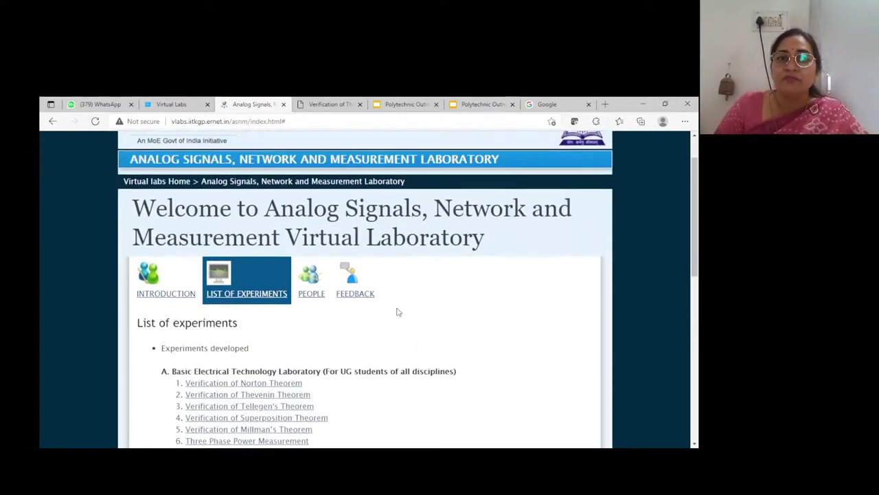
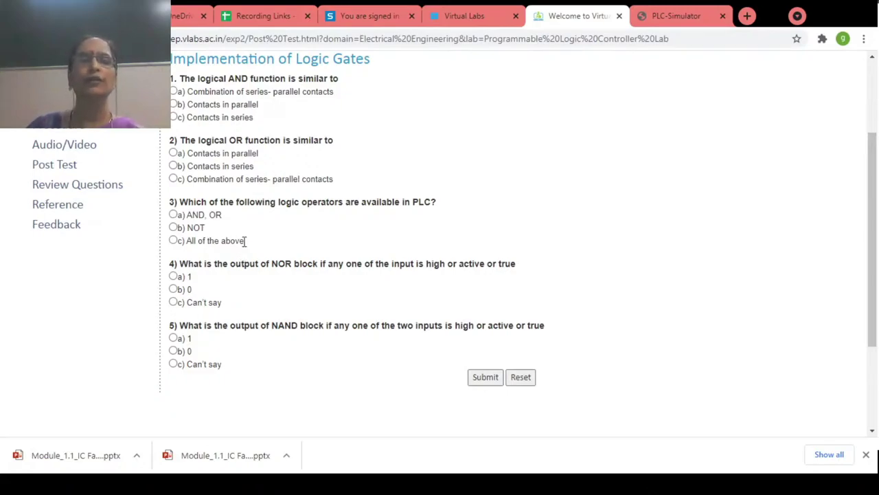
# - Browse the logic gates experiment's review questions and reference book list
pyautogui.click(96, 192)
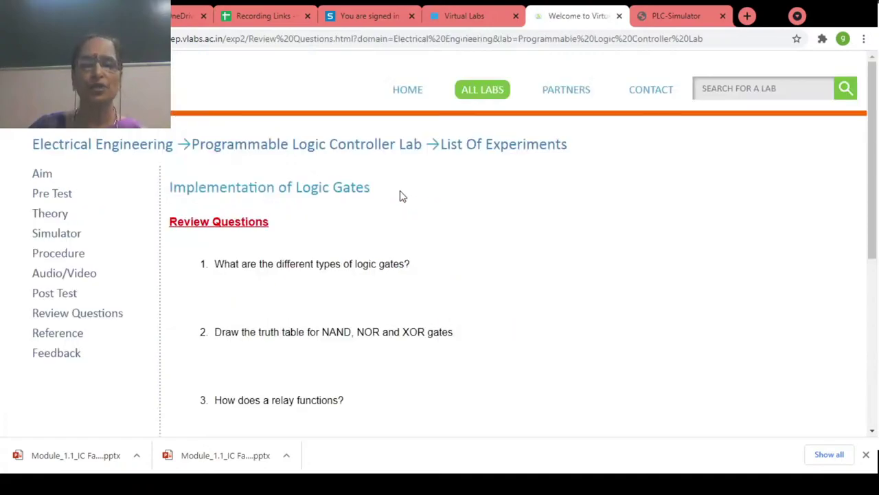
pyautogui.scroll(-1, 400, 195)
pyautogui.scroll(-1, 401, 196)
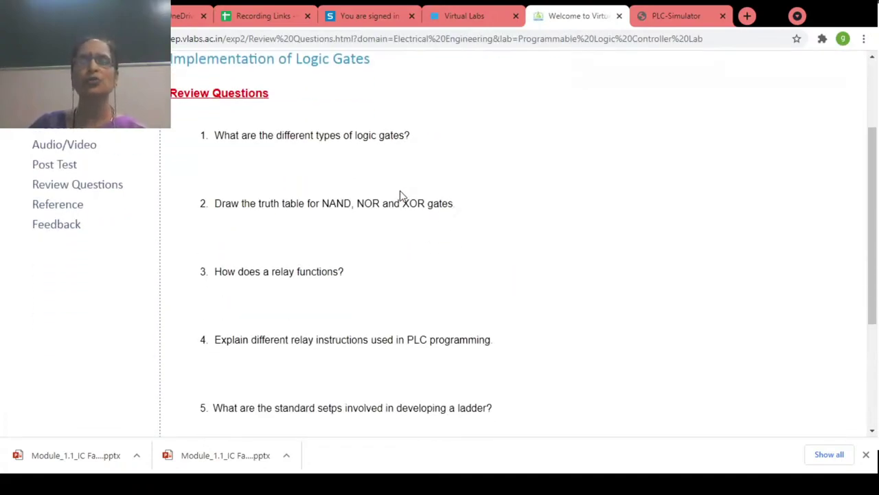
pyautogui.scroll(-1, 401, 196)
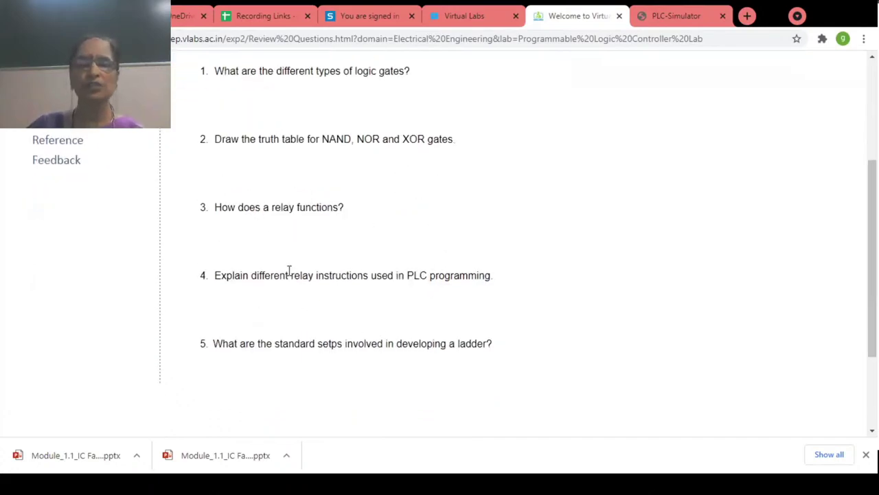
pyautogui.click(63, 143)
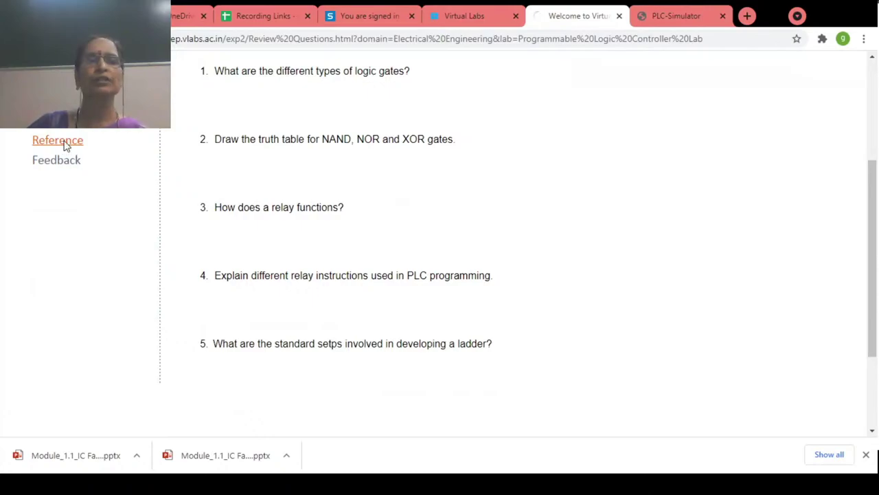
pyautogui.scroll(-1, 318, 266)
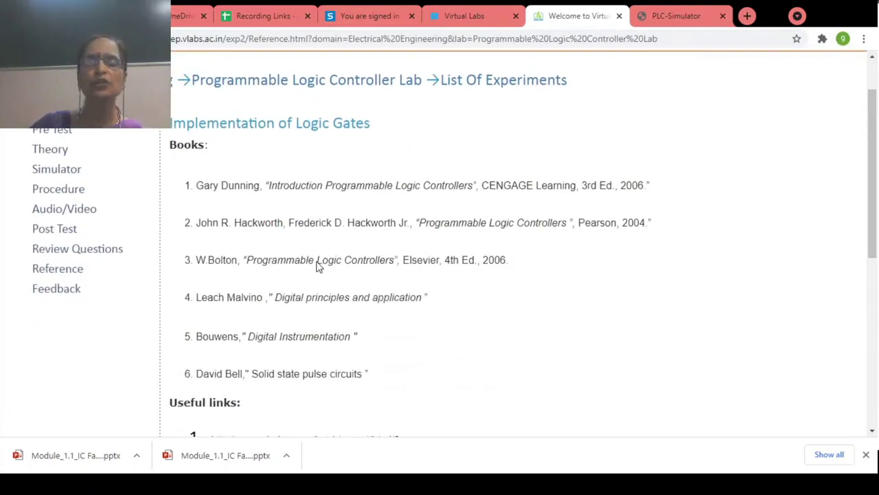
# - Check the Feedback page, then scroll the Procedure page down to the simulator screenshot
pyautogui.click(70, 294)
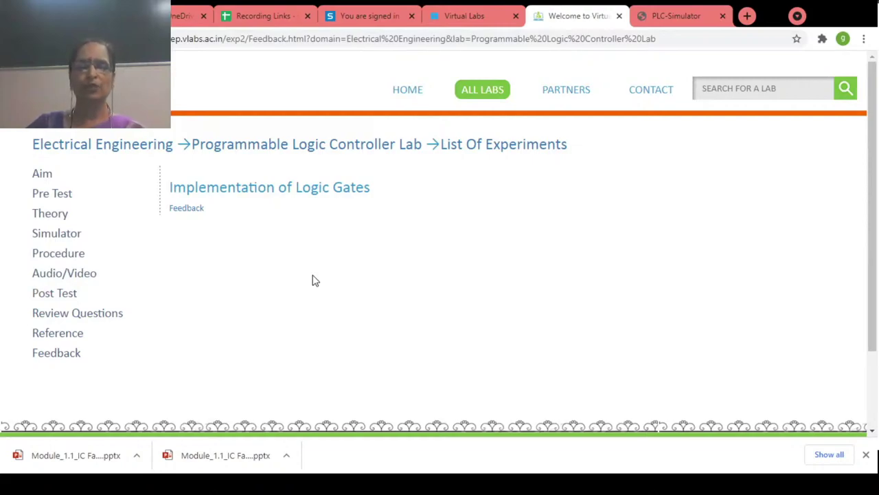
pyautogui.click(62, 254)
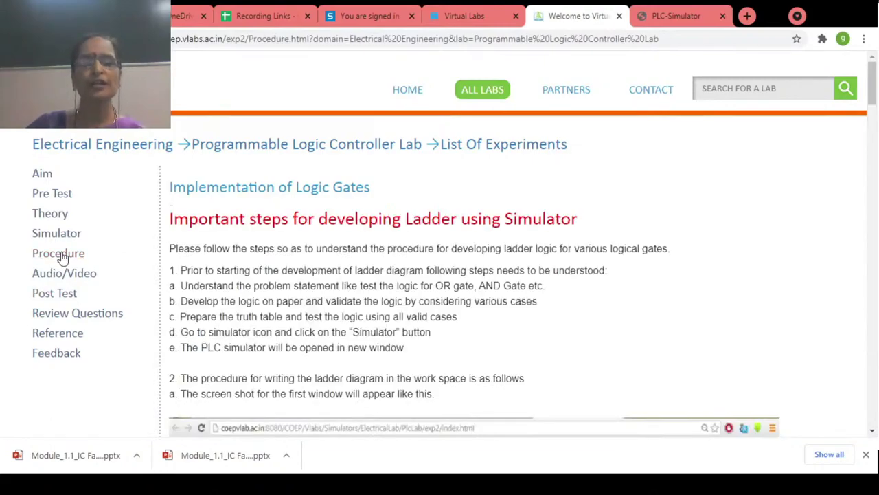
pyautogui.scroll(-2, 491, 242)
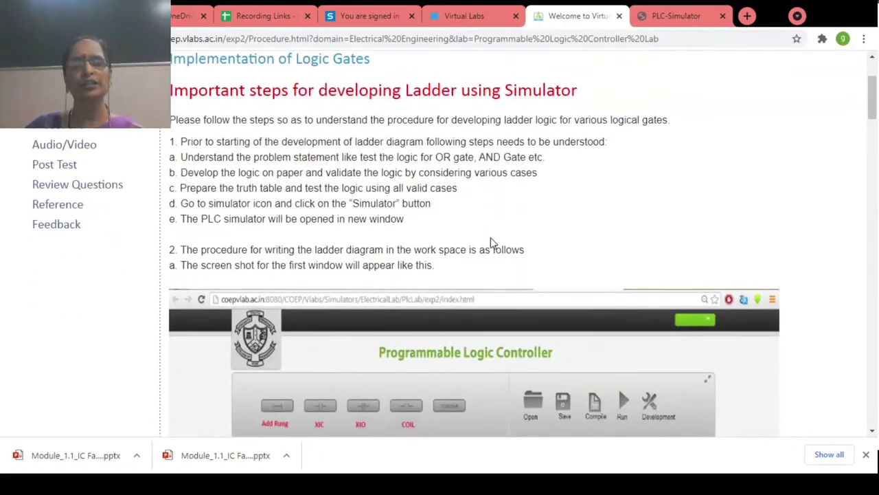
pyautogui.scroll(-1, 491, 241)
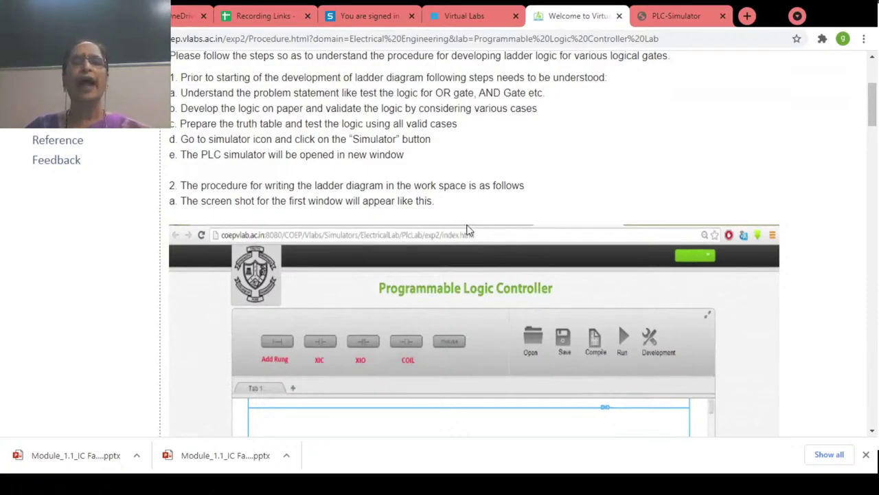
# - Recheck the procedure steps, then return to the PLC-Simulator tab's empty ladder with only END
pyautogui.click(666, 17)
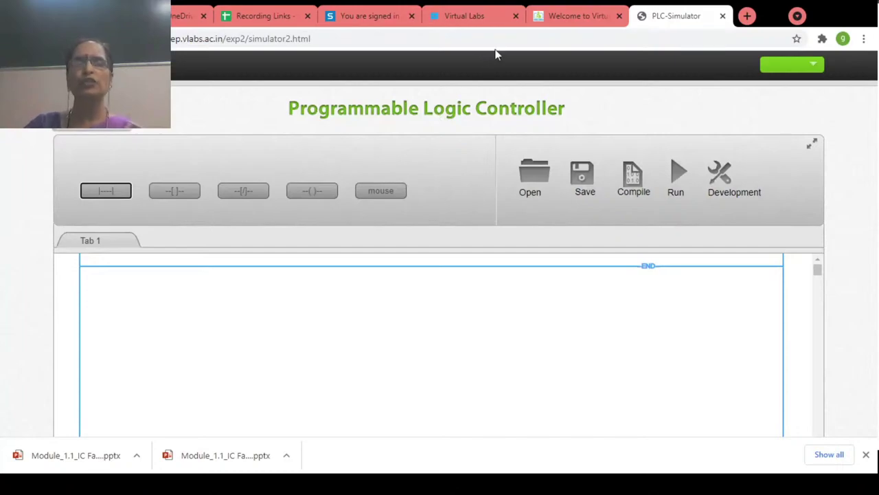
pyautogui.click(581, 17)
pyautogui.scroll(1, 451, 184)
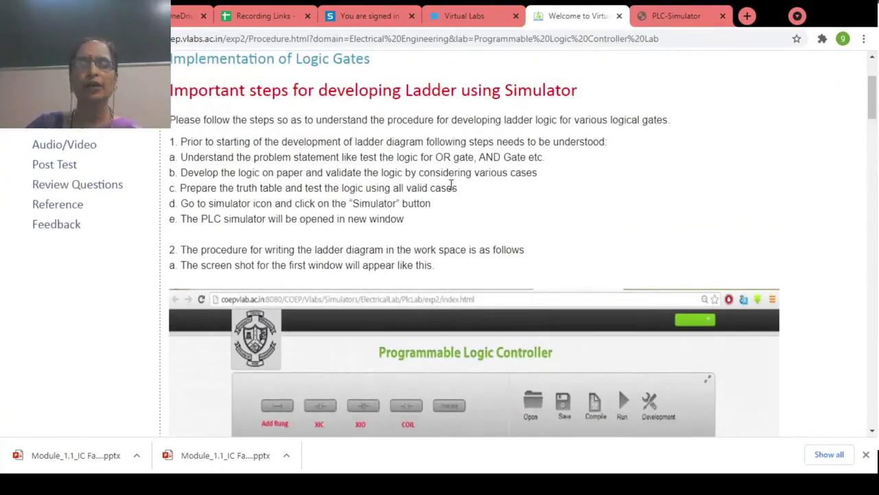
pyautogui.scroll(-7, 451, 185)
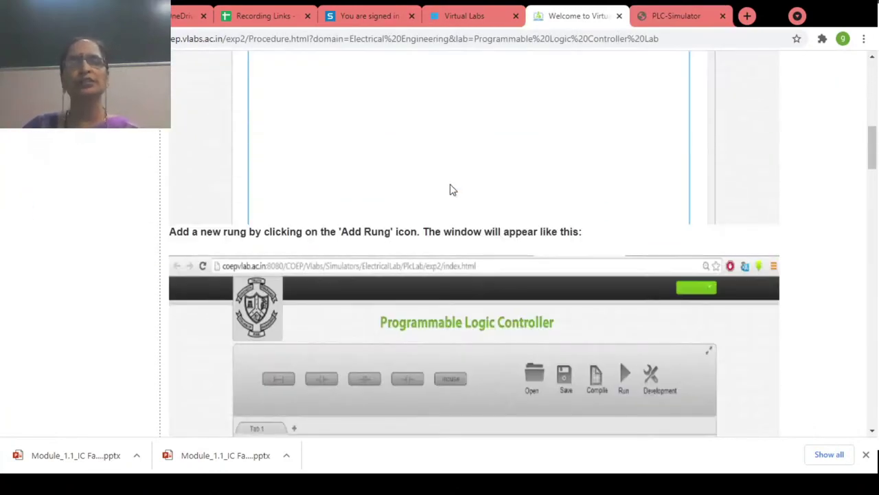
pyautogui.click(666, 15)
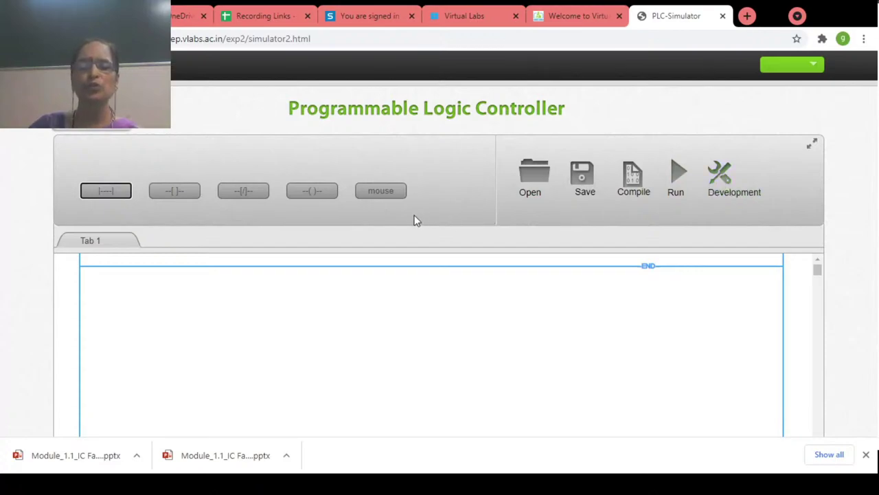
# - Add rung 0 and place two normally open contacts in series on it
pyautogui.click(107, 194)
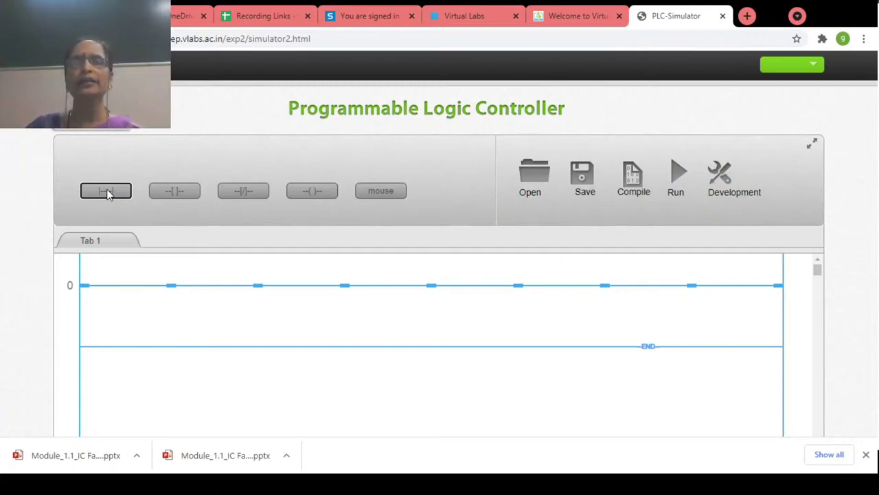
pyautogui.click(174, 193)
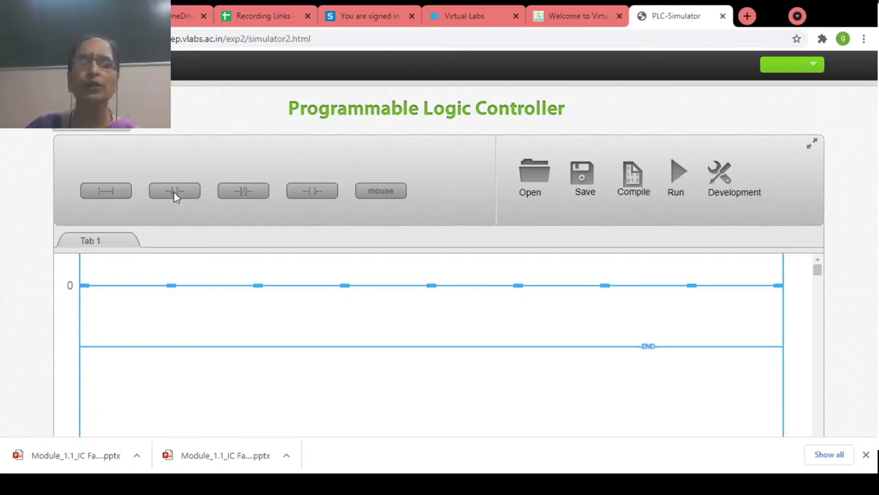
pyautogui.click(124, 292)
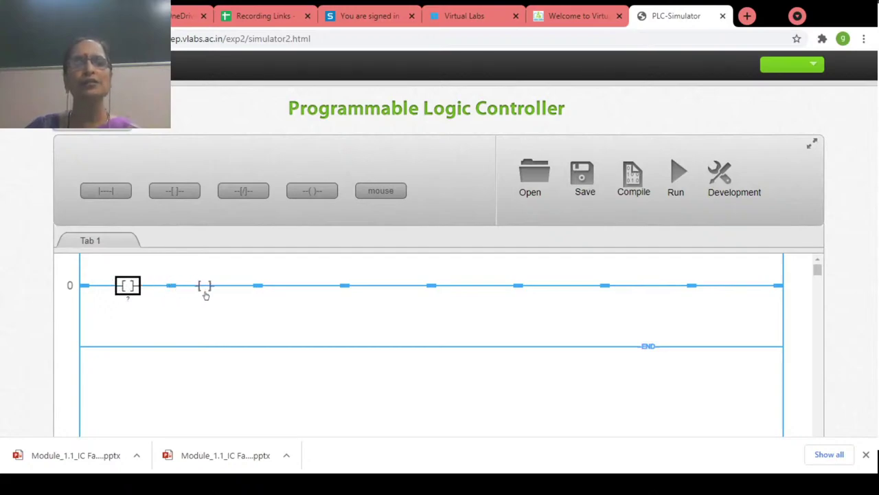
pyautogui.click(205, 295)
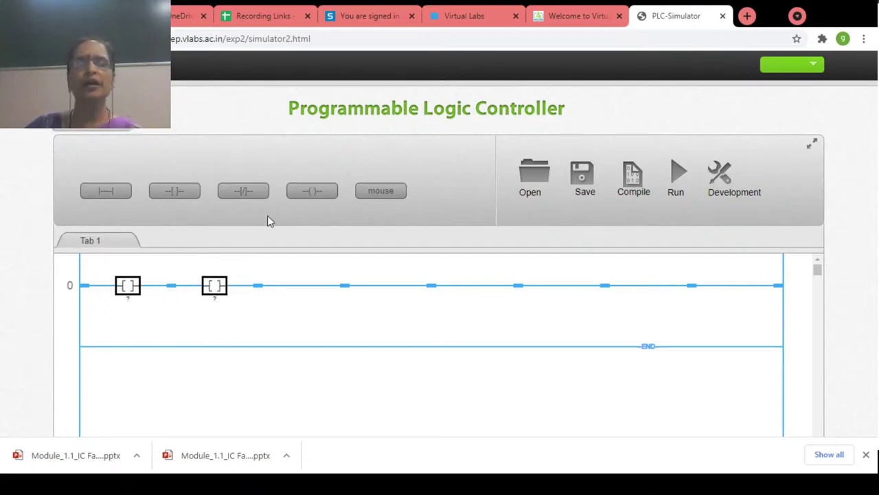
# - Place an output coil at the end of rung 0 after dismissing the mid-rung warning
pyautogui.click(310, 192)
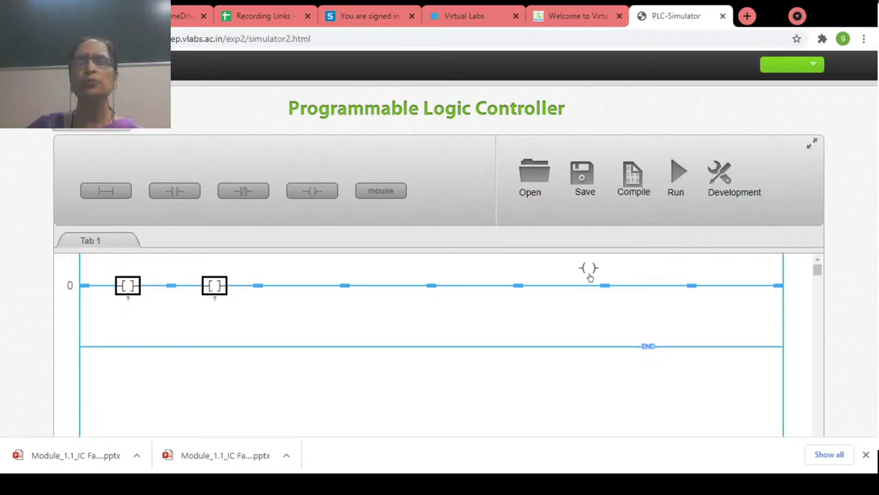
pyautogui.click(653, 295)
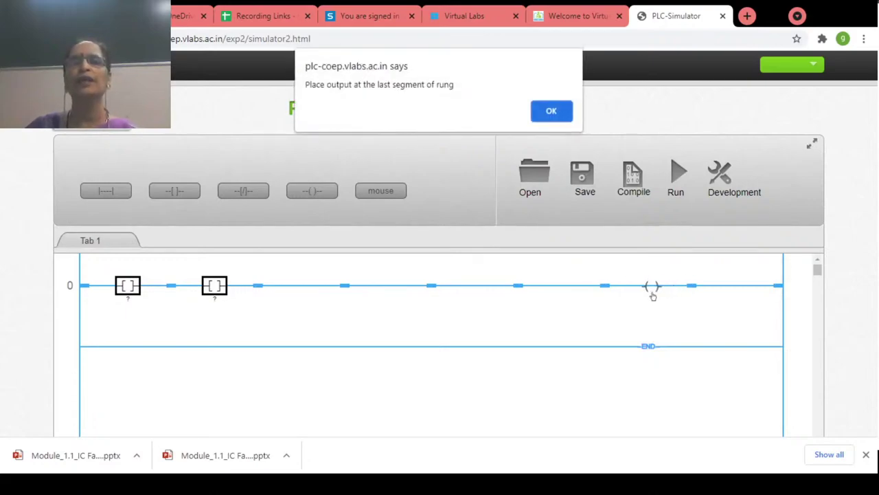
pyautogui.click(562, 112)
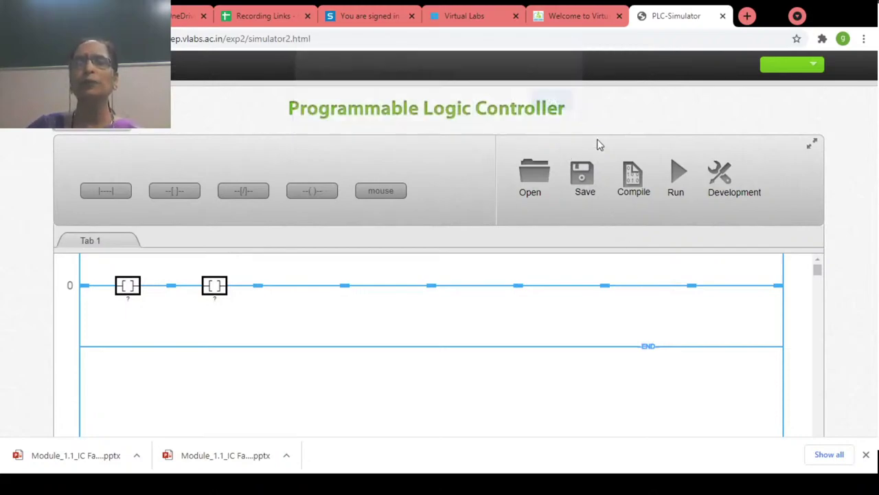
pyautogui.click(736, 294)
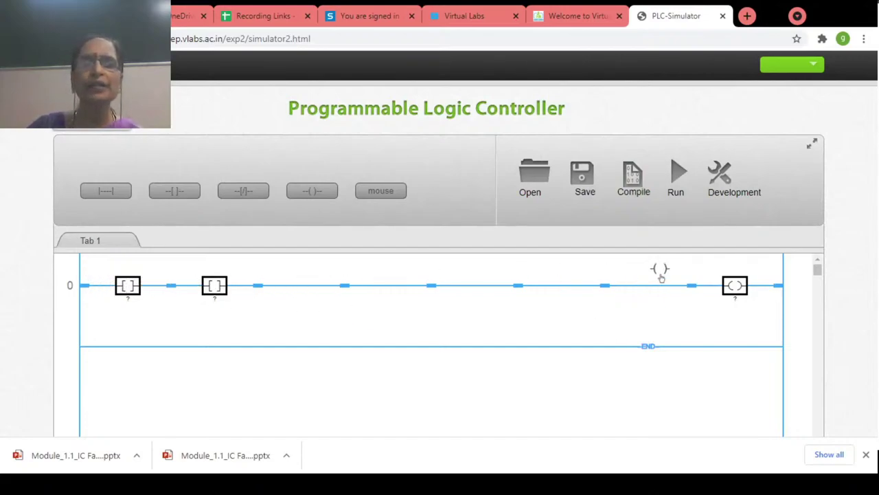
# - Label rung 0's two contacts A and B
pyautogui.click(379, 190)
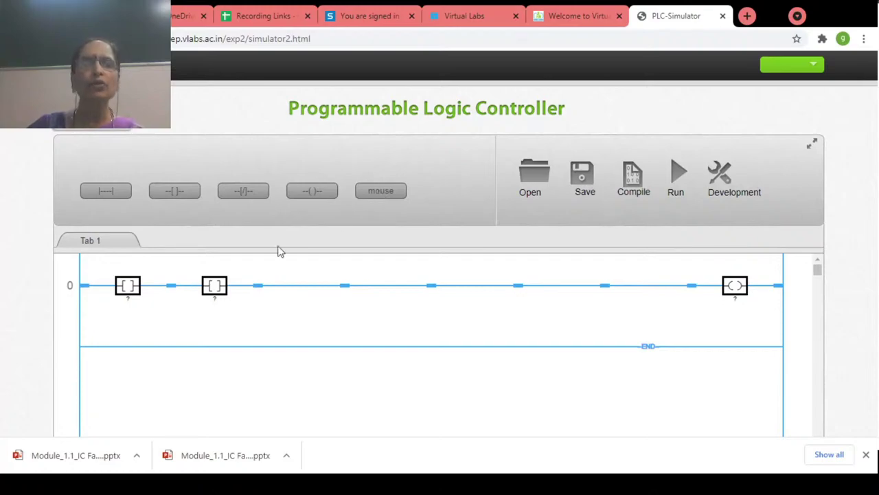
pyautogui.click(128, 289)
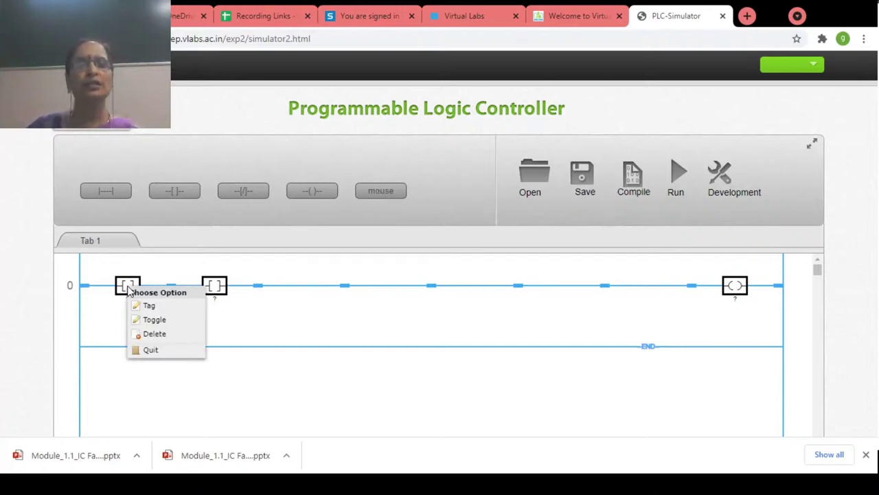
pyautogui.click(140, 306)
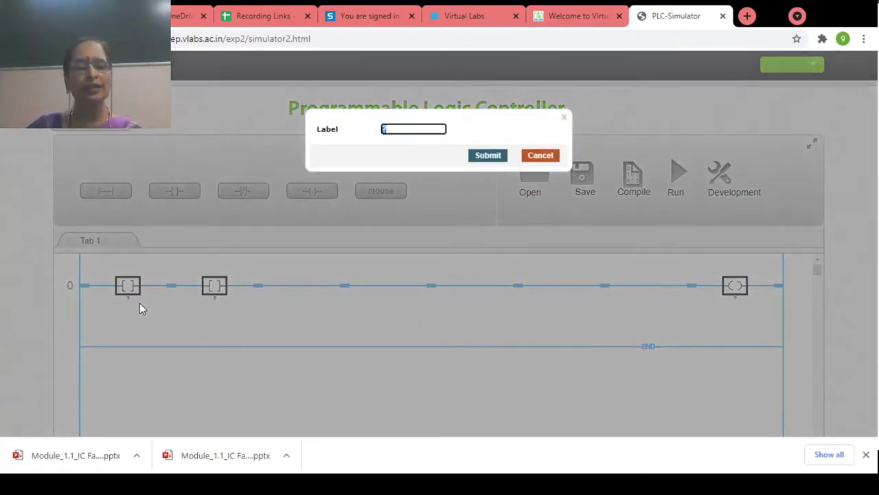
pyautogui.write('A')
pyautogui.click(489, 156)
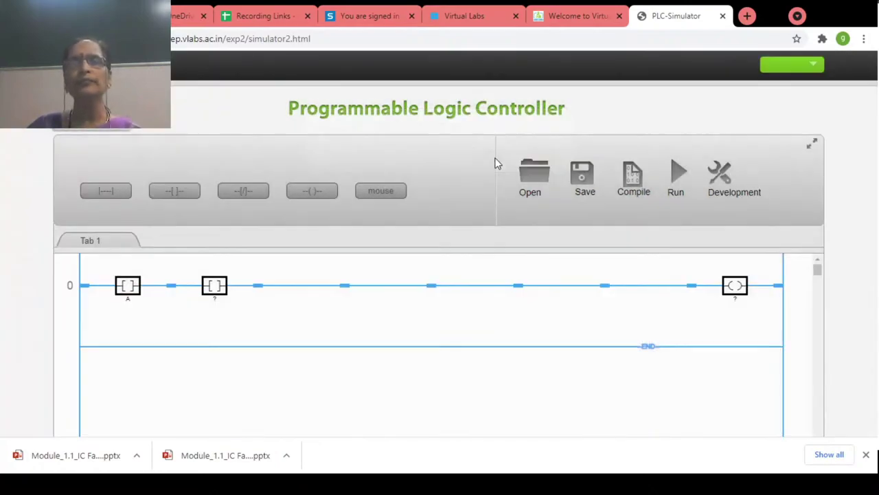
pyautogui.rightClick(218, 286)
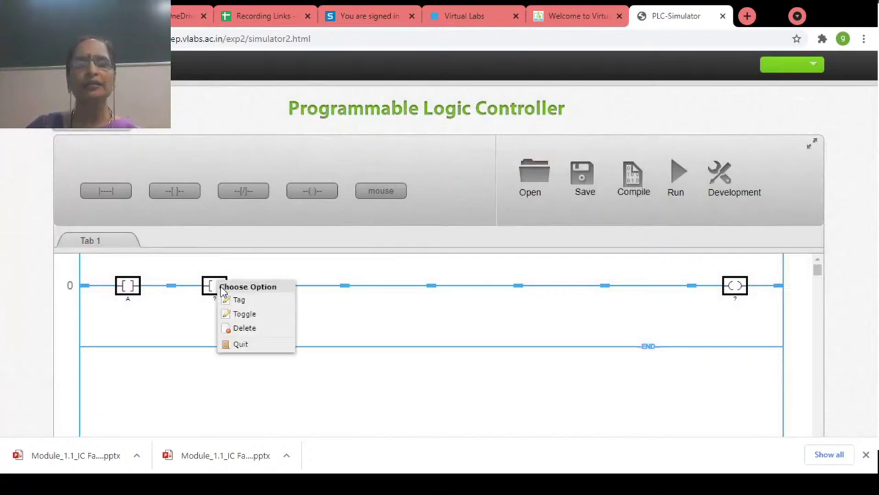
pyautogui.click(239, 297)
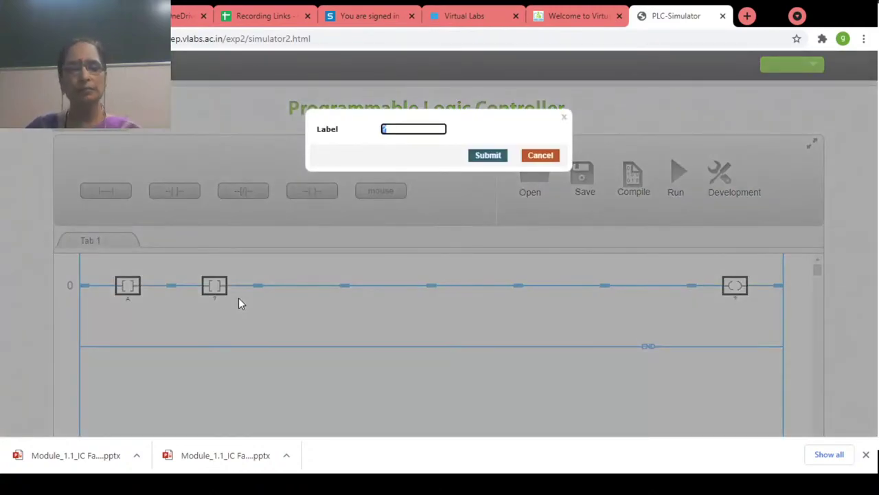
pyautogui.write('B')
pyautogui.click(483, 154)
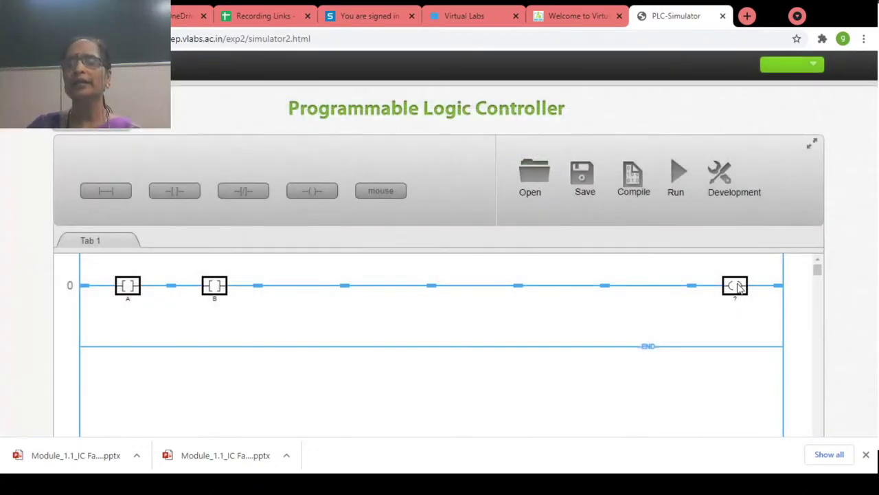
# - Name rung 0's output coil OUT1
pyautogui.rightClick(735, 288)
pyautogui.click(753, 302)
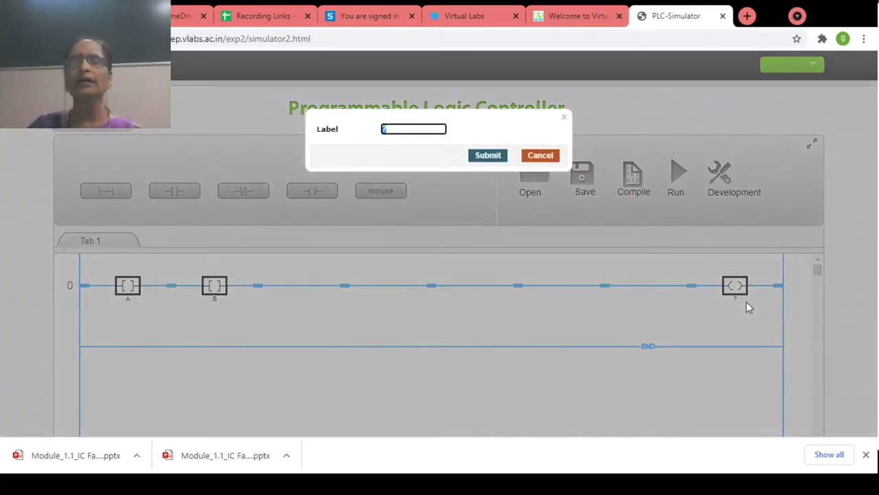
pyautogui.write('OUT1')
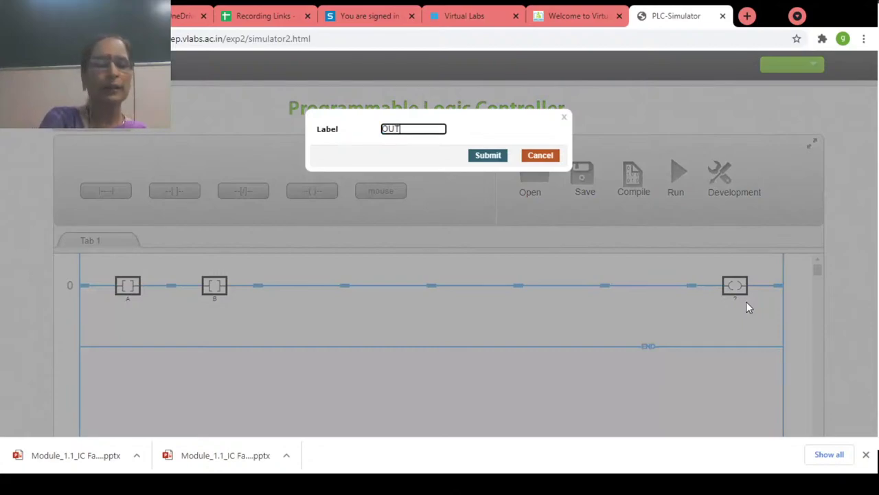
pyautogui.click(491, 156)
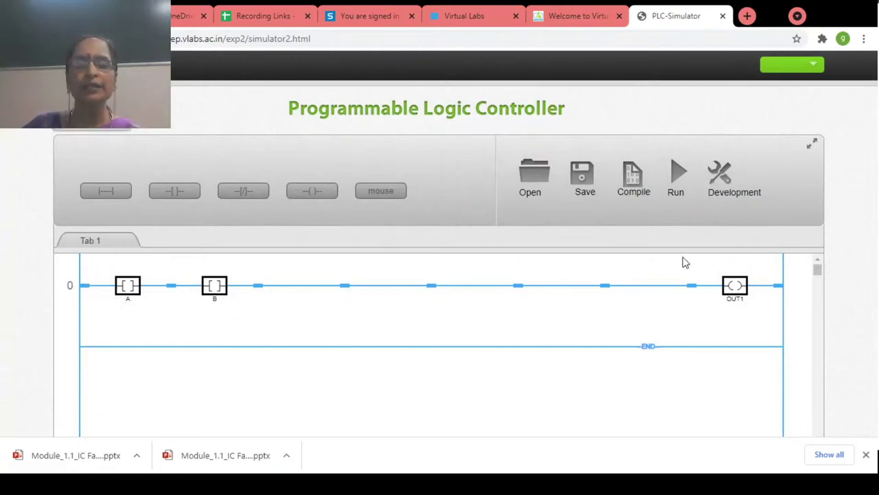
# - Compile the ladder and start the simulation
pyautogui.click(635, 179)
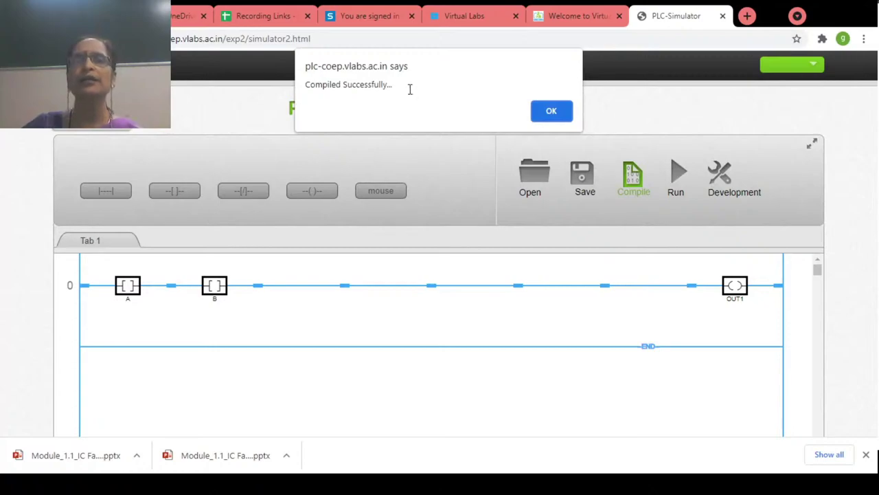
pyautogui.click(552, 111)
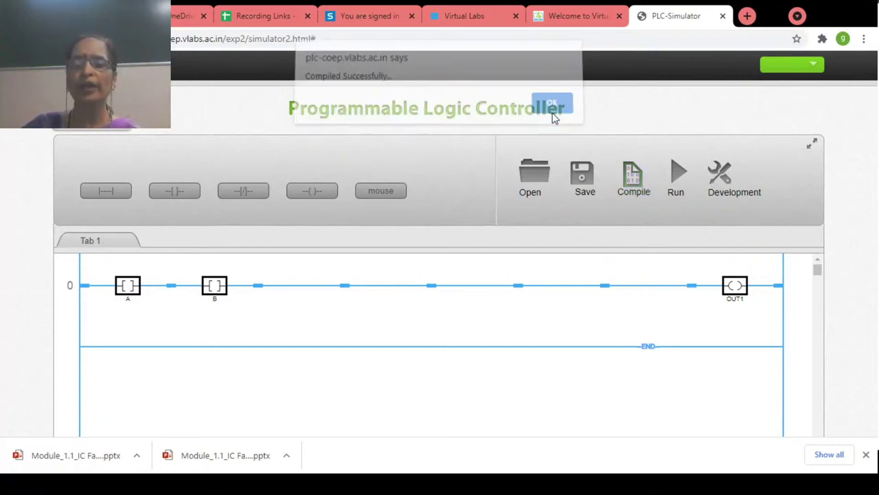
pyautogui.click(677, 176)
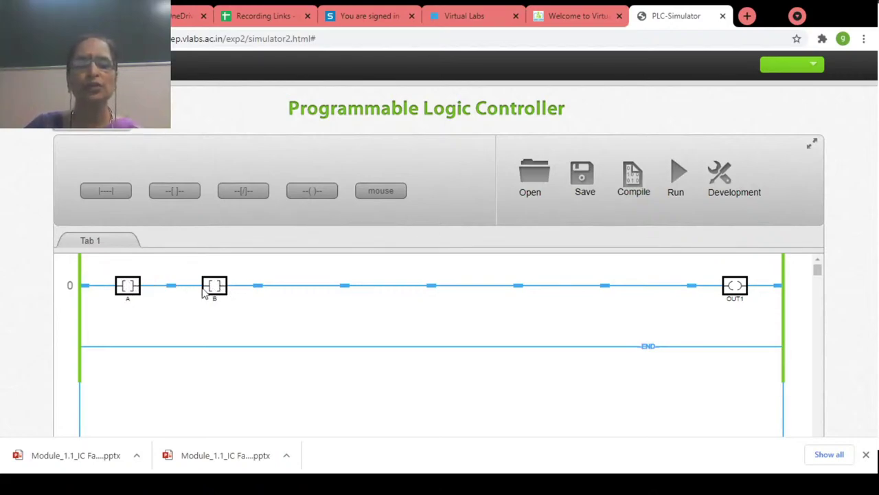
# - Toggle contacts A and B on to energise OUT1, then return to Development mode
pyautogui.rightClick(130, 288)
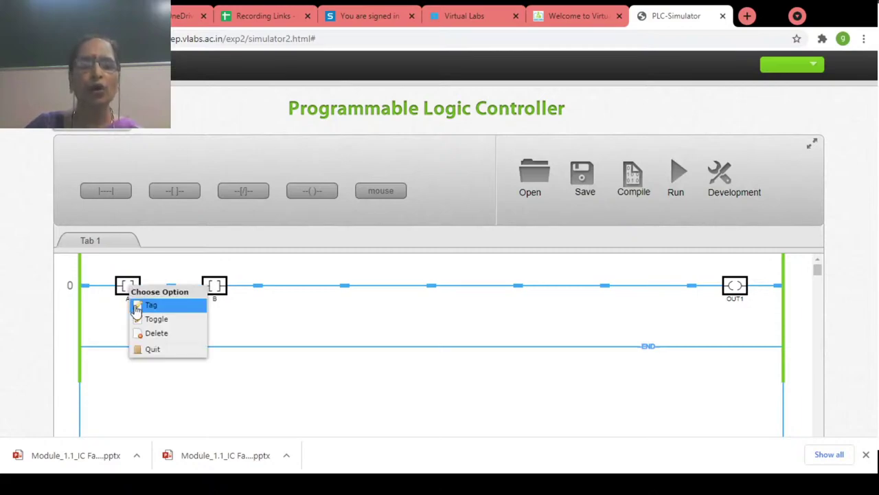
pyautogui.click(150, 318)
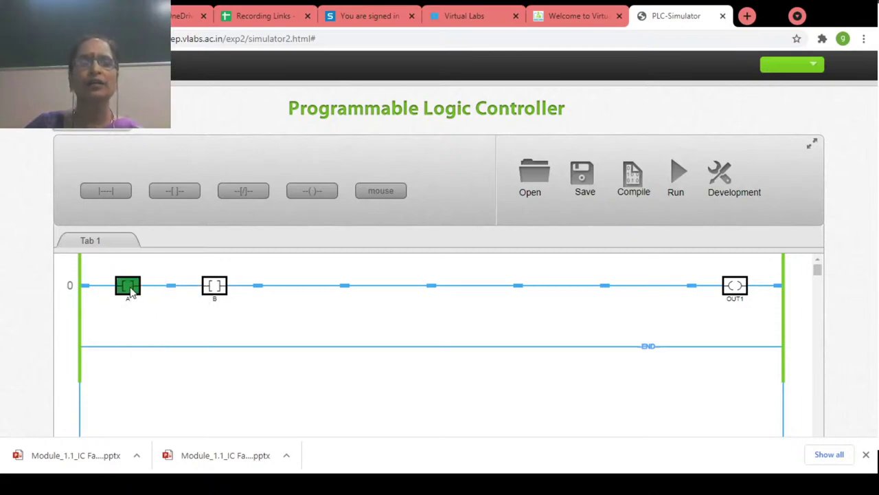
pyautogui.rightClick(216, 289)
pyautogui.click(237, 318)
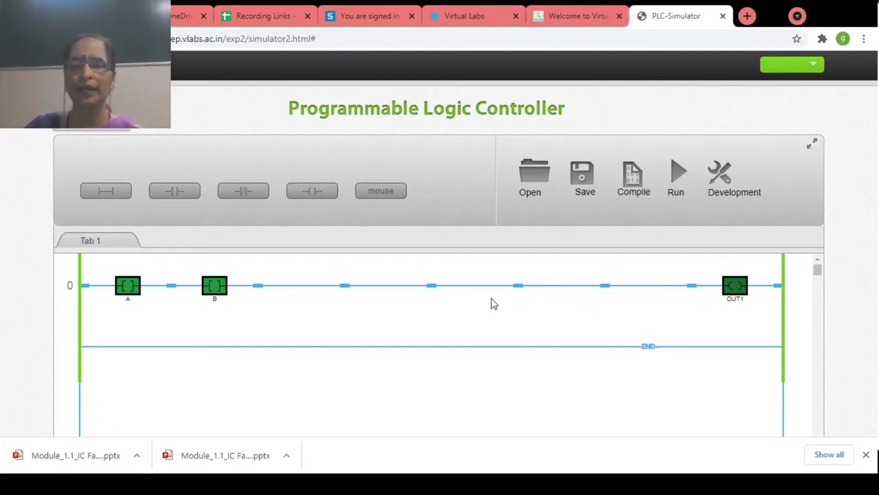
pyautogui.click(723, 178)
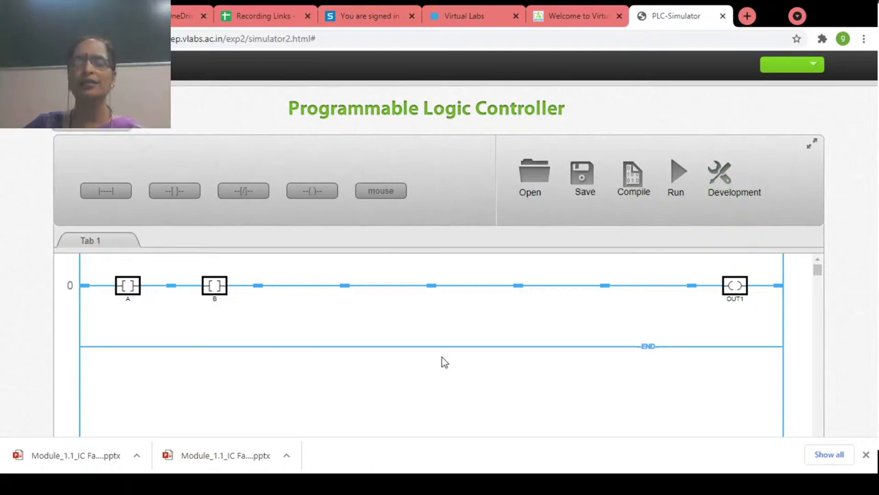
# - Add rung 1 and create a parallel branch at its start
pyautogui.click(113, 192)
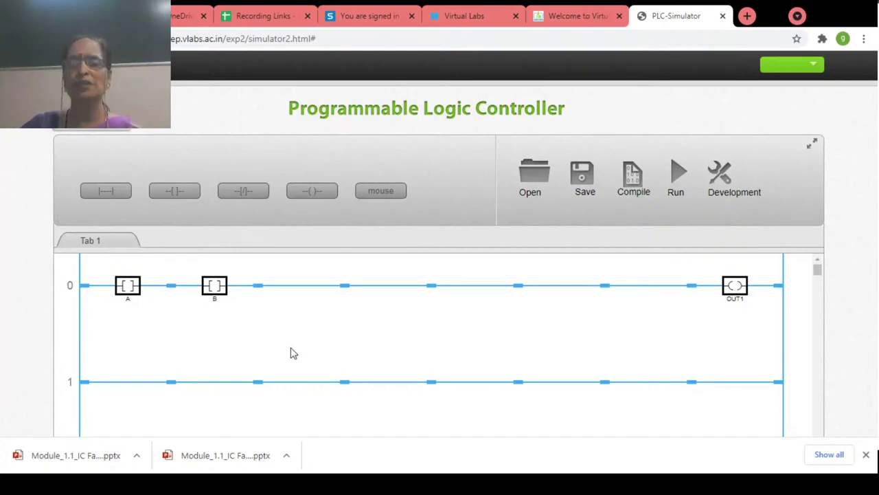
pyautogui.scroll(-1, 289, 353)
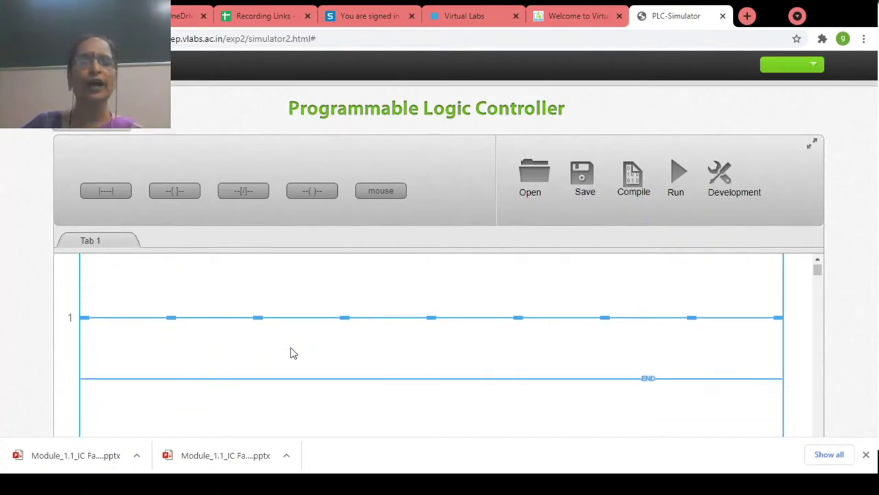
pyautogui.scroll(1, 253, 328)
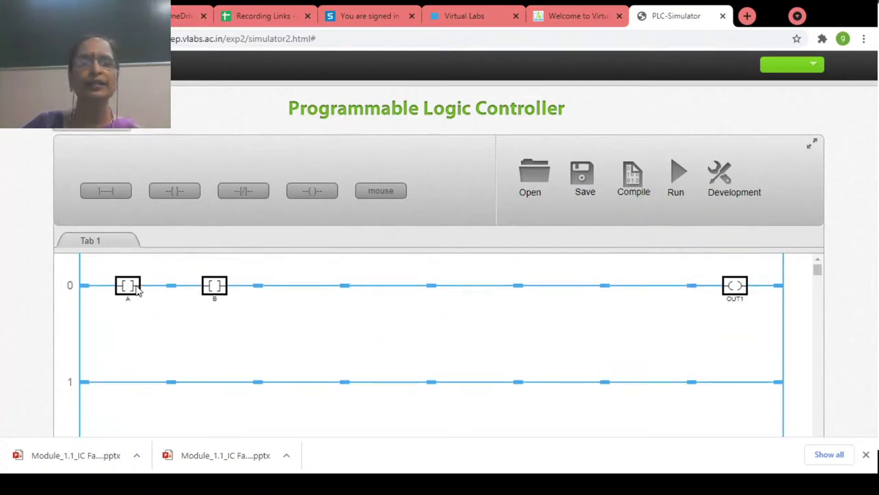
pyautogui.click(84, 383)
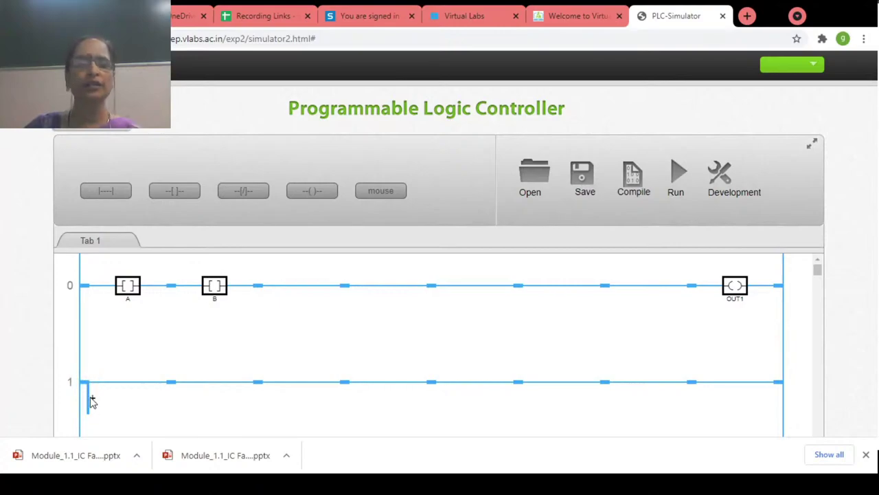
pyautogui.click(92, 401)
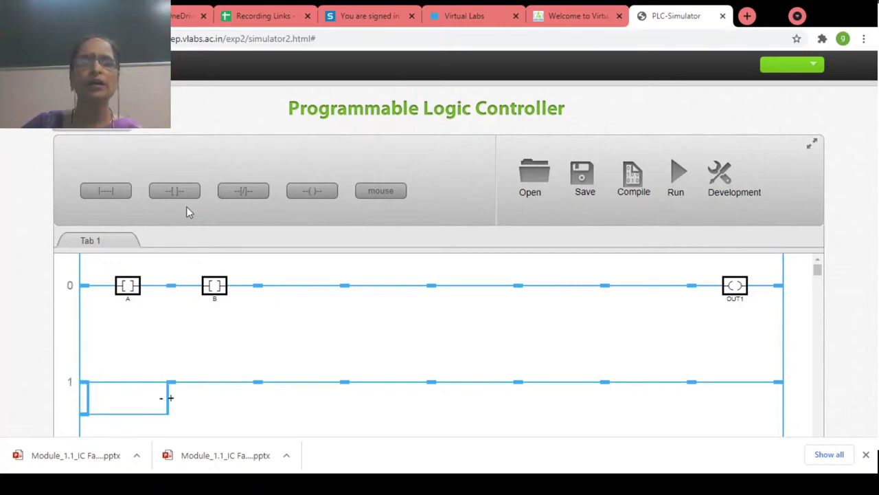
# - Place a contact on each parallel branch and an output coil at rung 1's end
pyautogui.moveTo(173, 193); pyautogui.dragTo(127, 395)
pyautogui.click(128, 414)
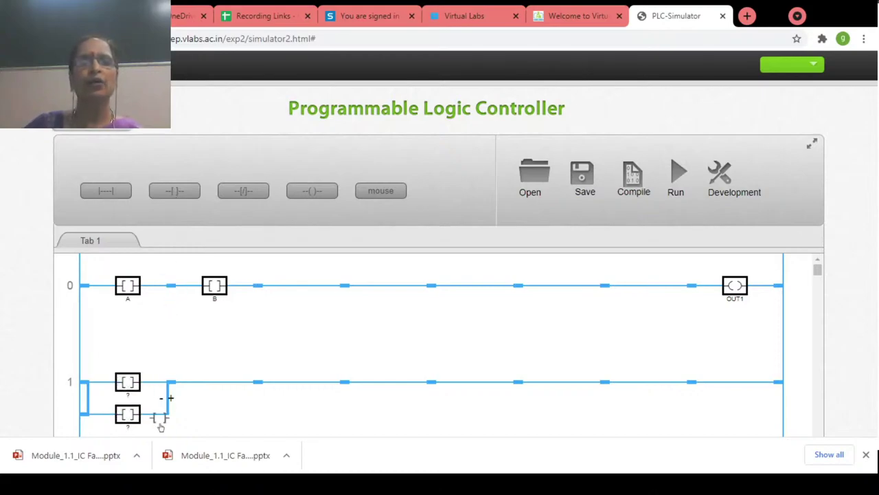
pyautogui.click(312, 193)
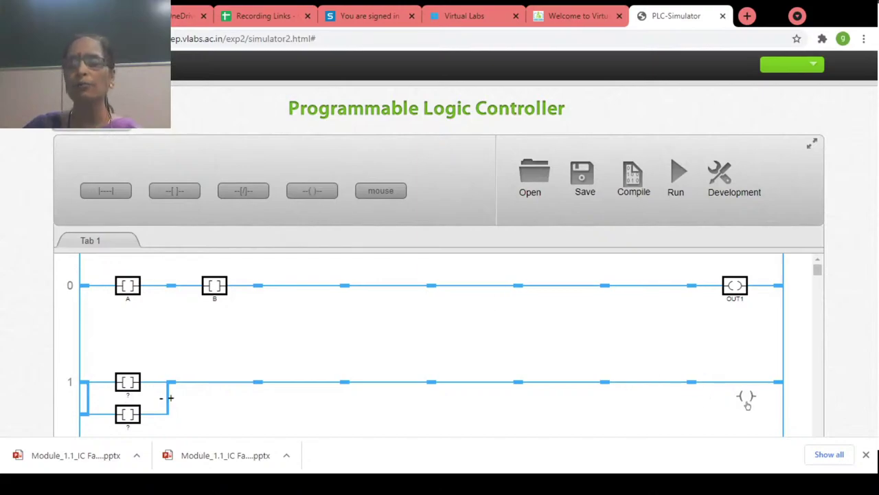
pyautogui.click(744, 391)
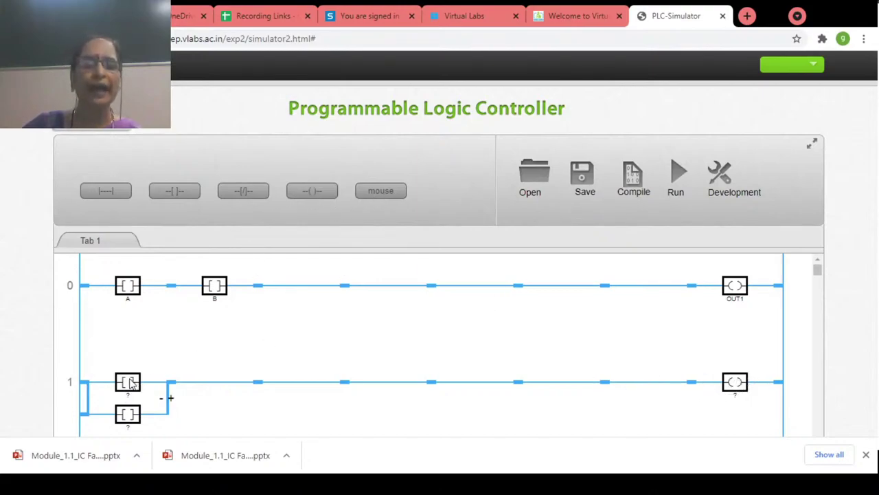
pyautogui.click(130, 383)
# - Label rung 1's upper and lower parallel contacts A and B
pyautogui.click(160, 326)
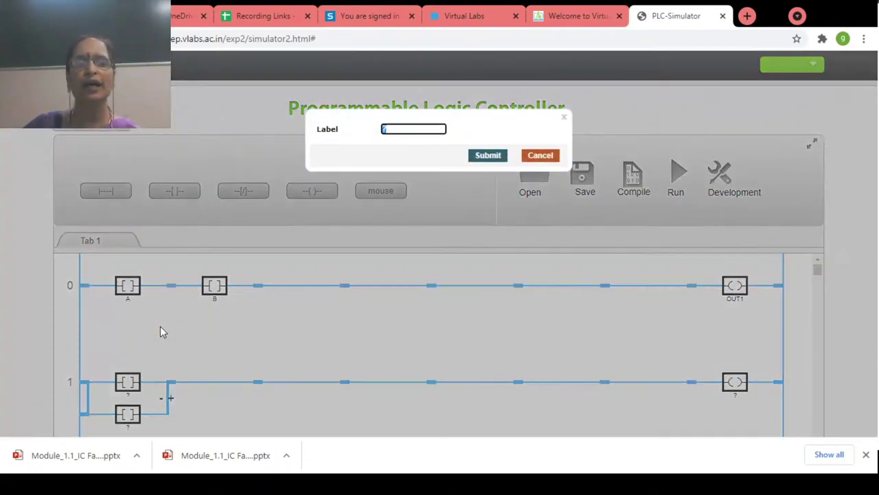
pyautogui.write('A')
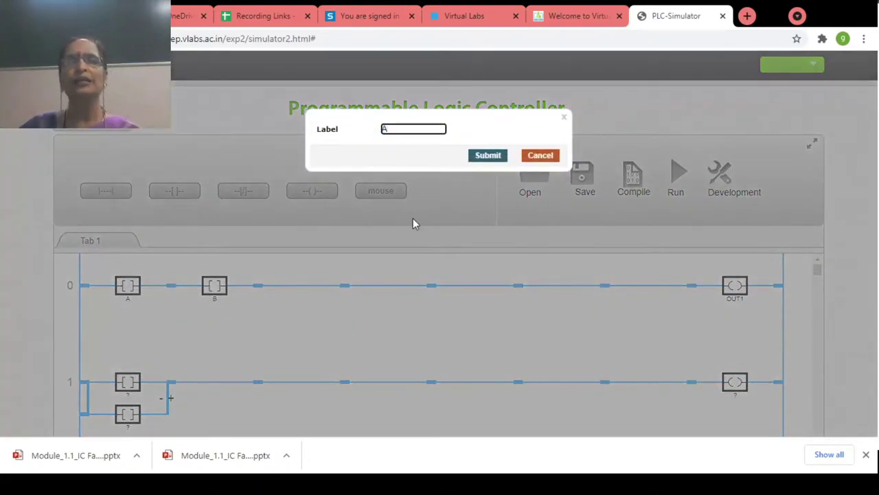
pyautogui.click(488, 155)
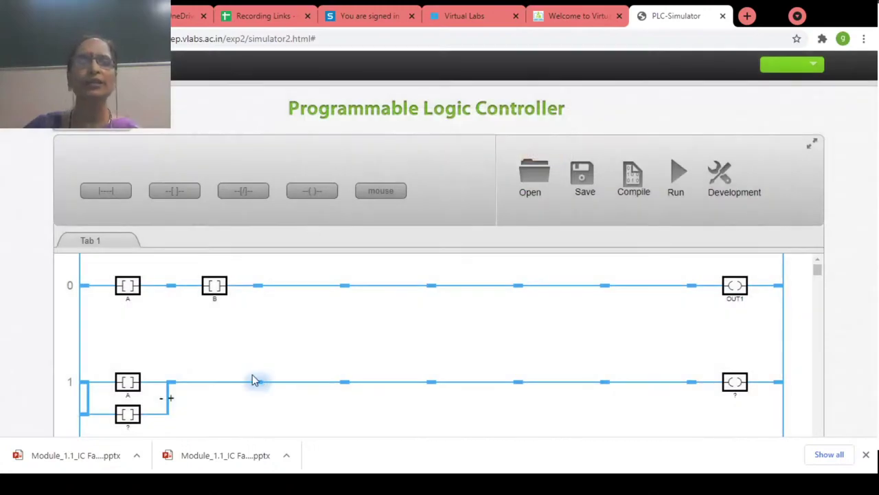
pyautogui.click(131, 414)
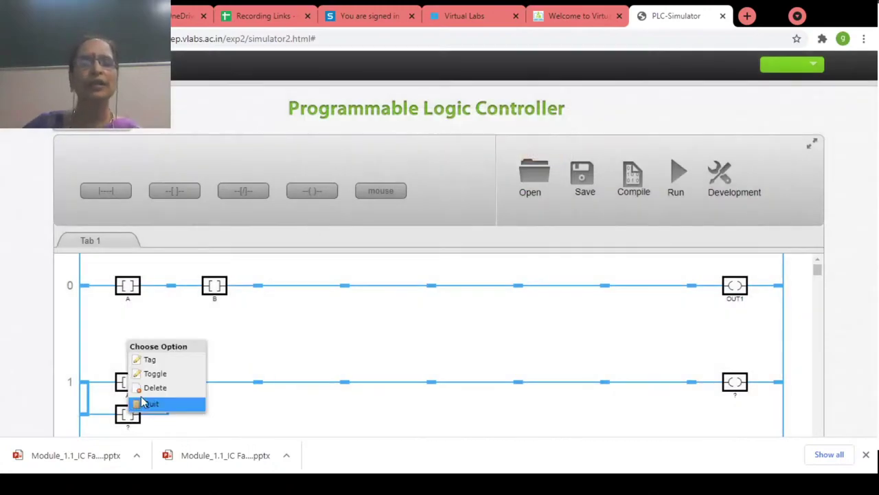
pyautogui.click(159, 362)
pyautogui.write('B')
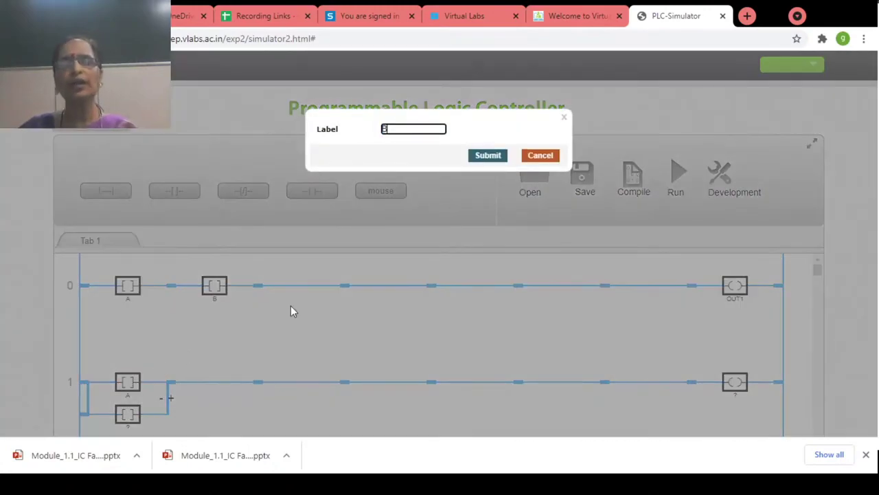
pyautogui.click(488, 156)
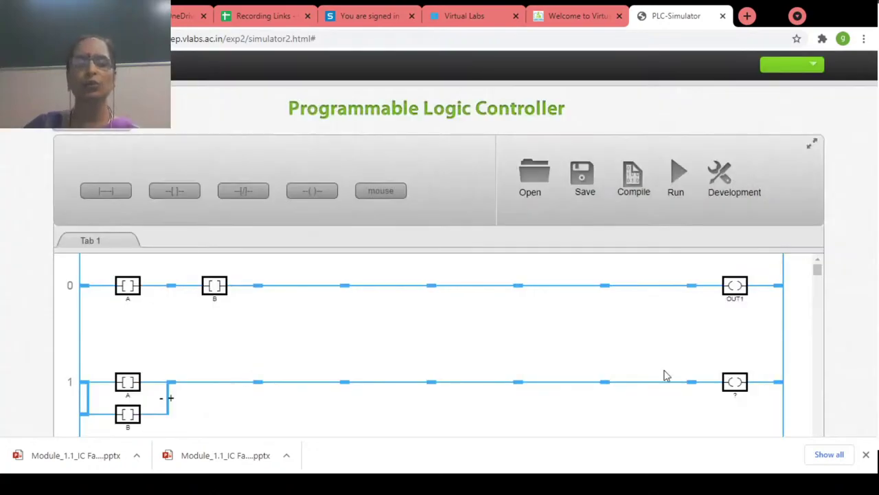
# - Name rung 1's output coil OUT2
pyautogui.click(735, 384)
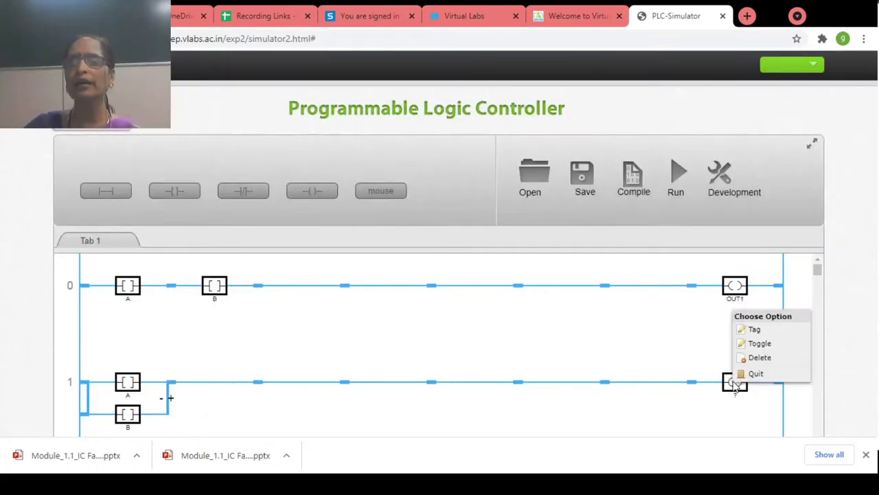
pyautogui.click(755, 330)
pyautogui.write('OUT')
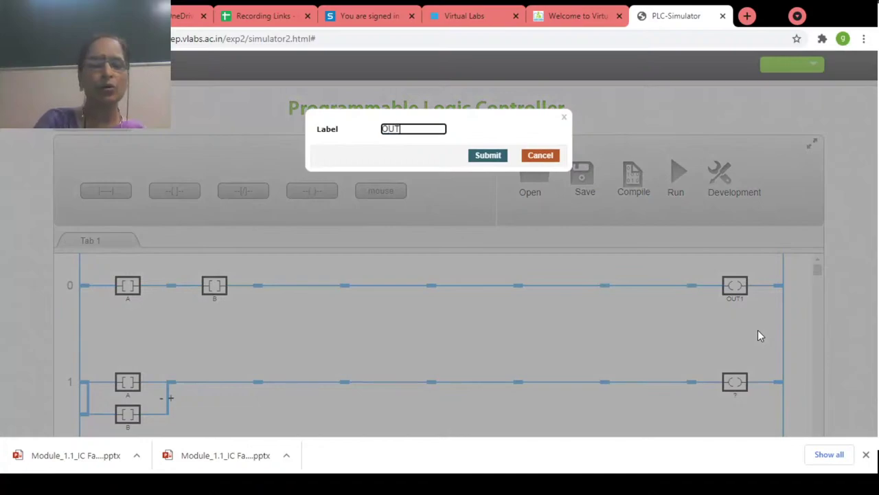
pyautogui.write('2')
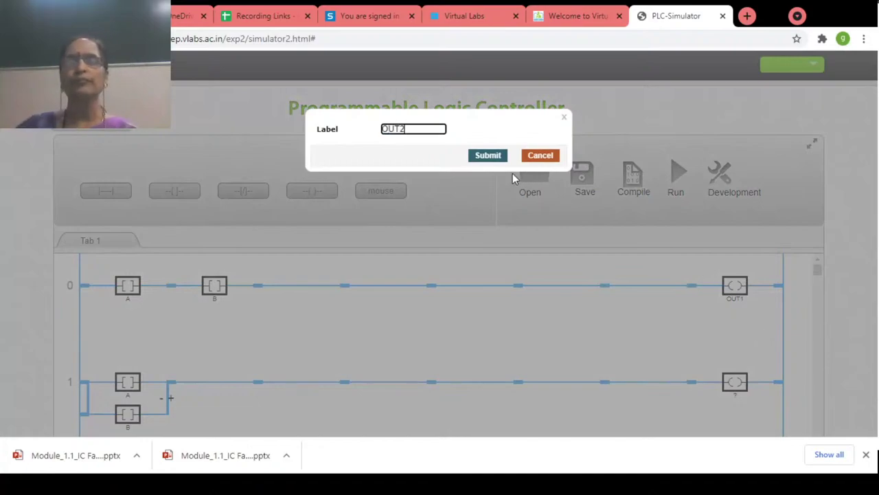
pyautogui.click(488, 155)
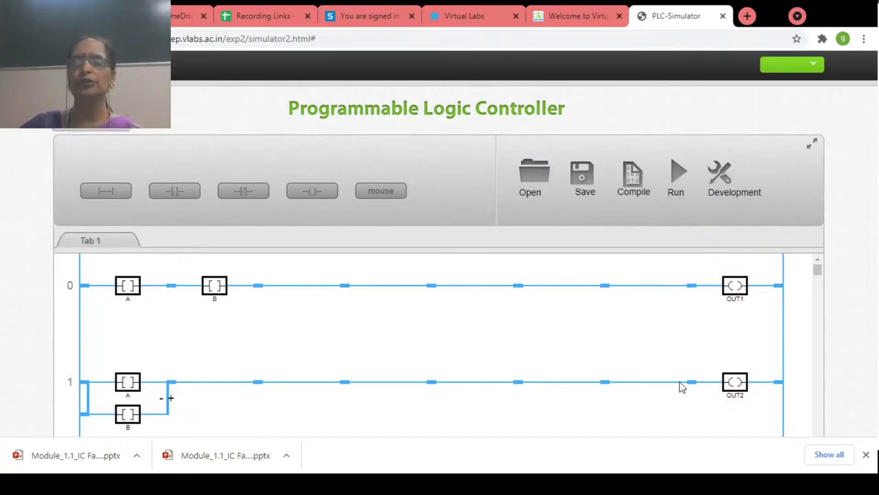
# - Compile the two-rung ladder and start the simulation
pyautogui.click(633, 178)
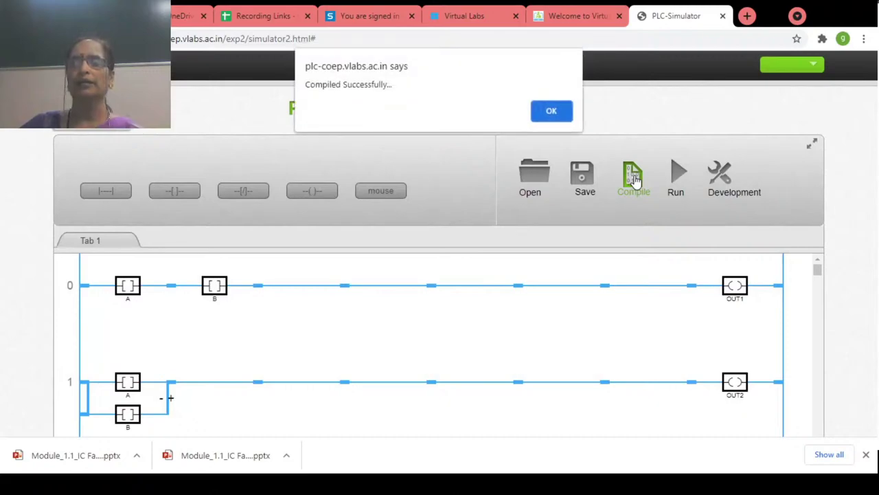
pyautogui.click(551, 113)
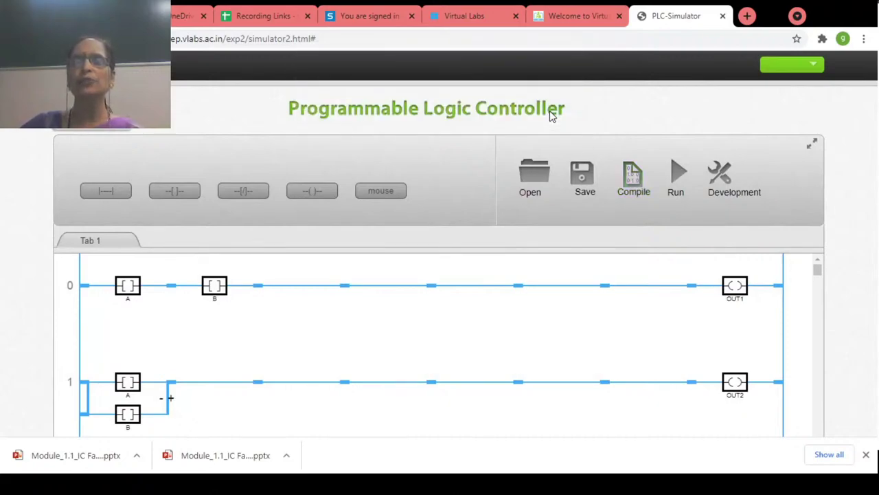
pyautogui.click(678, 178)
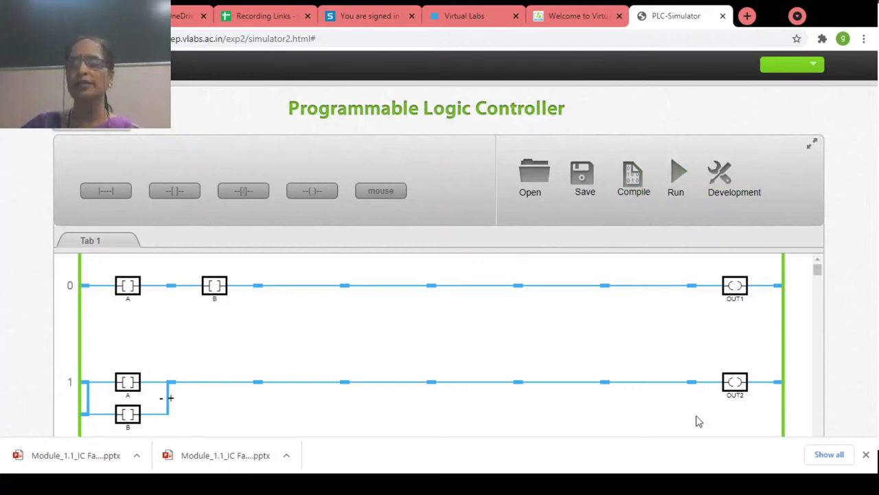
# - Toggle input A on to energize OUT2, then input B to energize OUT1
pyautogui.click(127, 290)
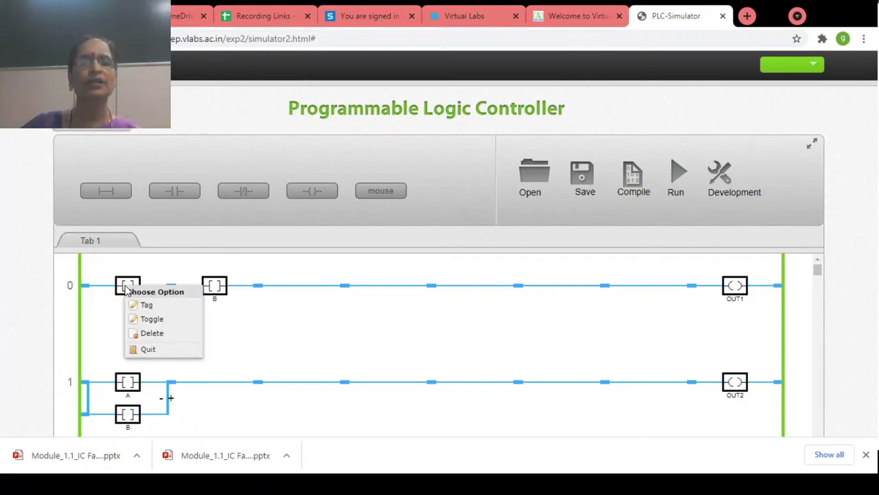
pyautogui.click(147, 319)
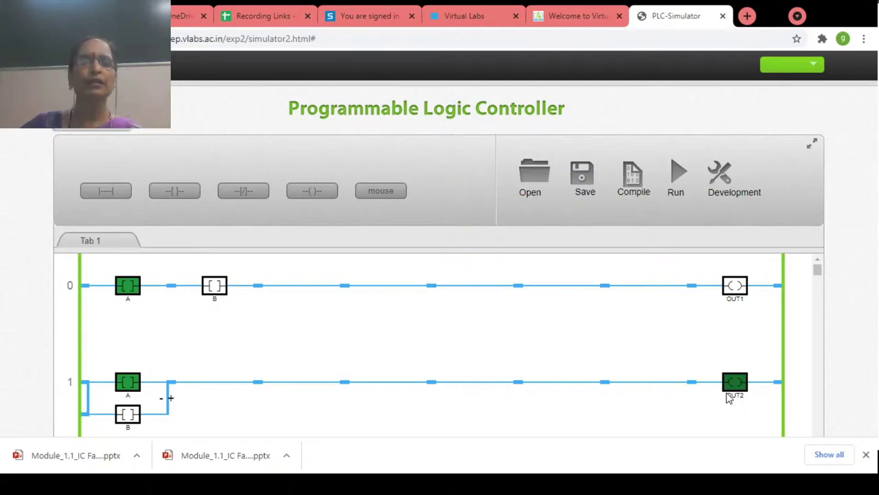
pyautogui.rightClick(216, 286)
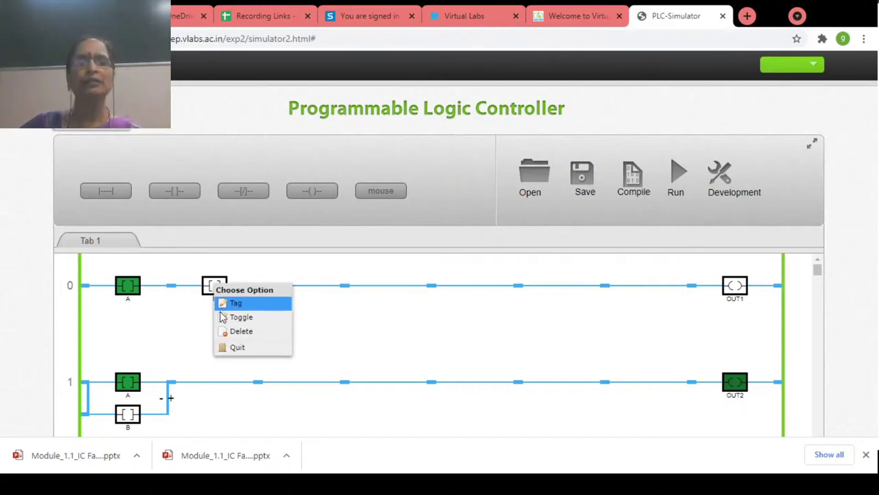
pyautogui.click(223, 316)
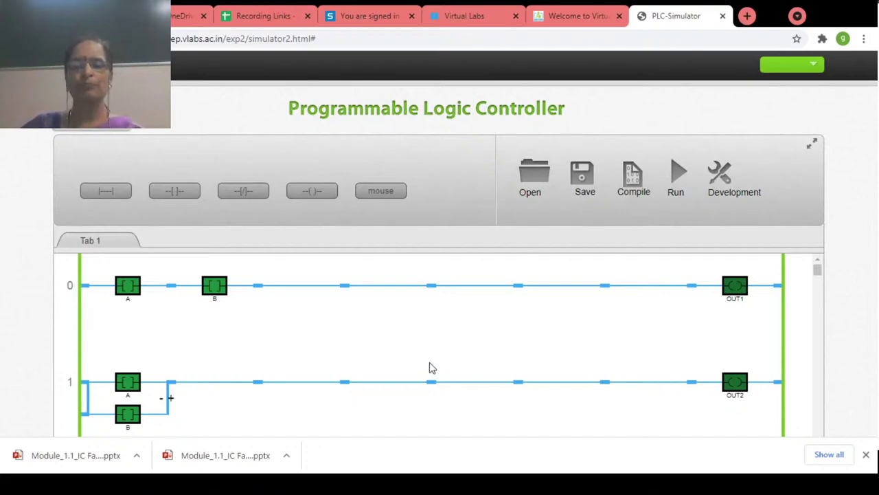
# - Open Implementation Of On-Delay Timer from the experiment list, read its TON theory, and go to Simulator
pyautogui.click(580, 19)
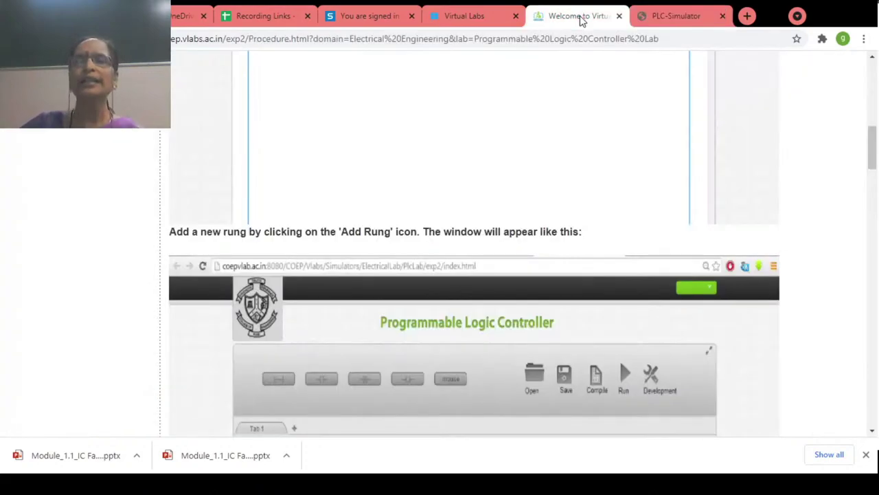
pyautogui.scroll(10, 513, 195)
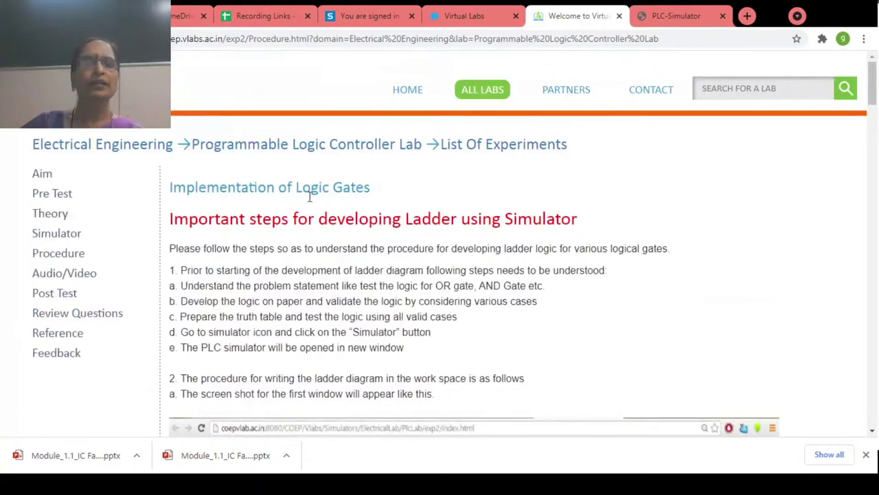
pyautogui.click(478, 150)
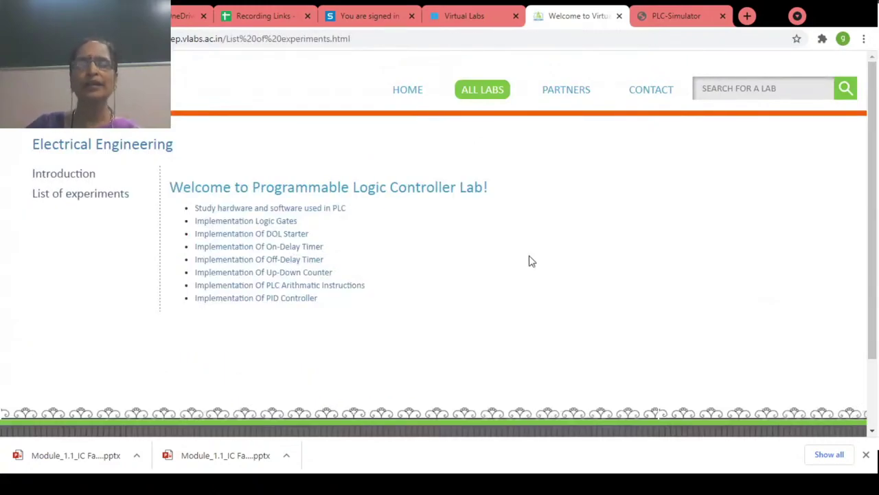
pyautogui.click(289, 247)
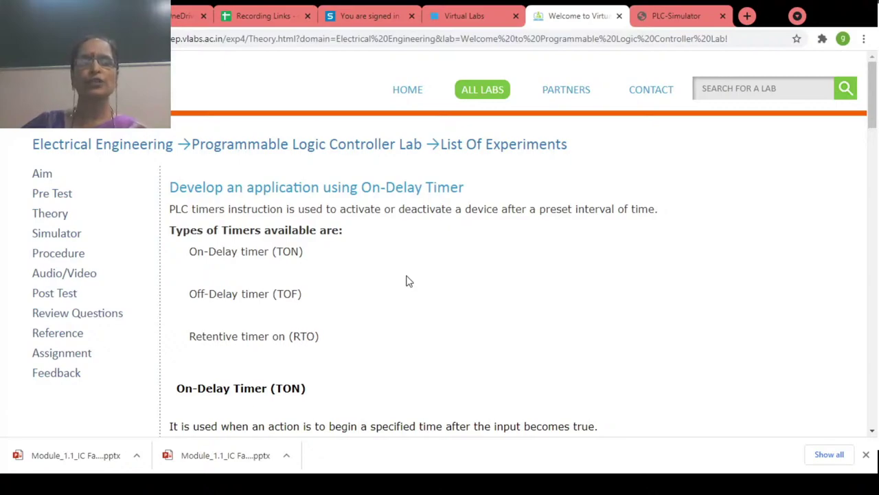
pyautogui.scroll(-7, 406, 281)
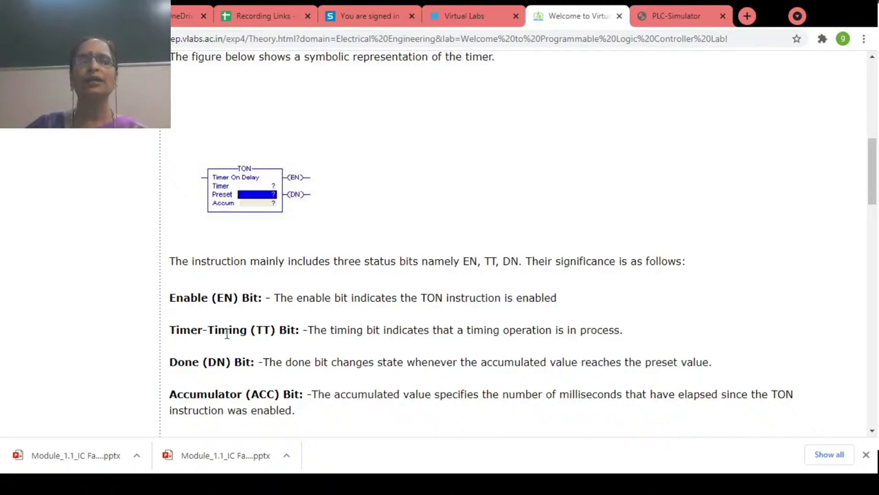
pyautogui.scroll(7, 379, 256)
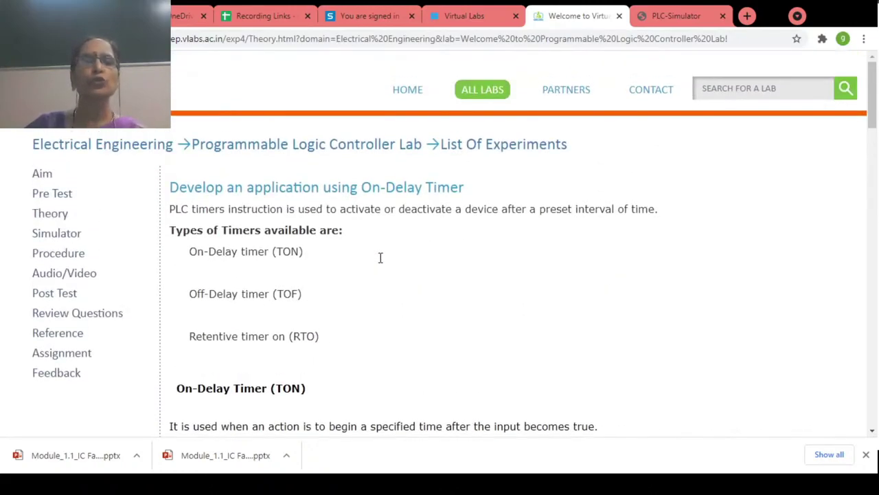
pyautogui.click(72, 239)
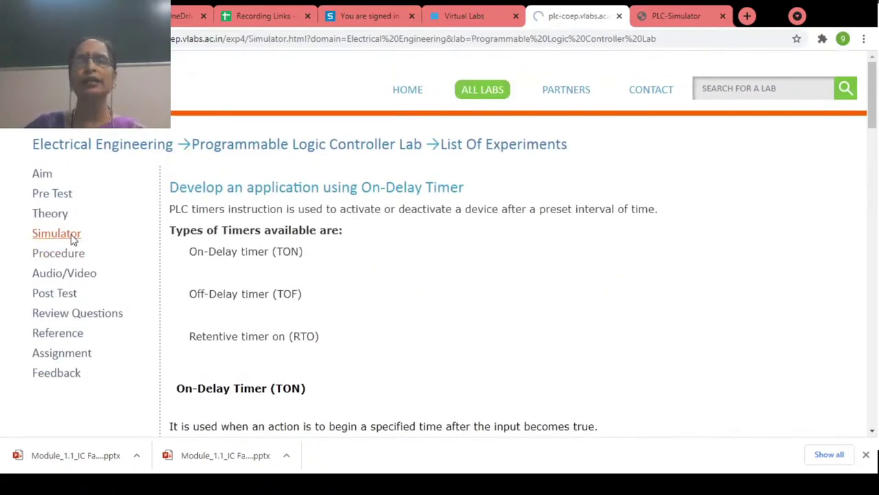
# - Launch the On-Delay Timer simulator and look through the Basic and Counters-Timers element tabs
pyautogui.click(219, 210)
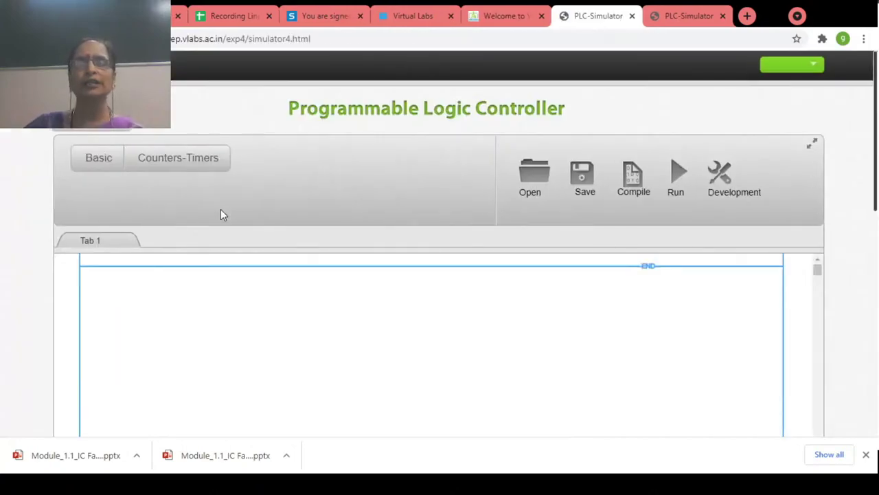
pyautogui.click(105, 162)
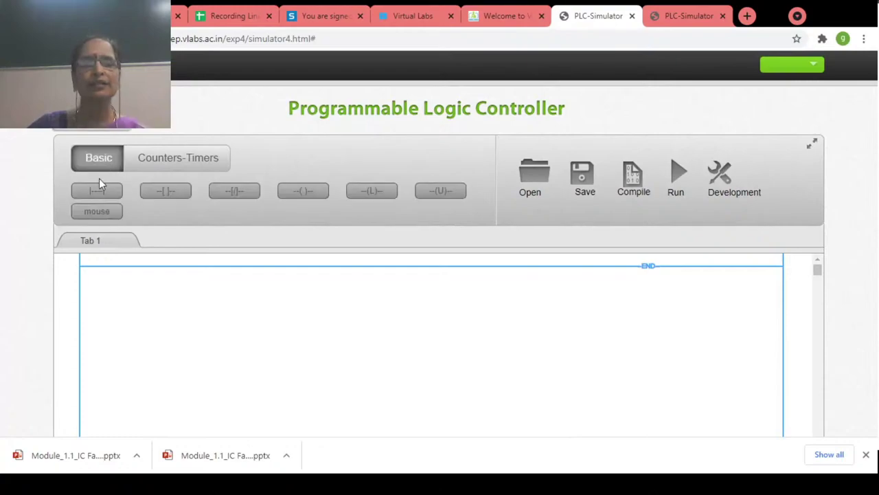
pyautogui.click(183, 161)
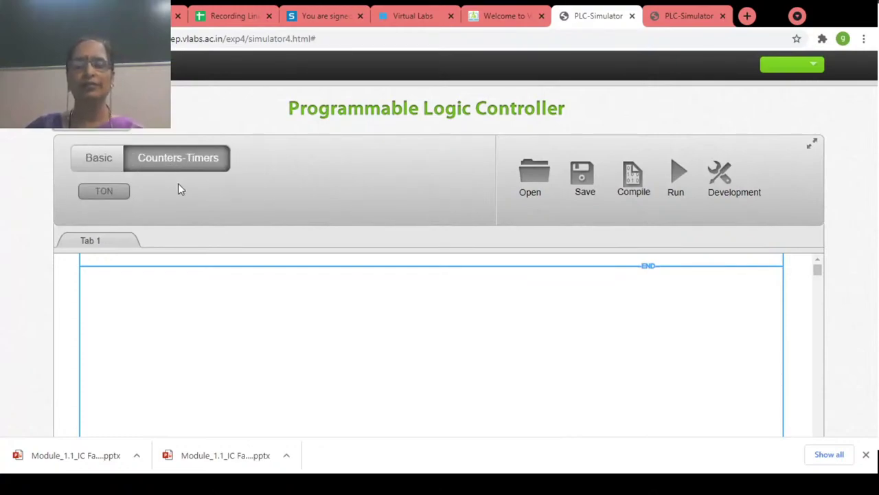
pyautogui.click(104, 165)
# - Add rung 0 and place a TON timer at its end
pyautogui.click(101, 190)
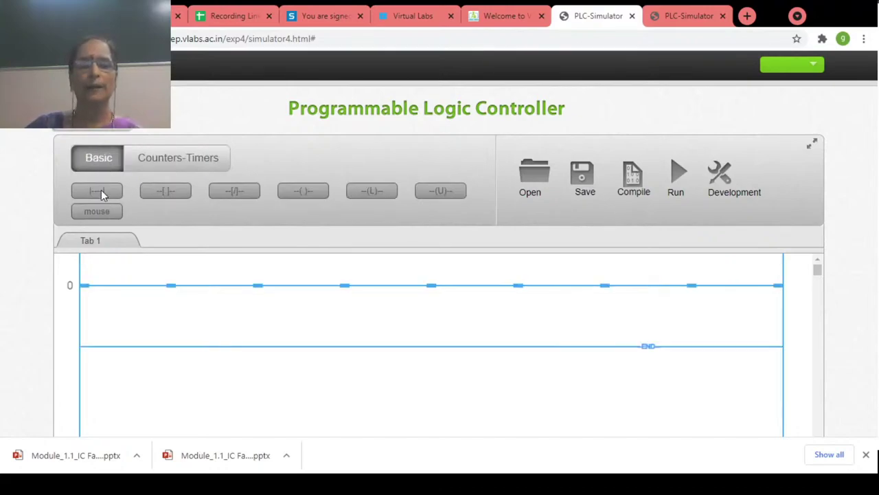
pyautogui.click(180, 167)
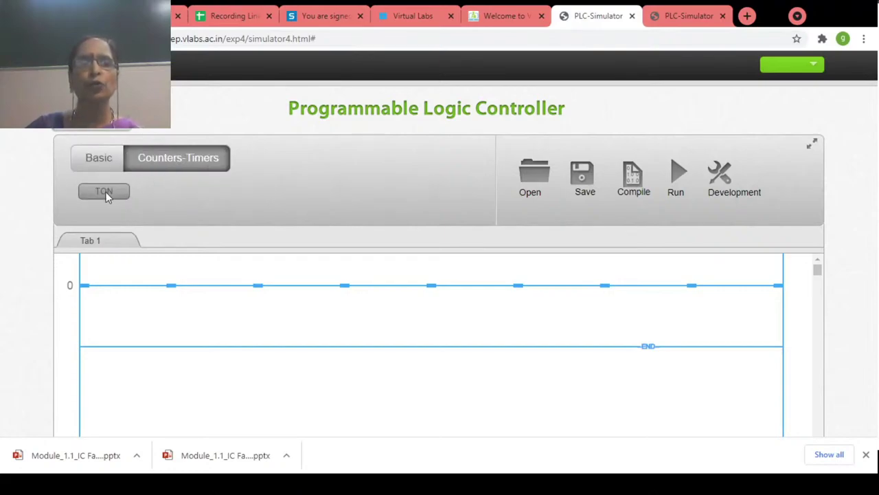
pyautogui.click(737, 290)
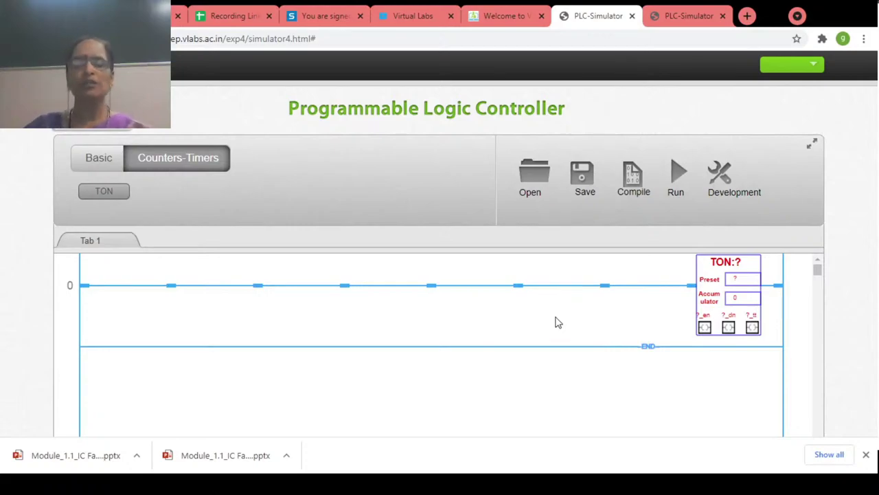
# - Configure the TON timer with label t1 and a preset of 1000
pyautogui.rightClick(721, 289)
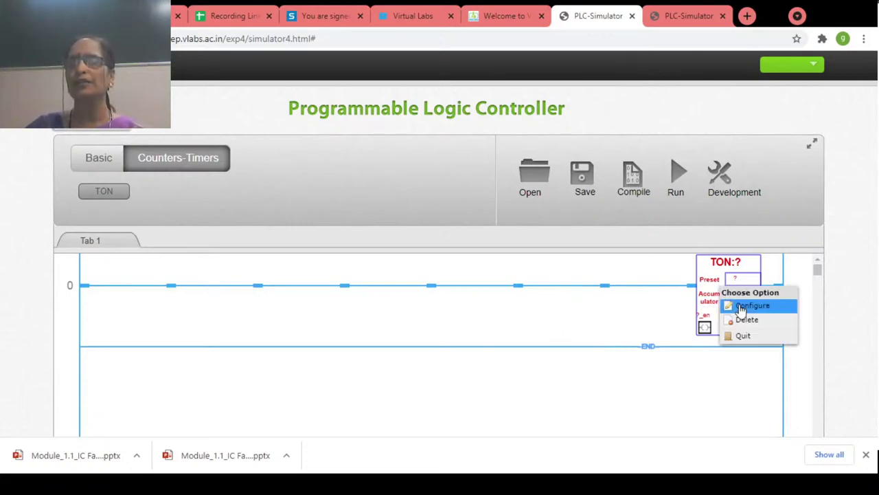
pyautogui.click(740, 306)
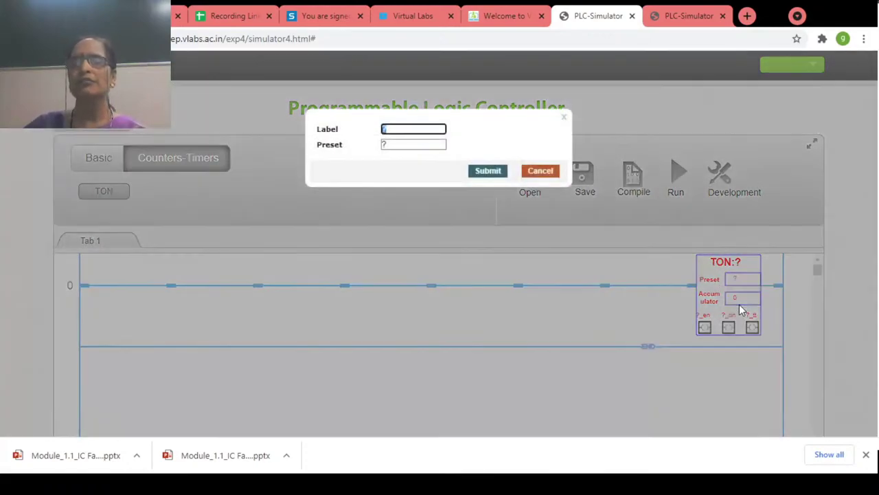
pyautogui.click(403, 145)
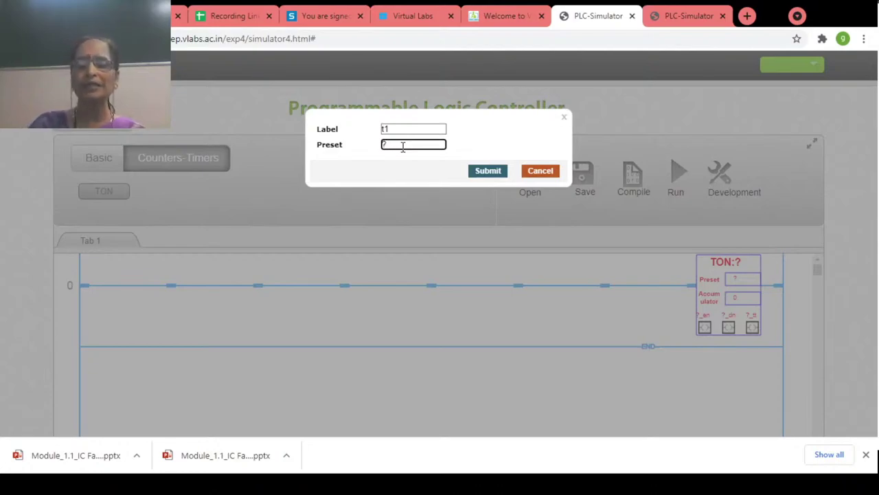
pyautogui.press('BackSpace')
pyautogui.write('1000')
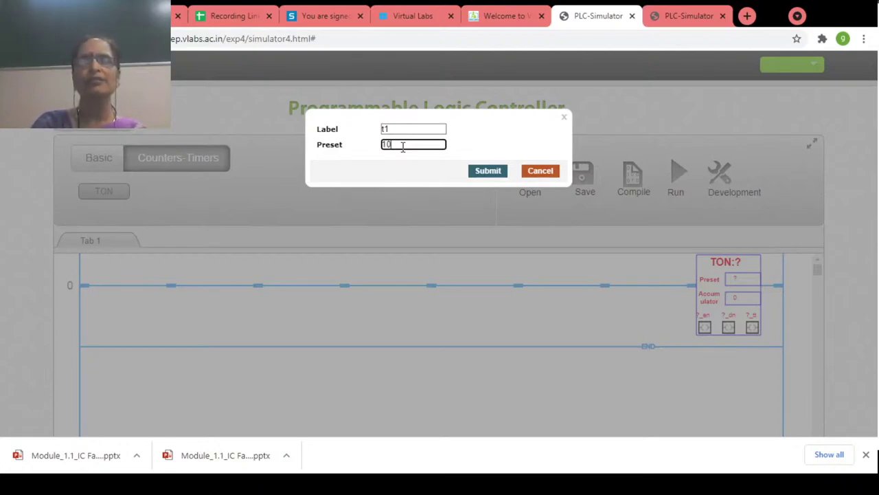
pyautogui.click(492, 171)
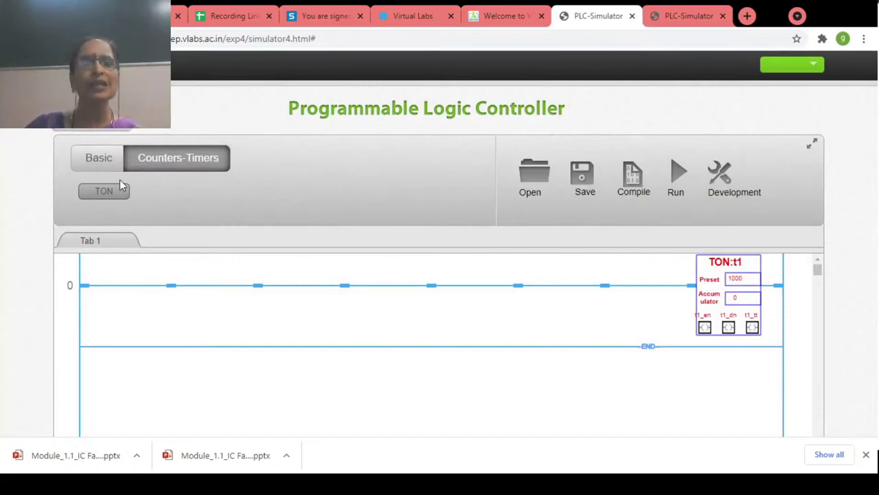
# - Add rung 1 and place contacts at the start of rungs 0, 1 and 2
pyautogui.click(106, 164)
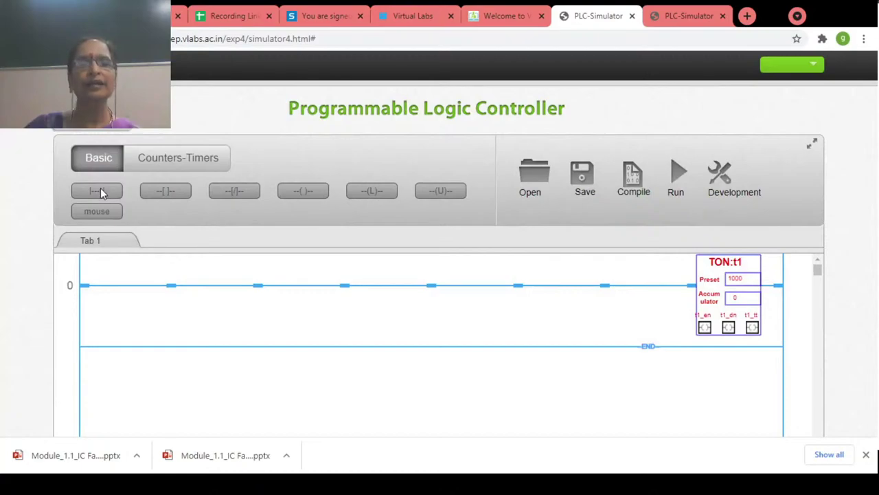
pyautogui.click(101, 193)
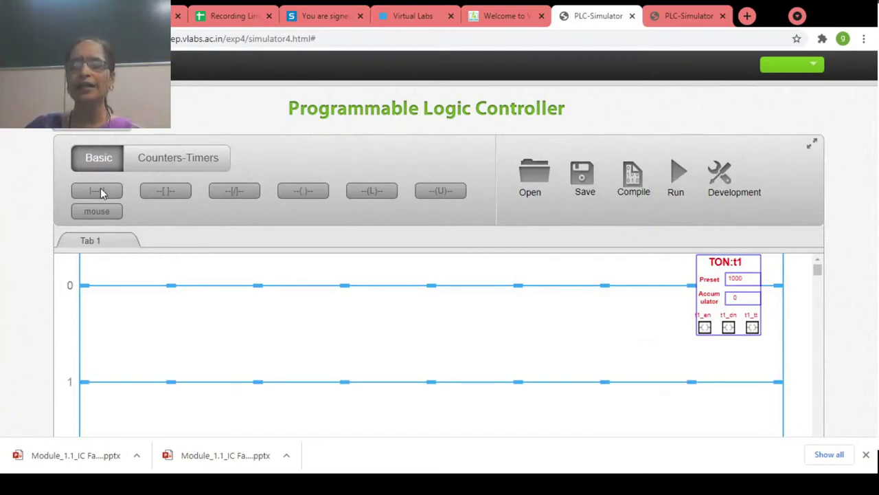
pyautogui.moveTo(163, 190); pyautogui.dragTo(127, 294)
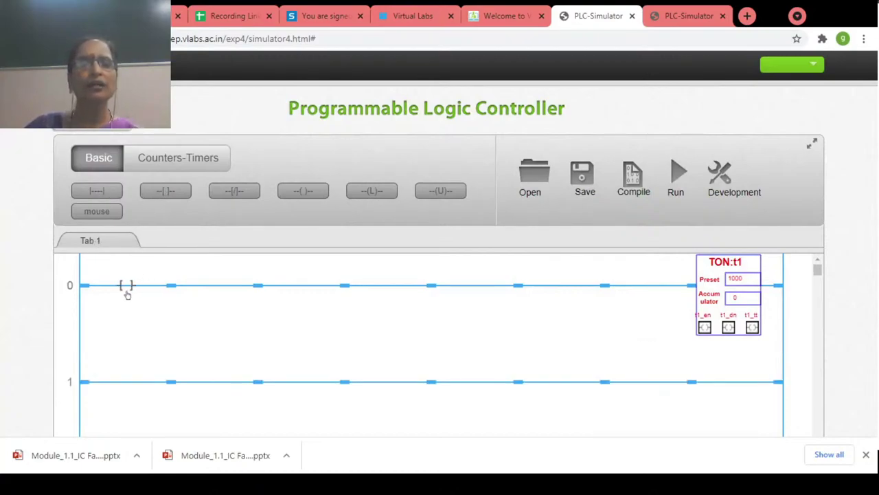
pyautogui.click(127, 292)
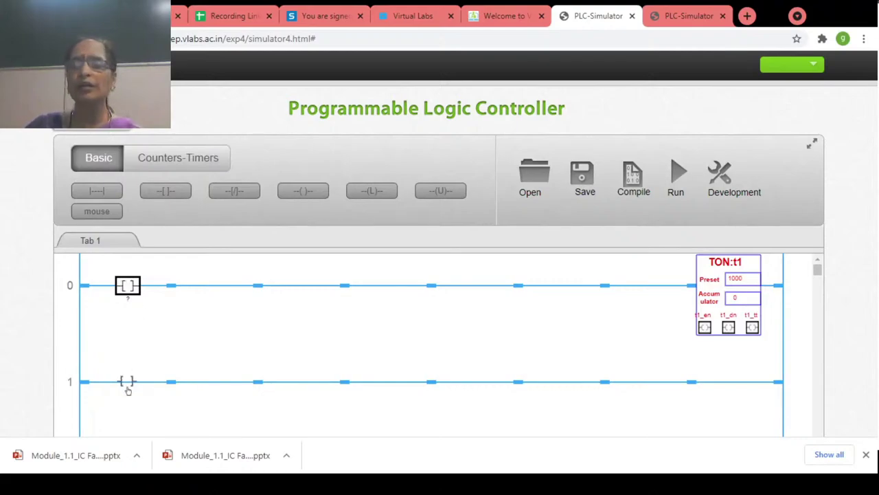
pyautogui.click(127, 390)
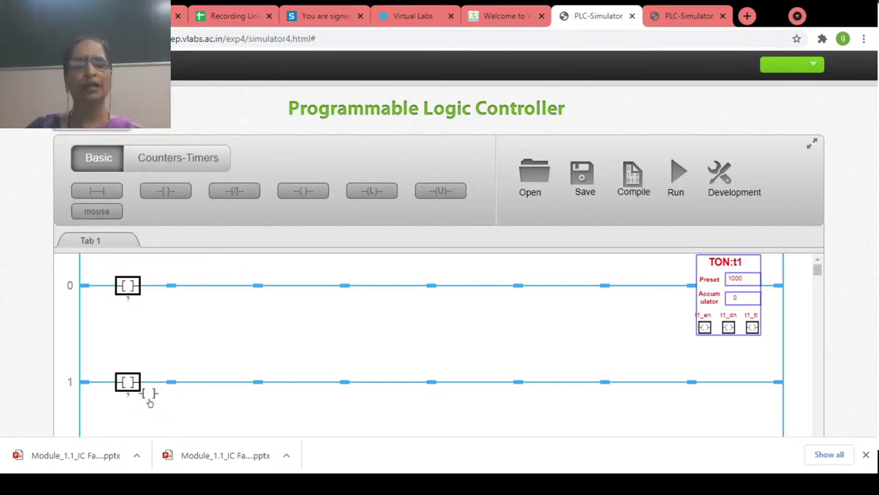
pyautogui.scroll(-1, 149, 398)
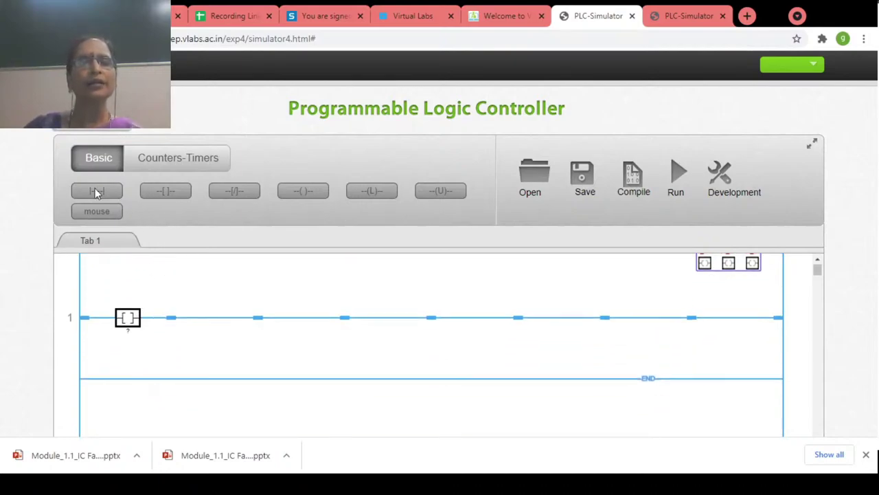
pyautogui.click(170, 194)
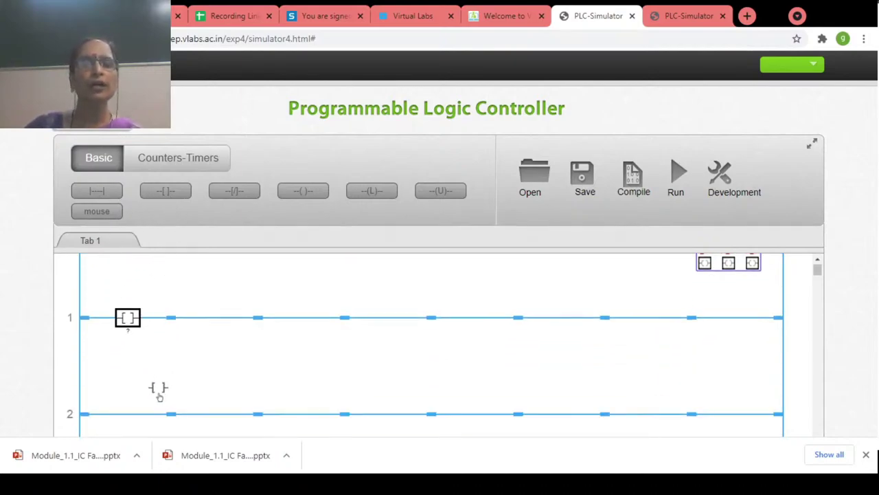
pyautogui.click(122, 416)
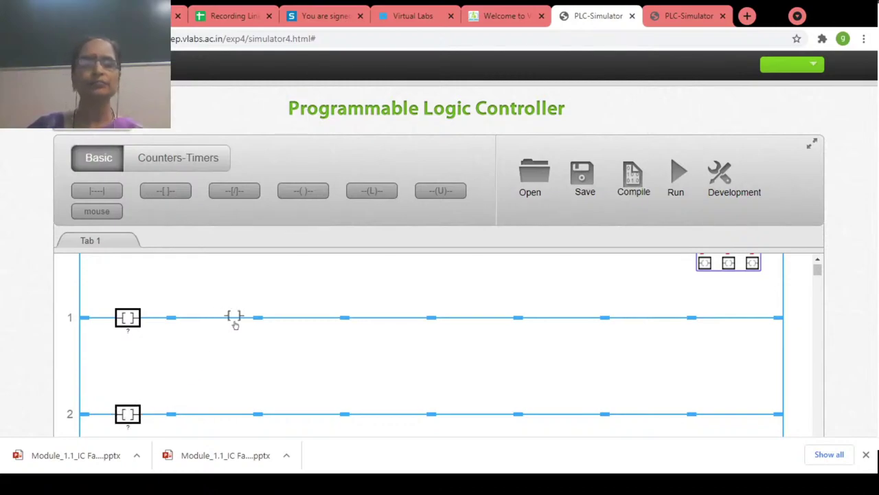
pyautogui.scroll(1, 235, 324)
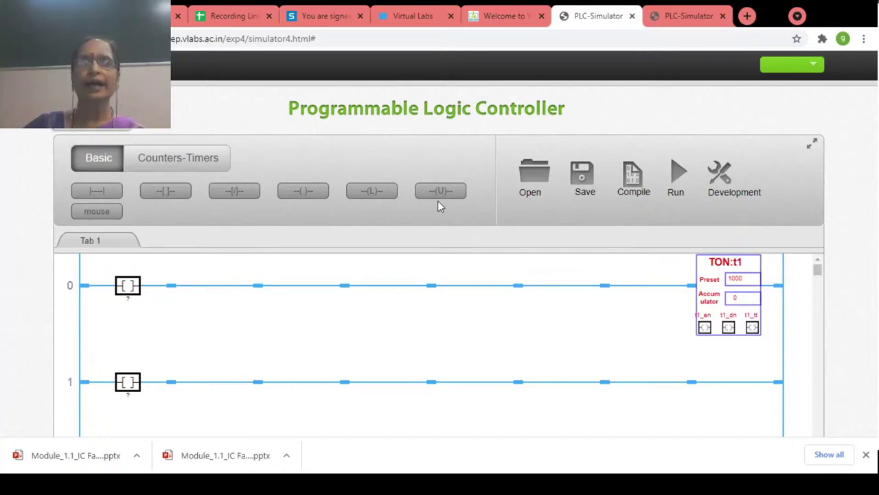
# - Place output coils at the ends of rungs 1 and 2
pyautogui.click(301, 194)
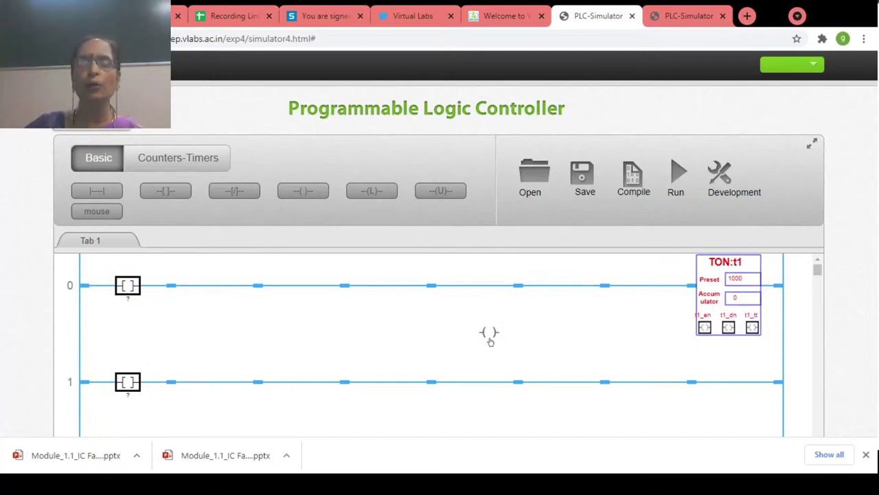
pyautogui.click(735, 386)
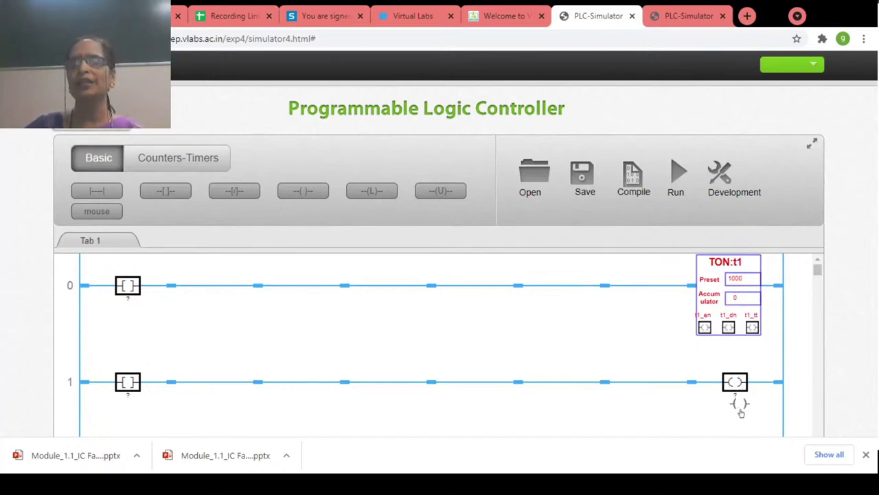
pyautogui.scroll(-2, 740, 406)
pyautogui.click(734, 352)
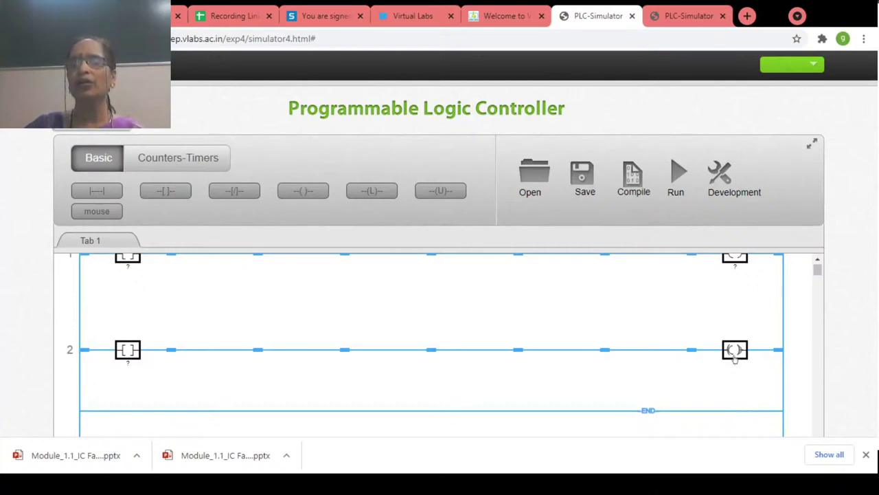
pyautogui.scroll(2, 646, 371)
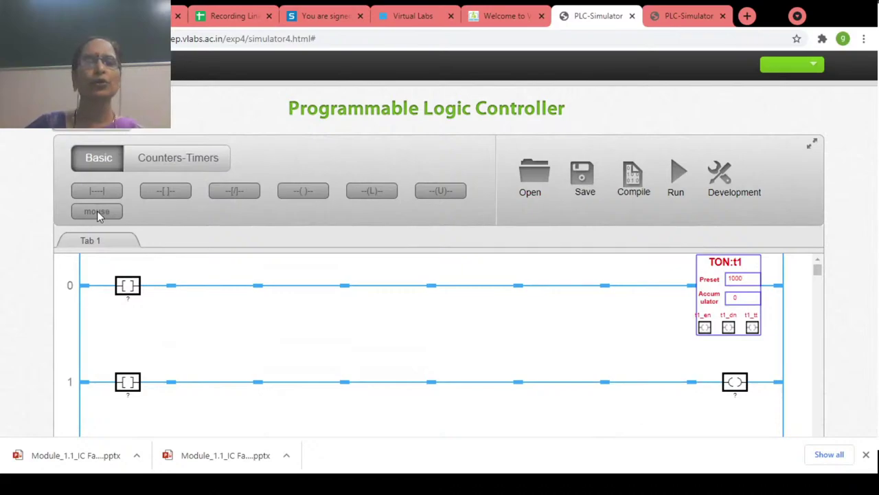
# - Relabel the rung 0 contact from EN to en
pyautogui.click(127, 287)
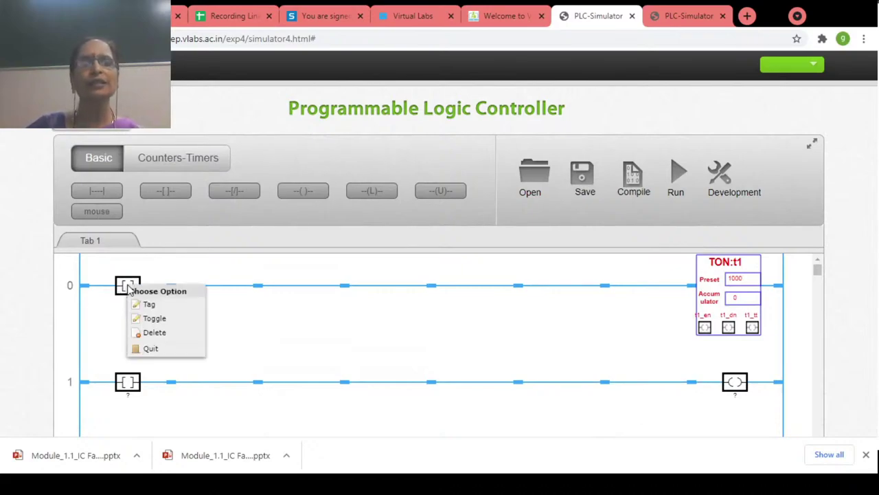
pyautogui.click(138, 304)
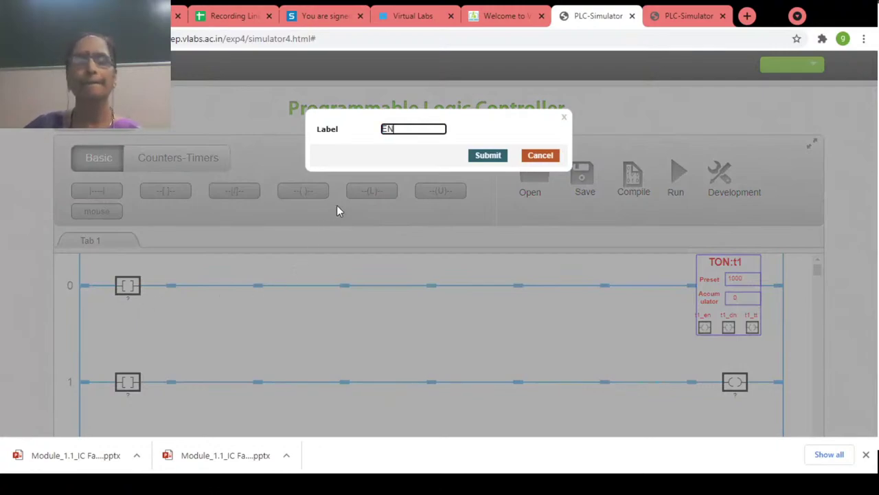
pyautogui.press('BackSpace')
pyautogui.press('BackSpace')
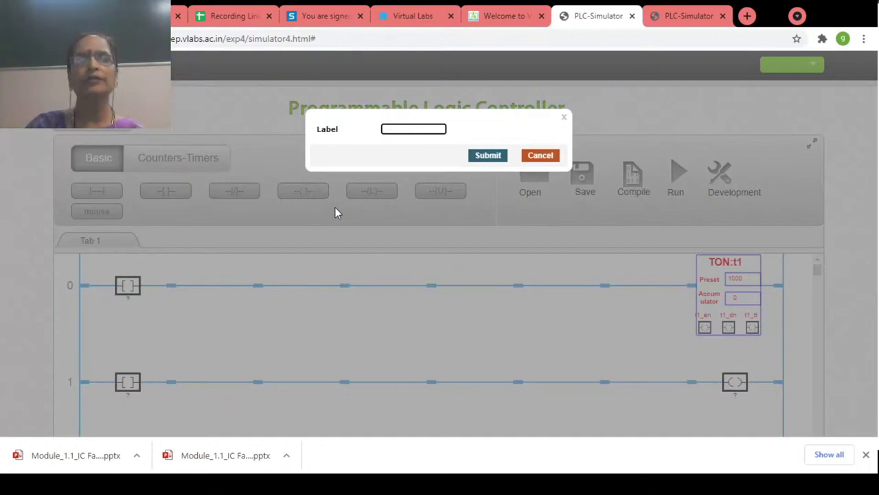
pyautogui.write('en')
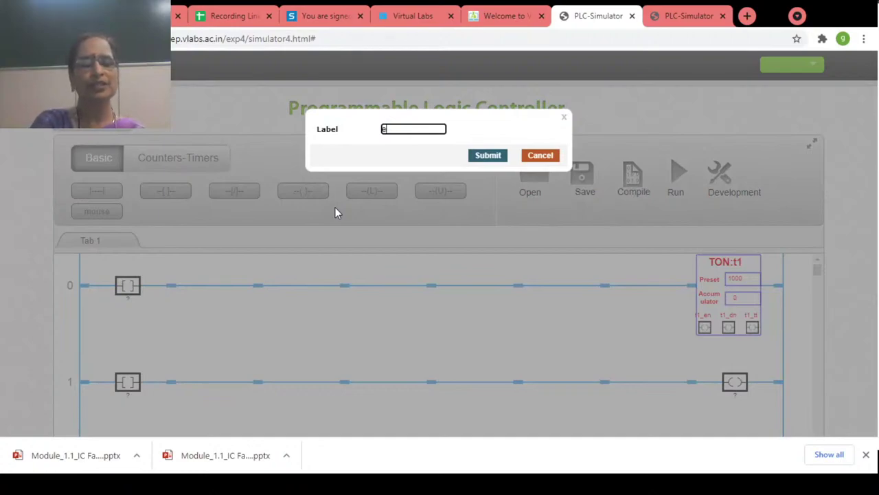
pyautogui.click(492, 160)
# - Tag the rung 1 contact t1_dn and the rung 2 contact t1_tt
pyautogui.scroll(-1, 471, 329)
pyautogui.scroll(-2, 471, 329)
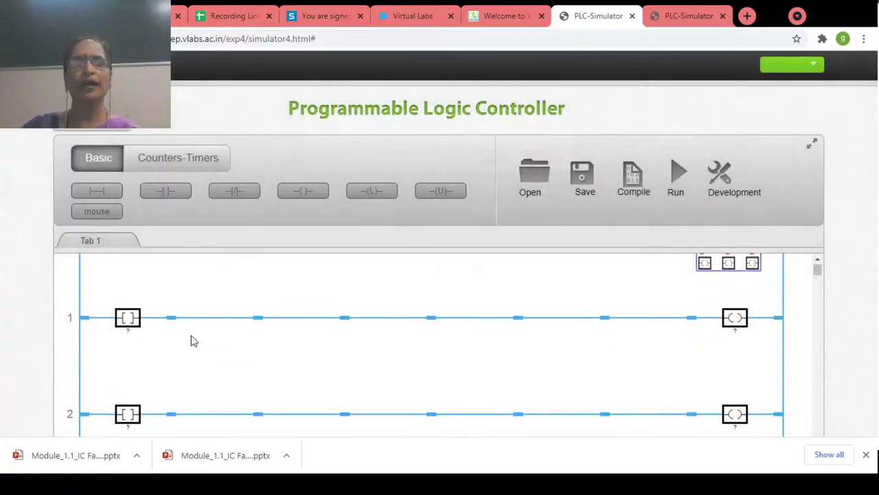
pyautogui.scroll(2, 746, 286)
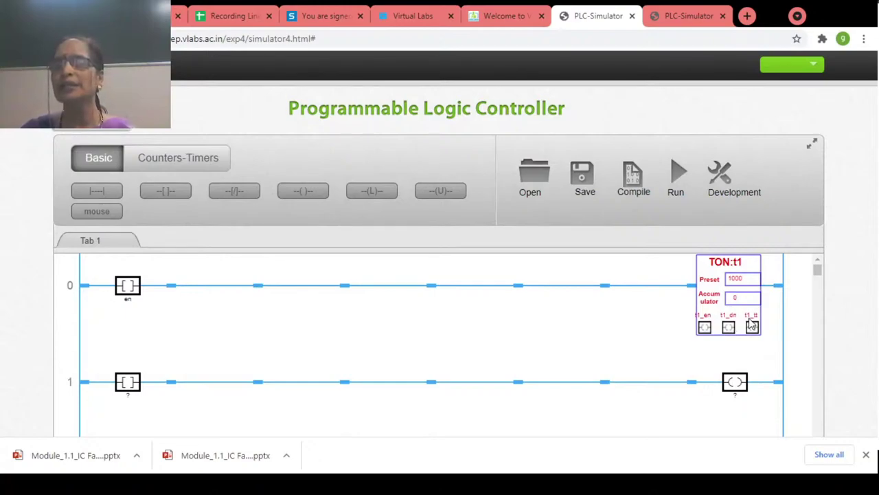
pyautogui.scroll(-2, 284, 357)
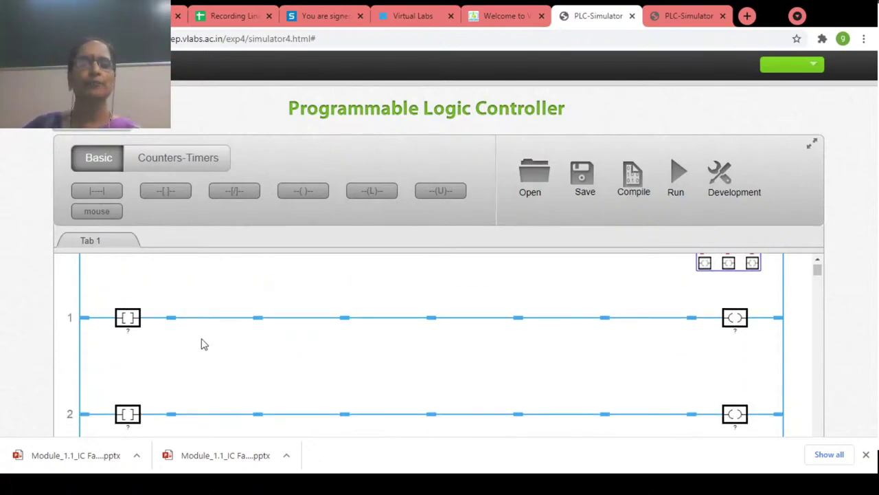
pyautogui.rightClick(132, 326)
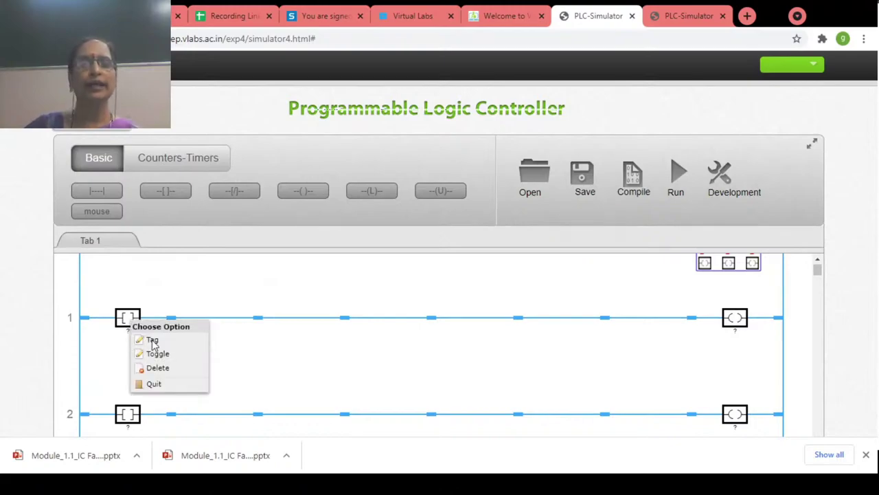
pyautogui.click(148, 339)
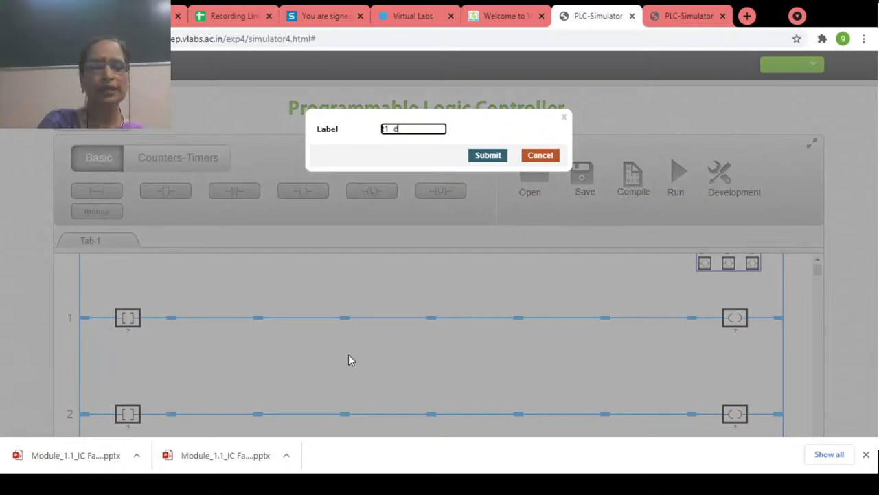
pyautogui.write('t1_dn')
pyautogui.click(489, 156)
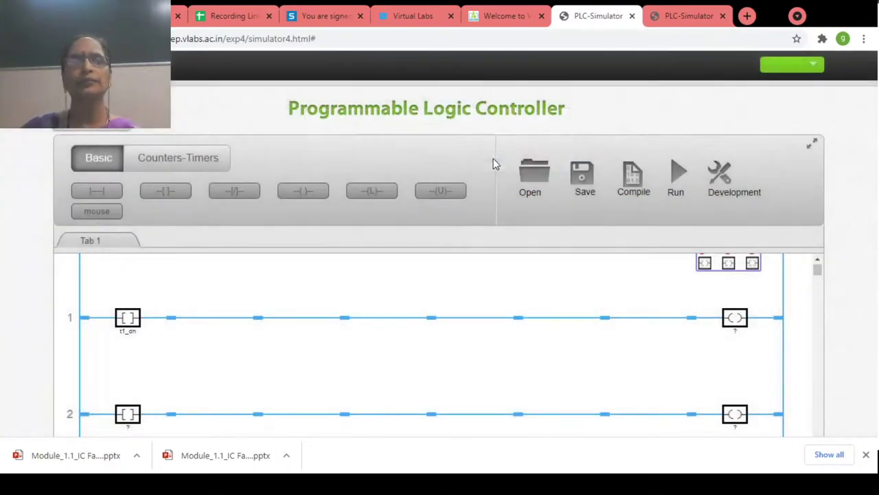
pyautogui.rightClick(134, 416)
pyautogui.click(168, 358)
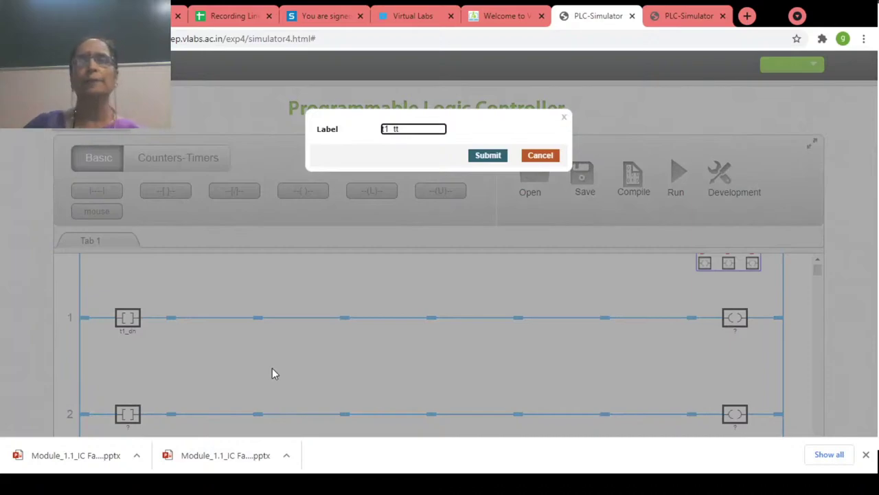
pyautogui.click(481, 158)
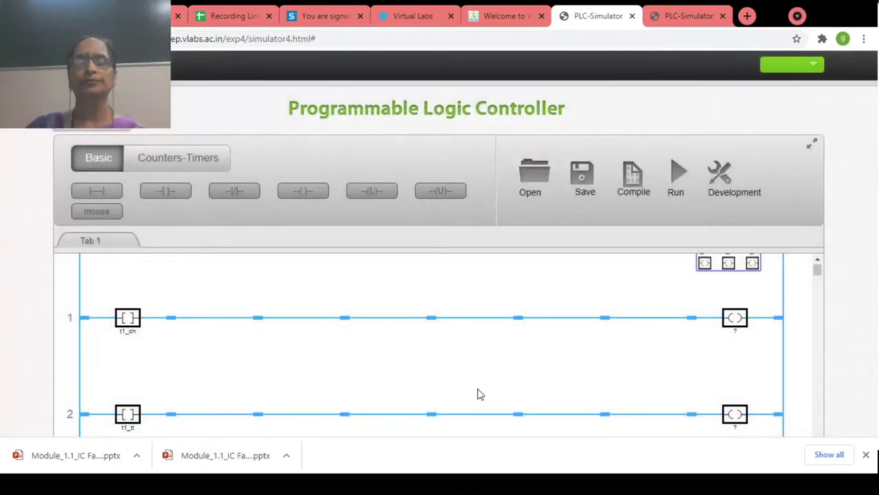
# - Tag the rung 1 output coil as out1
pyautogui.rightClick(734, 321)
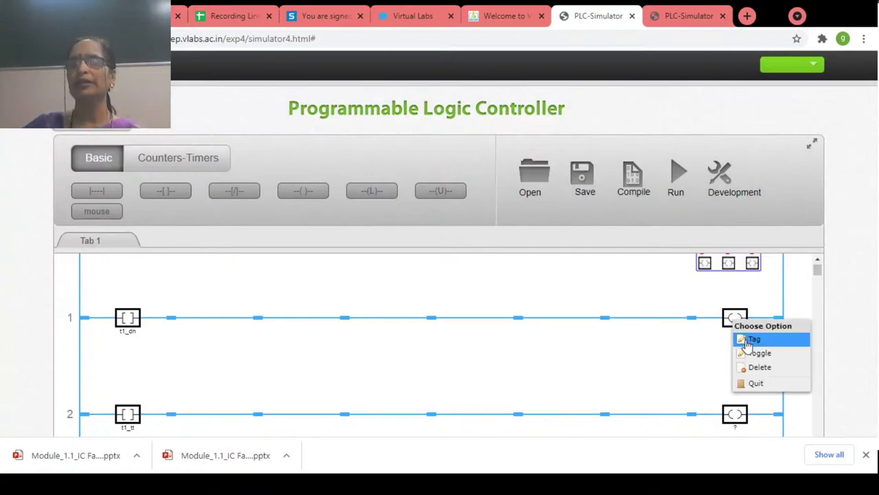
pyautogui.click(748, 339)
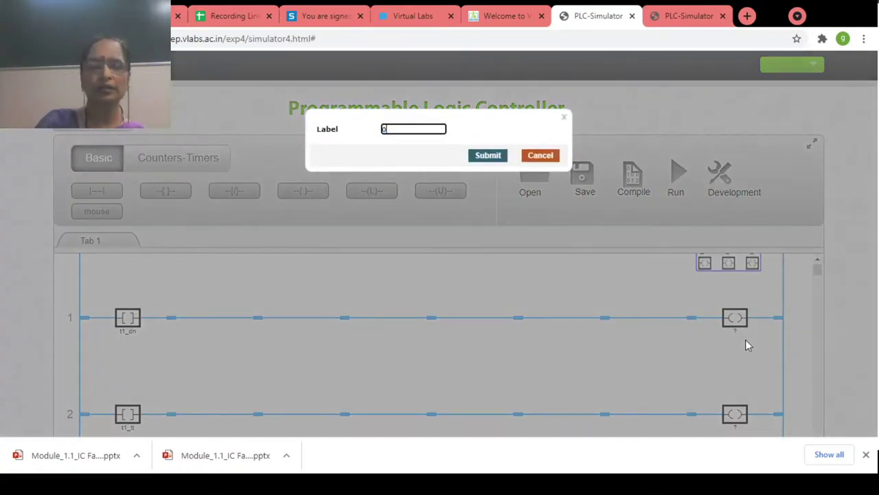
pyautogui.write('out1')
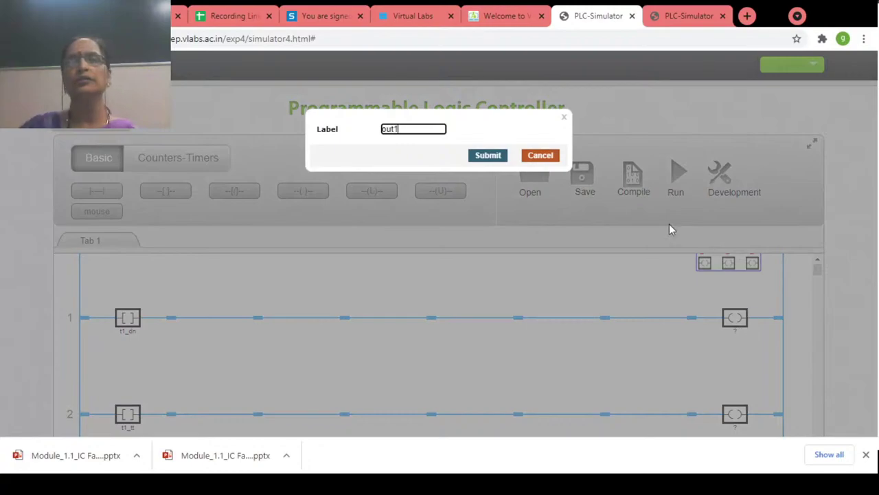
pyautogui.click(488, 155)
pyautogui.rightClick(735, 414)
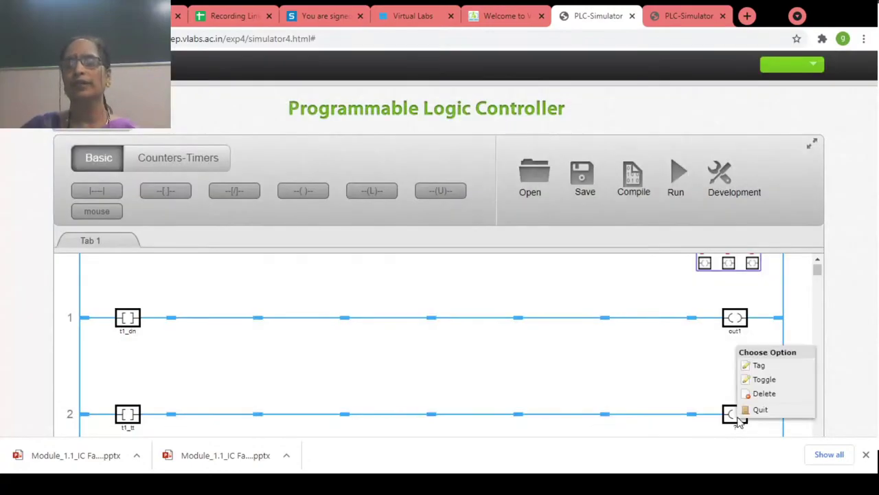